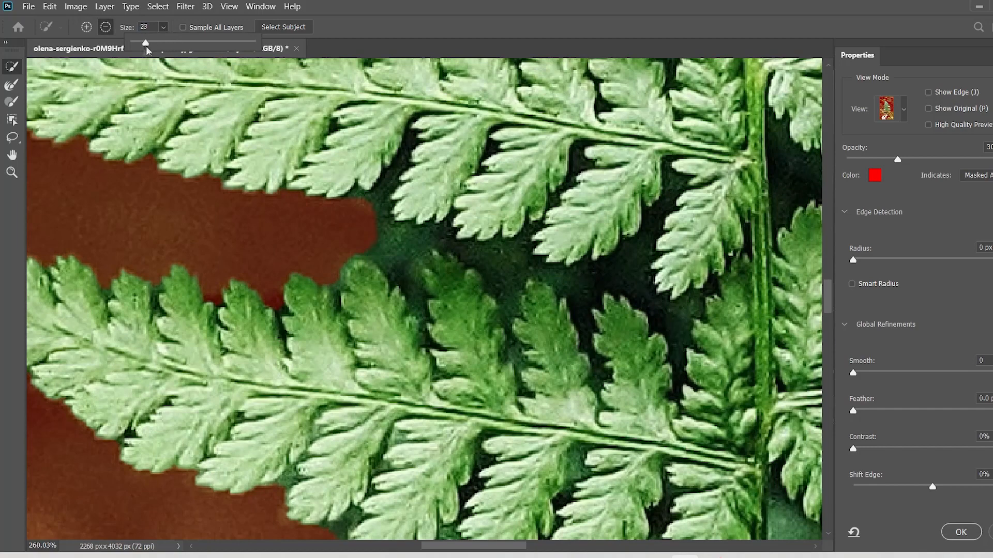
Set the brush size to 27 and subtract the dark background between two left-hand fronds beside the main stem from the selection.
left_click_drag(363, 243, 411, 239)
left_click_drag(164, 29, 168, 44)
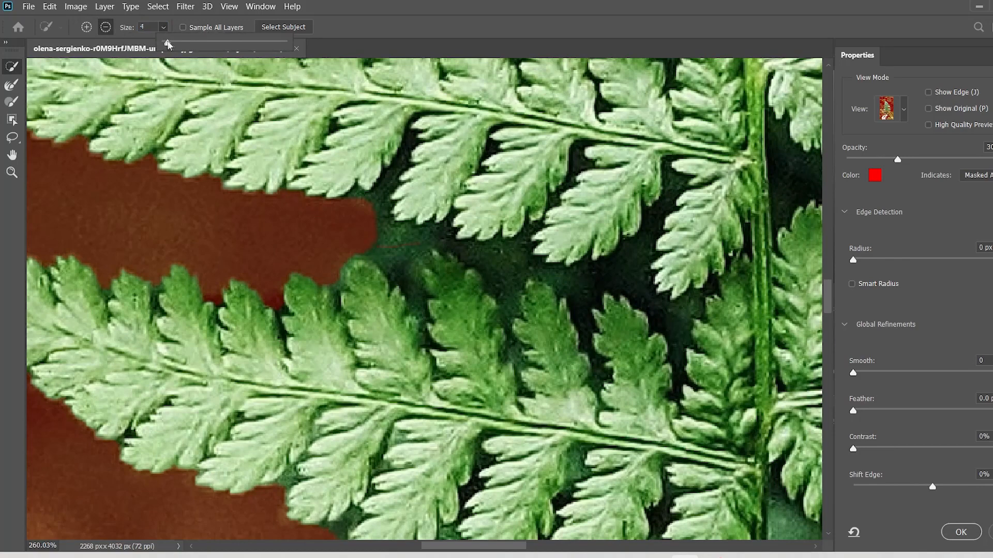
mouse_move(350, 216)
left_mouse_down()
mouse_move(452, 263)
mouse_move(624, 273)
left_mouse_up()
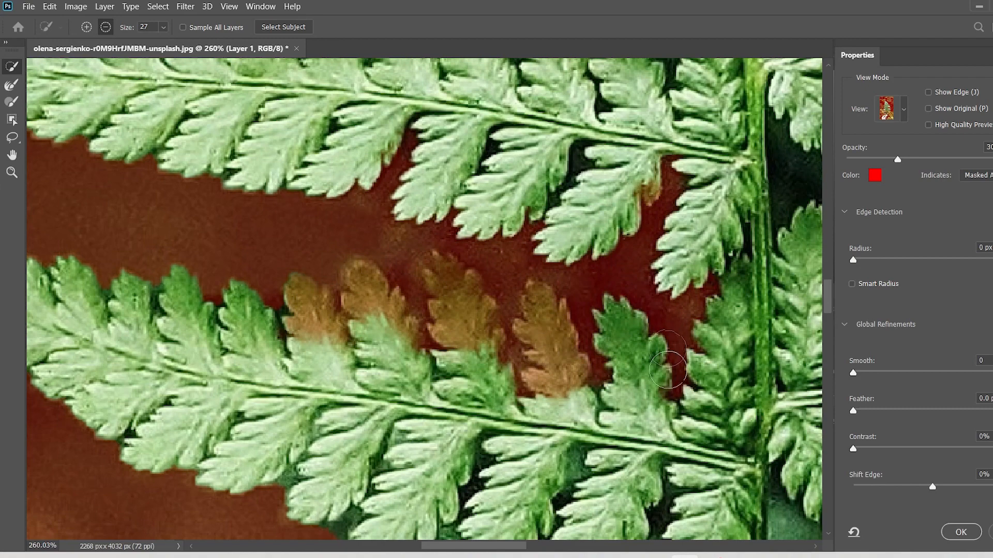
Add the wrongly masked leaflet tips along the upper edge of the lower left-hand frond back to the selection.
left_click_drag(459, 355, 460, 302)
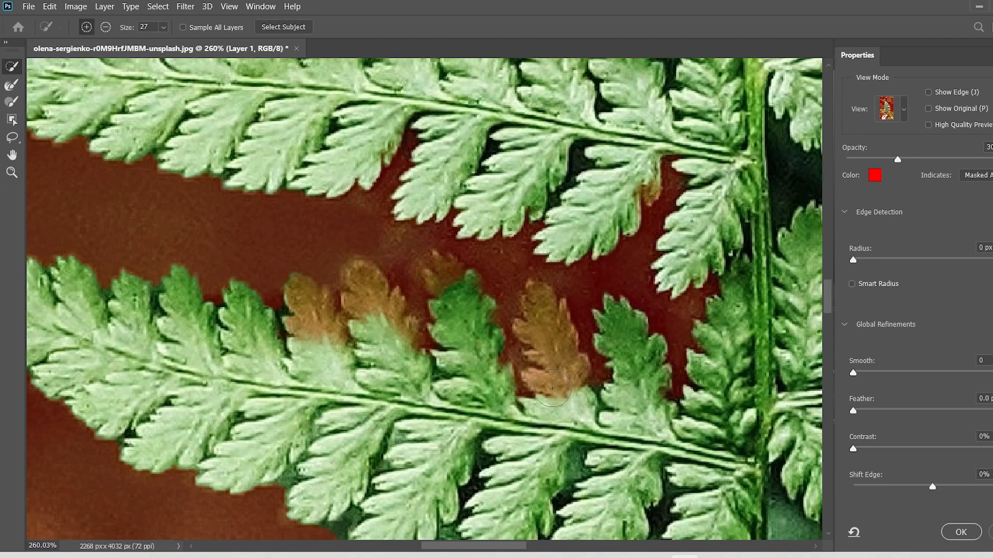
left_click_drag(552, 388, 551, 334)
left_click_drag(308, 316, 383, 295)
Subtract the dark background in the next gap up between the left-hand fronds from the selection.
scroll(641, 173, "down", 5)
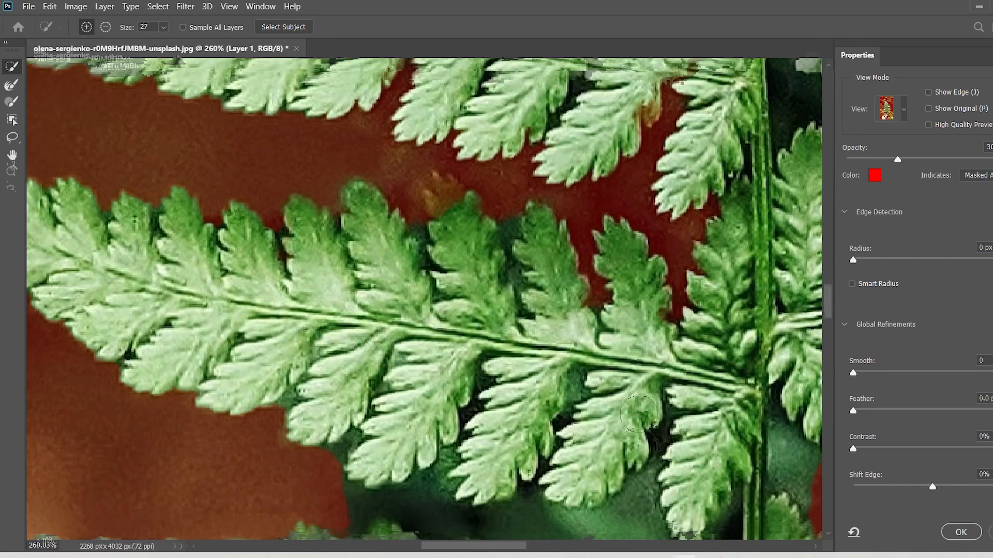
scroll(641, 173, "up", 7)
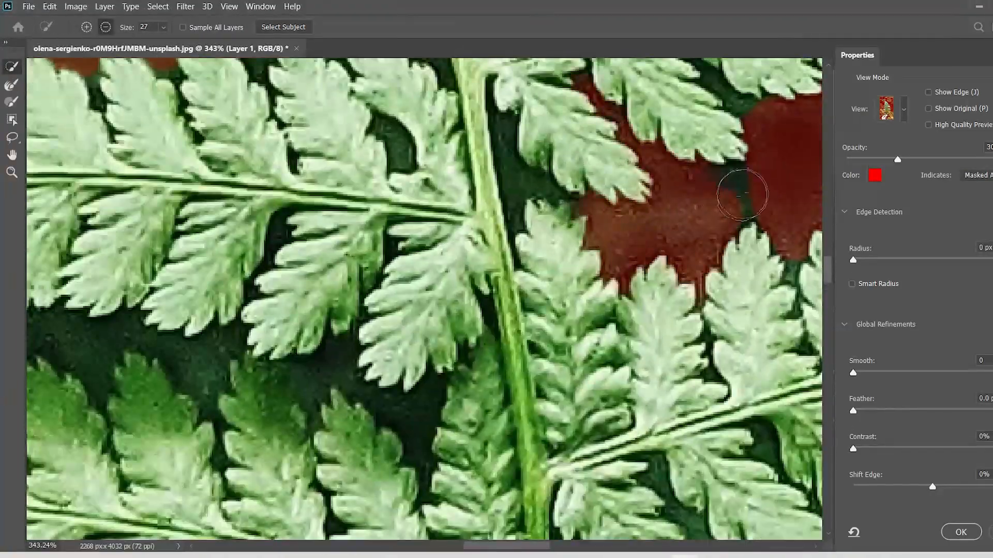
scroll(434, 193, "down", 5)
scroll(434, 193, "up", 2)
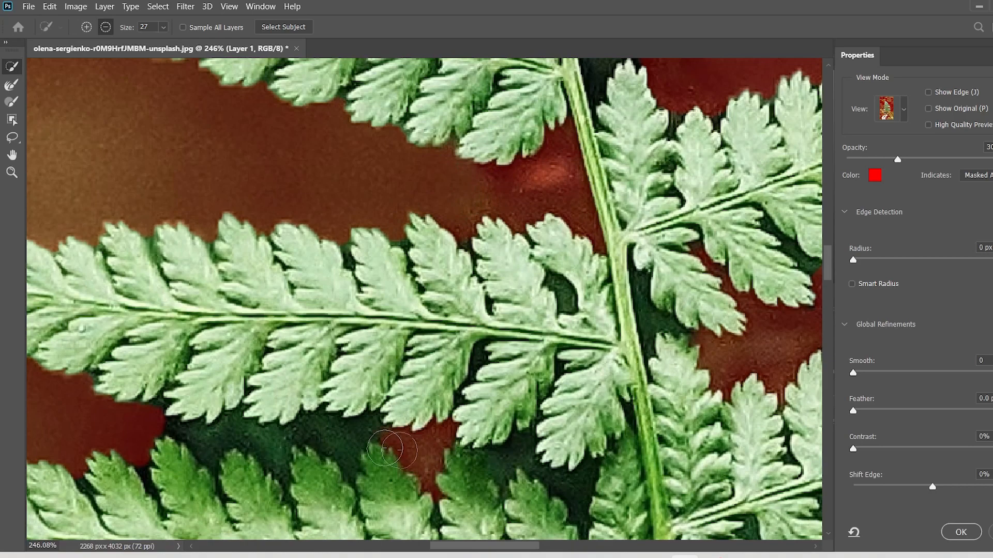
mouse_move(384, 448)
left_mouse_down()
mouse_move(285, 437)
mouse_move(220, 455)
left_mouse_up()
left_click_drag(516, 456, 574, 480)
Add the masked leaflets below the newly cleared gap back to the selection, one leaflet at a time.
scroll(578, 481, "down", 3)
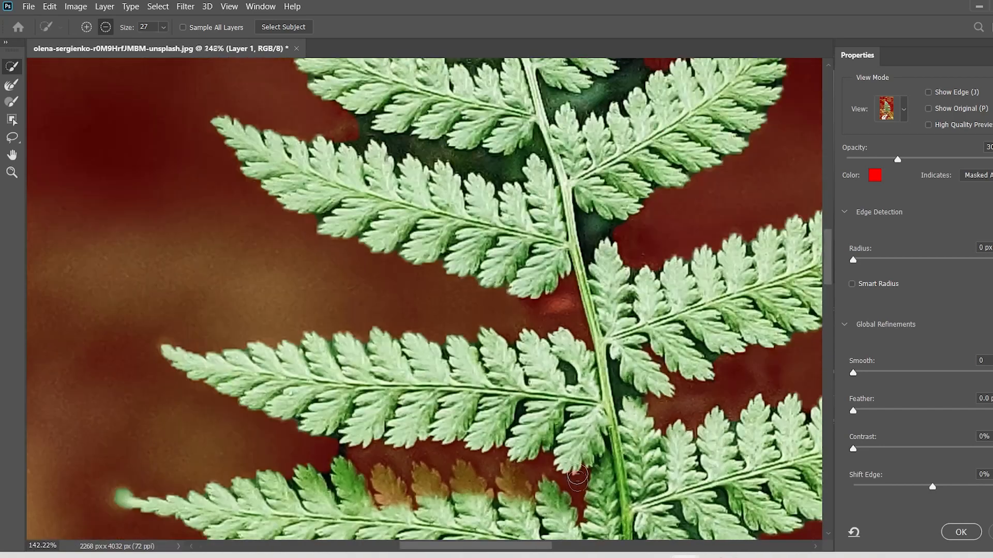
scroll(578, 476, "down", 3)
scroll(475, 414, "up", 6)
left_click_drag(460, 341, 448, 332)
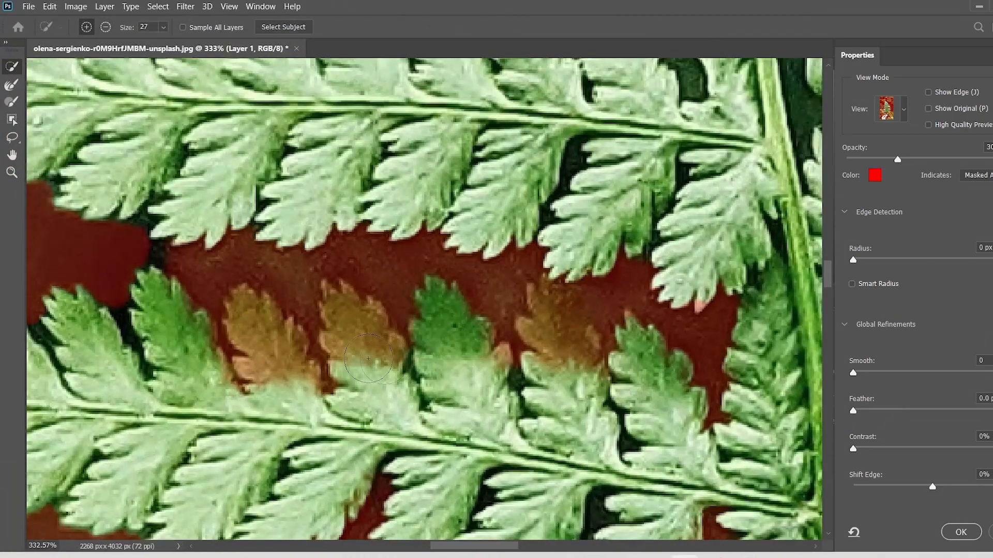
left_click_drag(368, 358, 354, 331)
left_click_drag(290, 369, 271, 343)
mouse_move(562, 382)
left_mouse_down()
mouse_move(574, 412)
mouse_move(549, 338)
left_mouse_up()
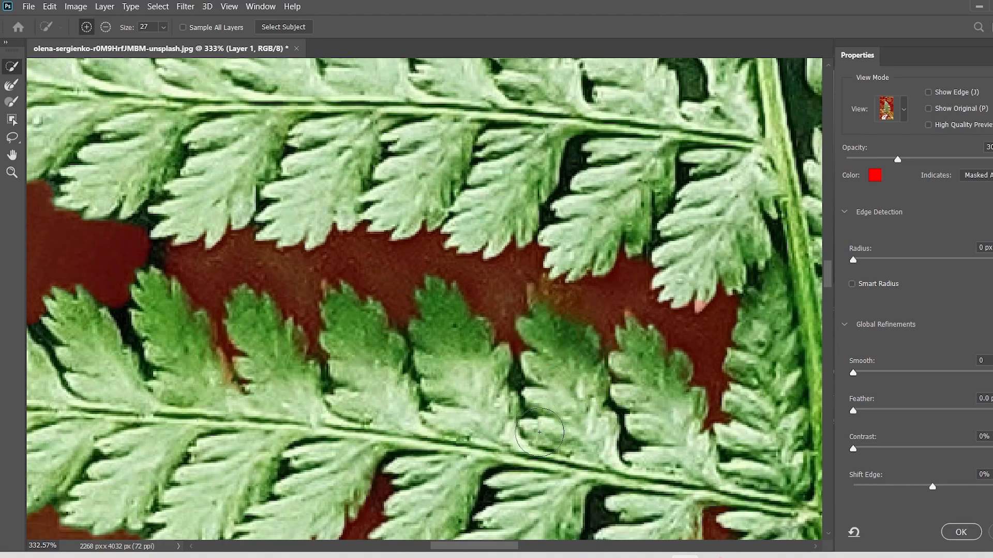
Subtract the leftover background at the outer end of the same gap and add the affected leaflets back to the selection.
scroll(539, 432, "down", 6)
scroll(355, 332, "up", 9)
left_click(358, 331, "alt")
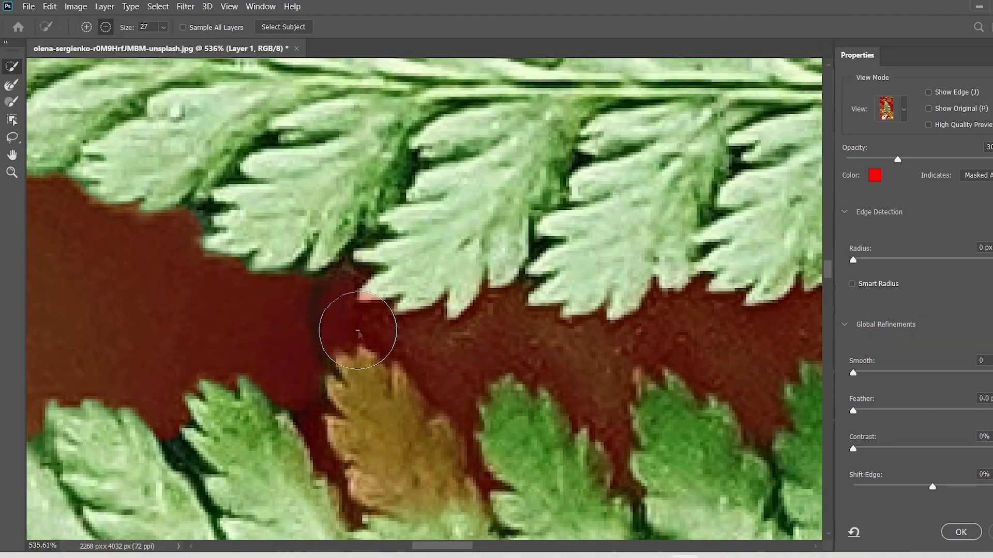
mouse_move(357, 331)
left_mouse_down()
mouse_move(331, 326)
mouse_move(290, 355)
left_mouse_up()
left_click(188, 414, "alt")
scroll(208, 392, "down", 3)
left_click(258, 357)
left_click(388, 355)
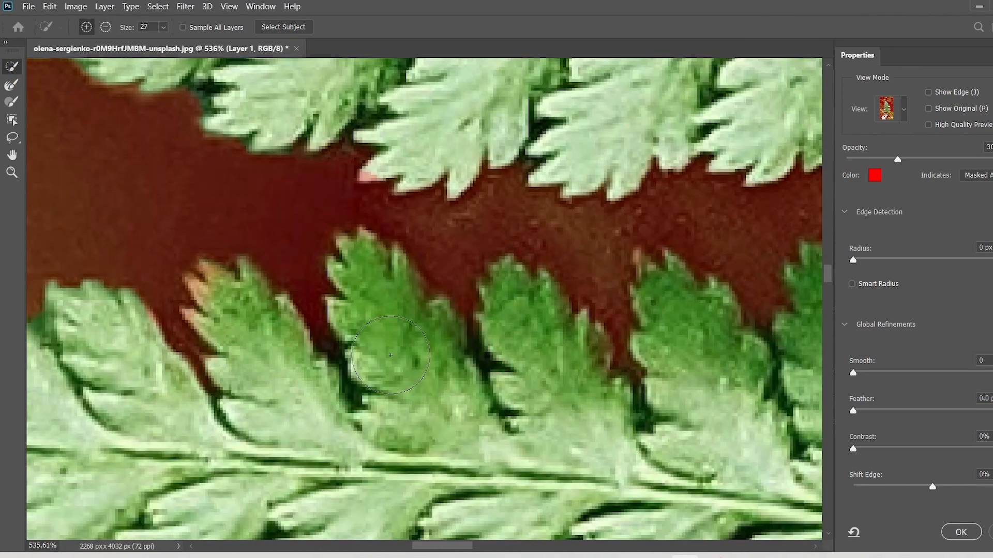
Try to add the missing stem sections between the lower fronds to the selection.
scroll(391, 356, "down", 8)
scroll(500, 446, "up", 3)
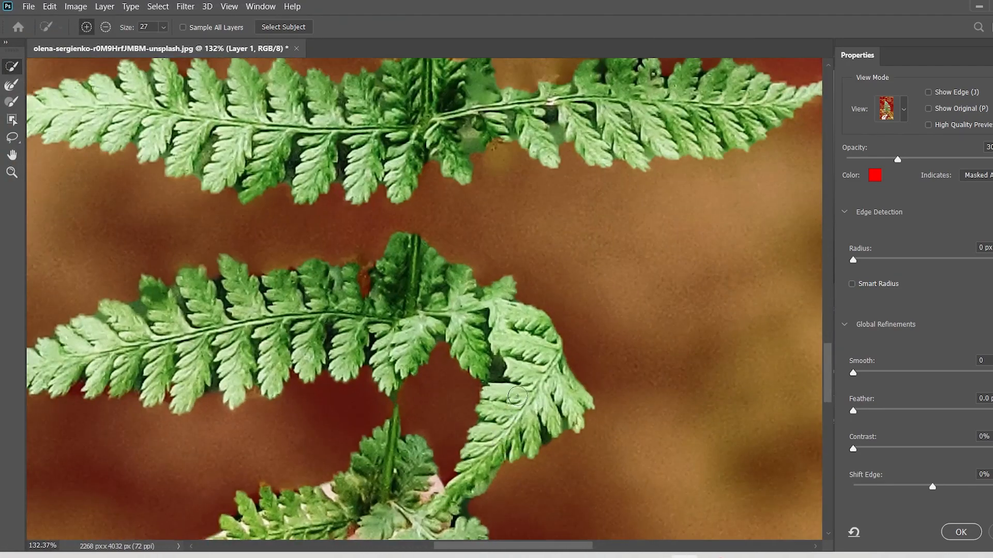
scroll(501, 445, "up", 4)
left_click_drag(429, 195, 428, 153)
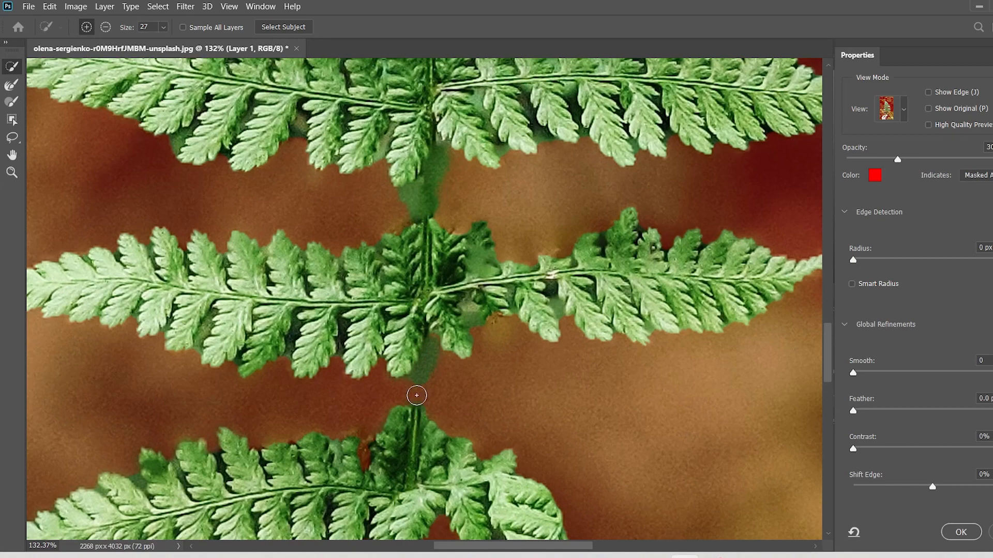
scroll(437, 284, "down", 5)
scroll(440, 295, "up", 5)
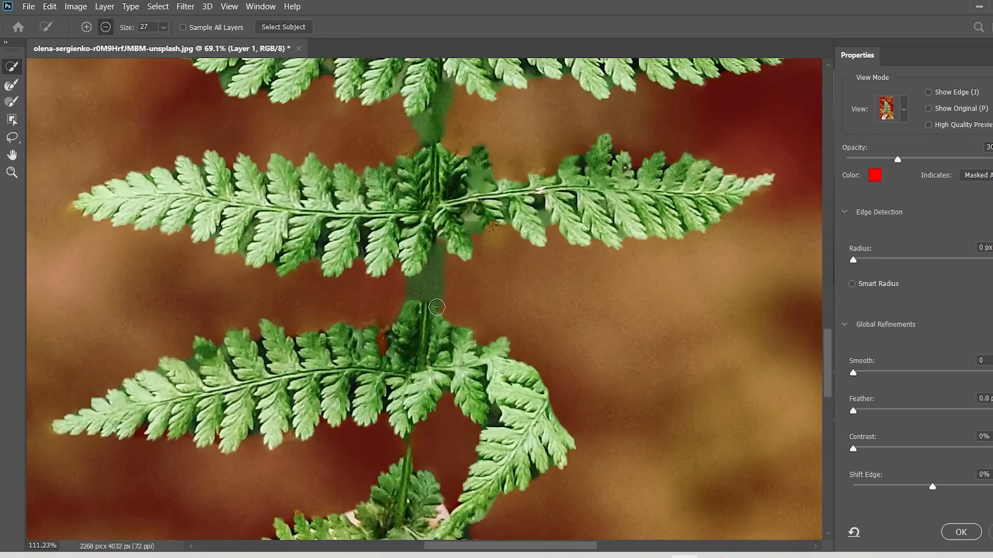
left_click(468, 255)
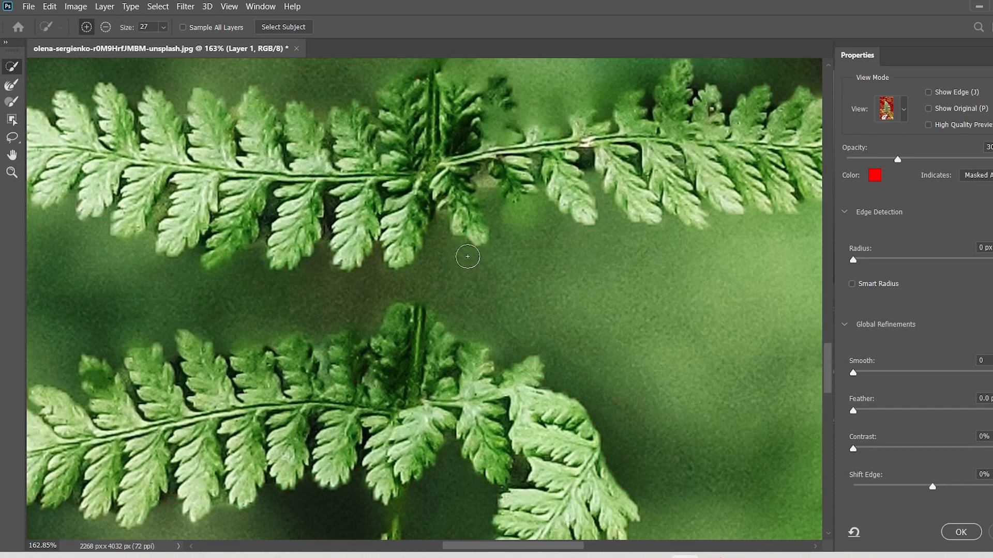
key("ctrl+z")
left_click(463, 259)
key("ctrl+z")
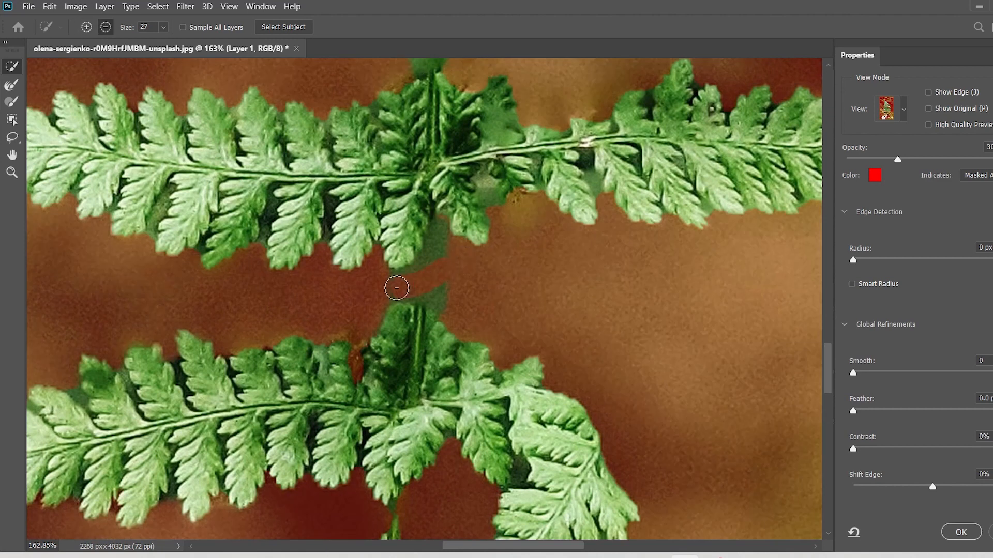
Subtract the blurry green patch around the main stem between the lower fronds from the selection.
scroll(442, 235, "up", 3)
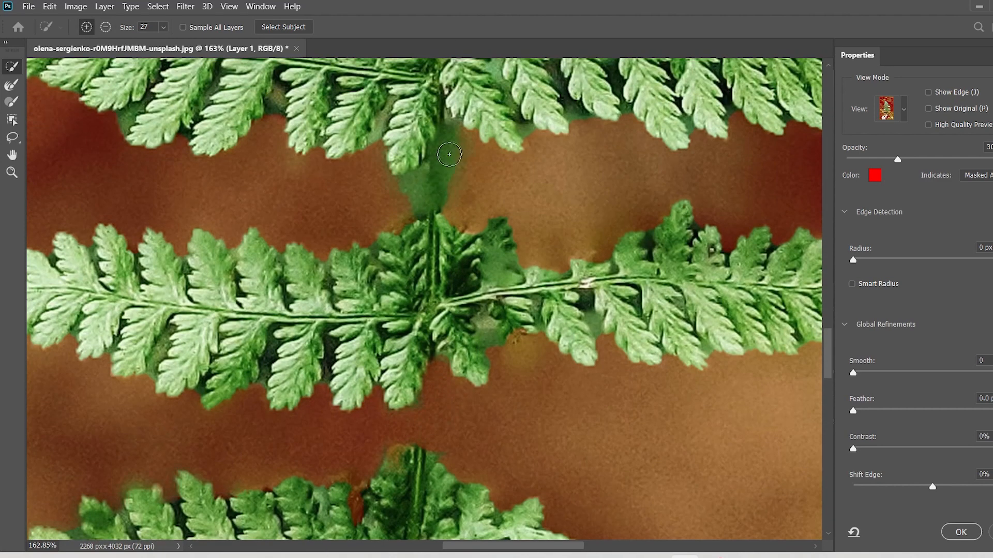
mouse_move(448, 154)
left_mouse_down()
mouse_move(396, 222)
mouse_move(434, 180)
left_mouse_up()
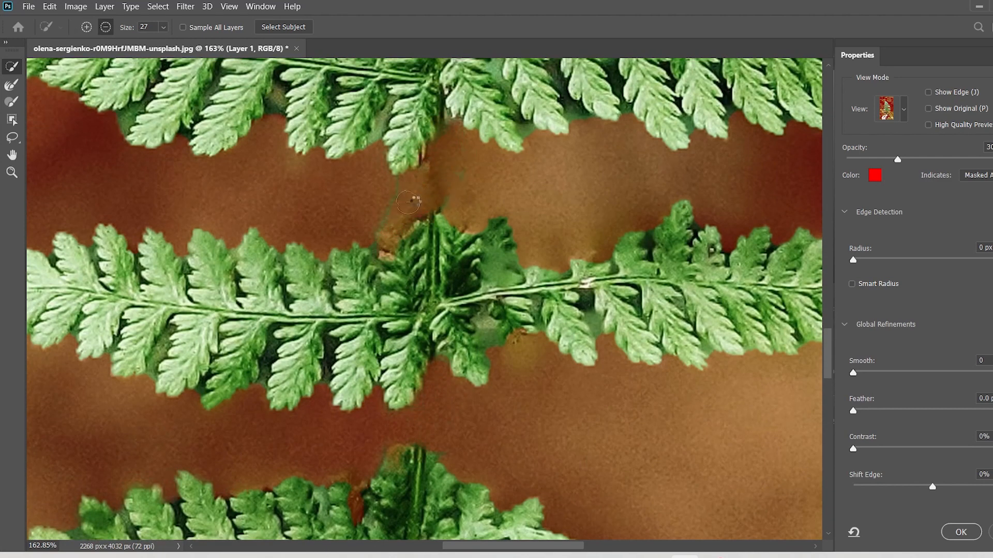
scroll(506, 154, "down", 8)
scroll(453, 185, "up", 6)
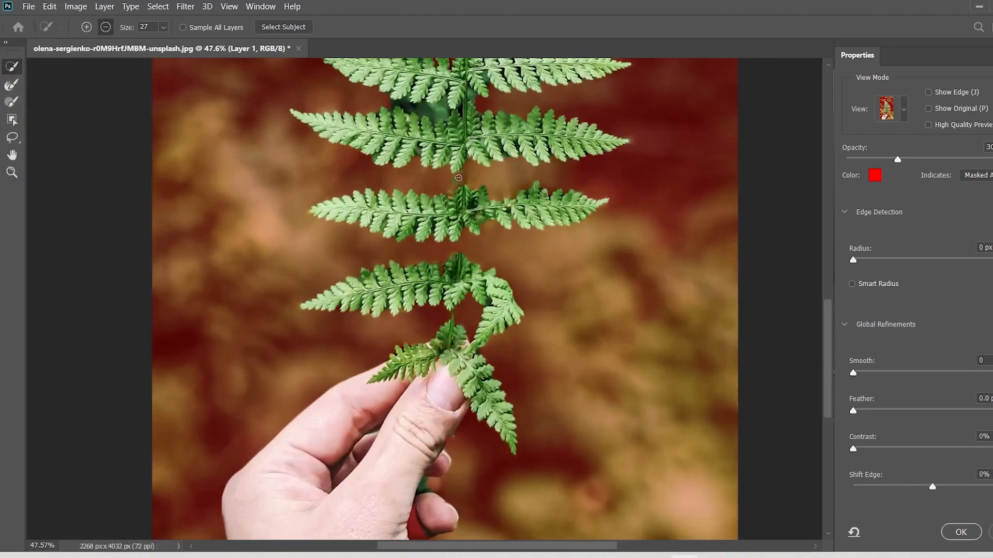
Refine the selection along the upper edge of the lowest long left-hand frond.
scroll(442, 225, "down", 3)
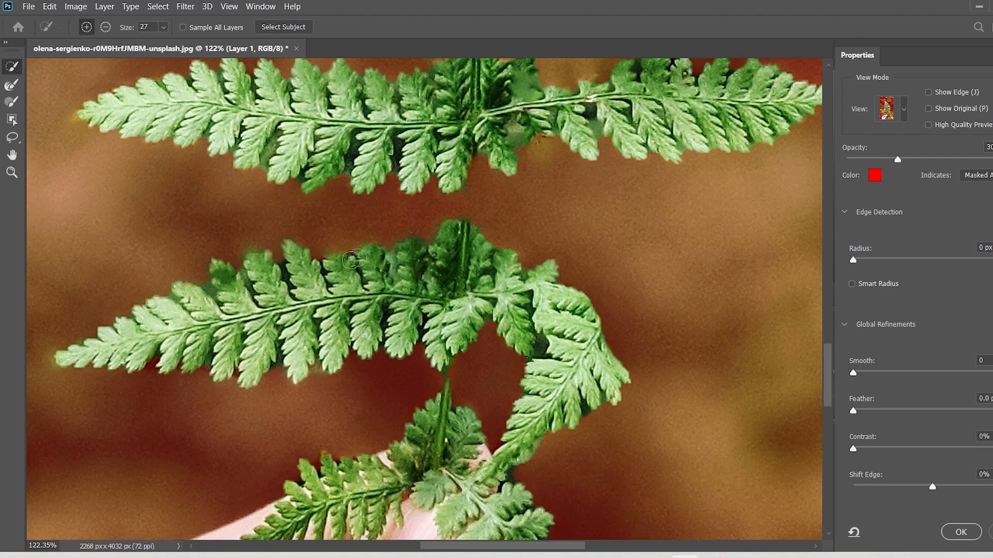
scroll(306, 263, "down", 3)
scroll(346, 236, "up", 6)
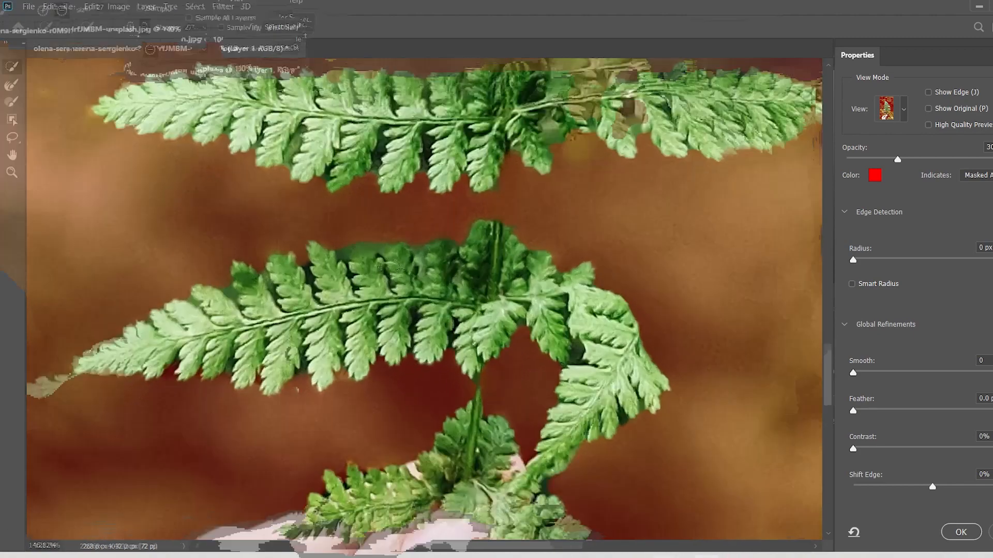
left_click_drag(331, 239, 439, 220)
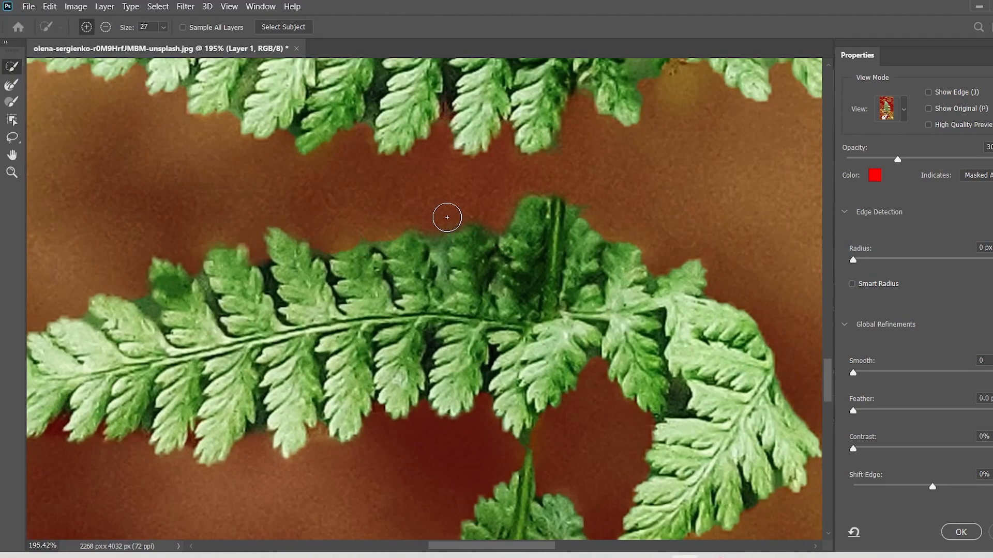
Subtract the hand holding the fern from the selection, starting from the thumb.
scroll(447, 219, "down", 8)
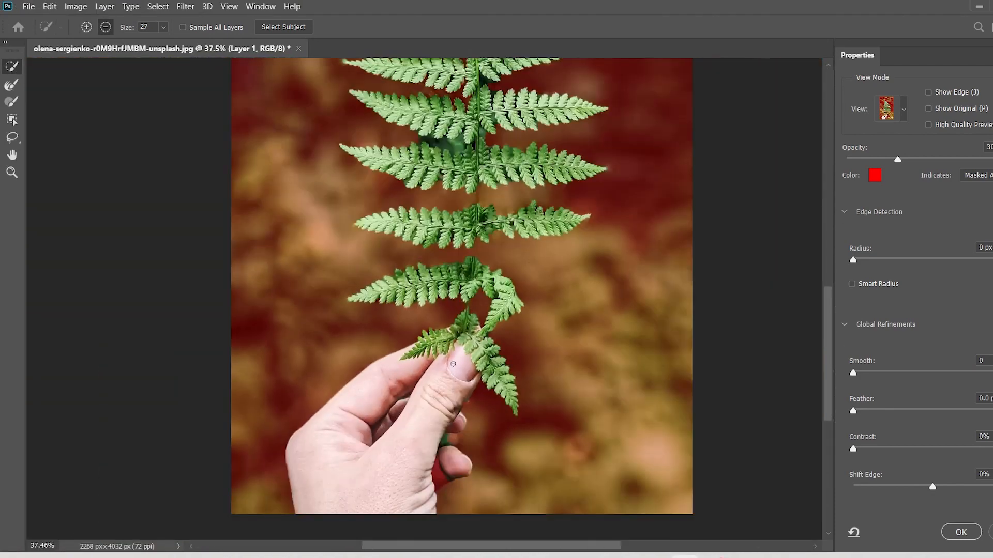
scroll(453, 364, "down", 4)
scroll(431, 434, "up", 9)
mouse_move(455, 400)
left_mouse_down()
mouse_move(393, 472)
mouse_move(451, 371)
mouse_move(500, 325)
mouse_move(512, 458)
left_mouse_up()
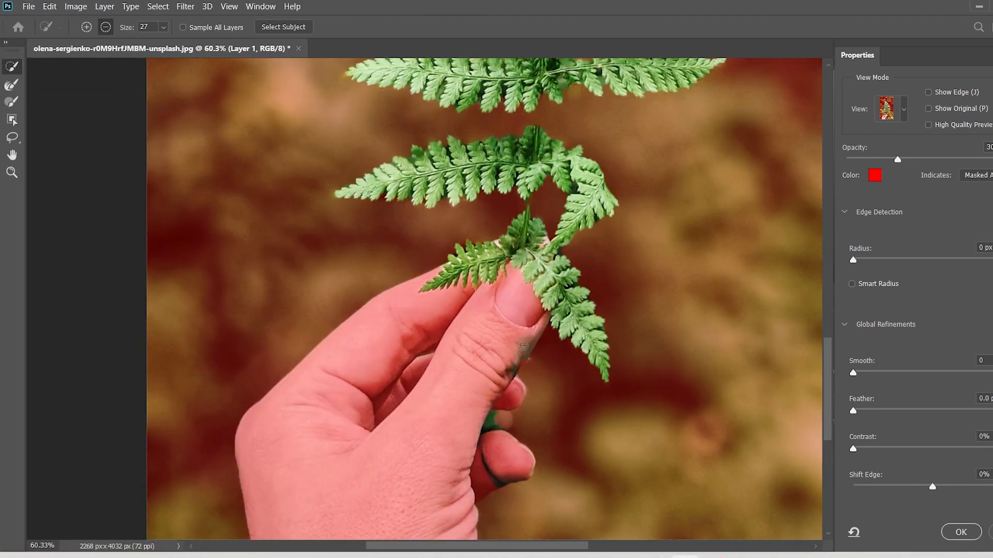
scroll(336, 354, "down", 2)
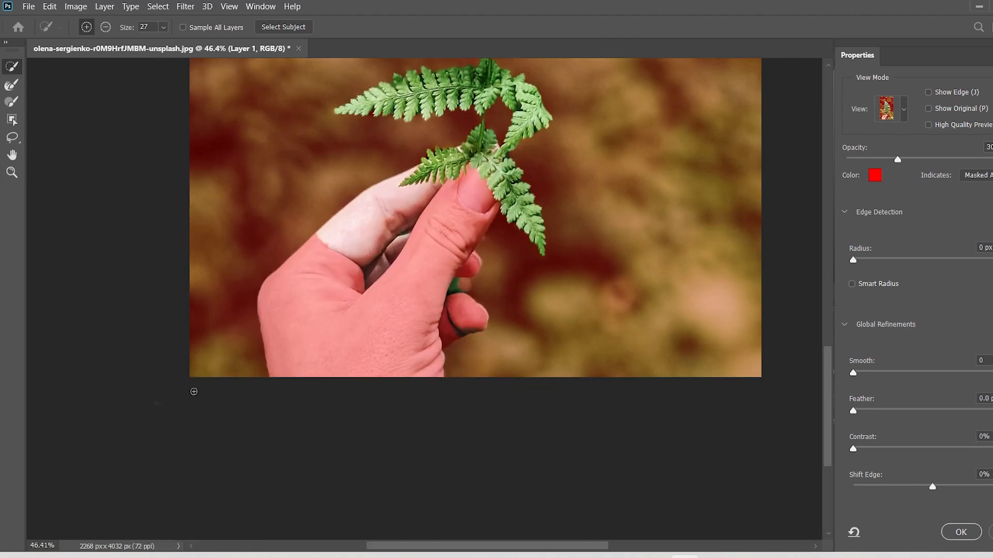
Mask out the remaining selected patches on the index finger and the back of the hand.
scroll(314, 387, "up", 3)
scroll(313, 387, "up", 4)
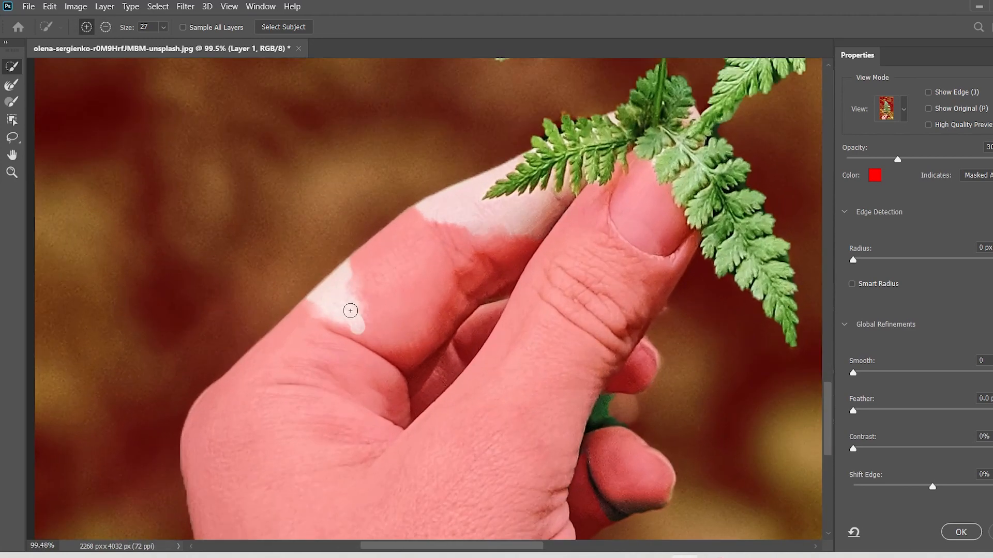
left_click_drag(351, 310, 338, 287)
scroll(338, 287, "down", 3)
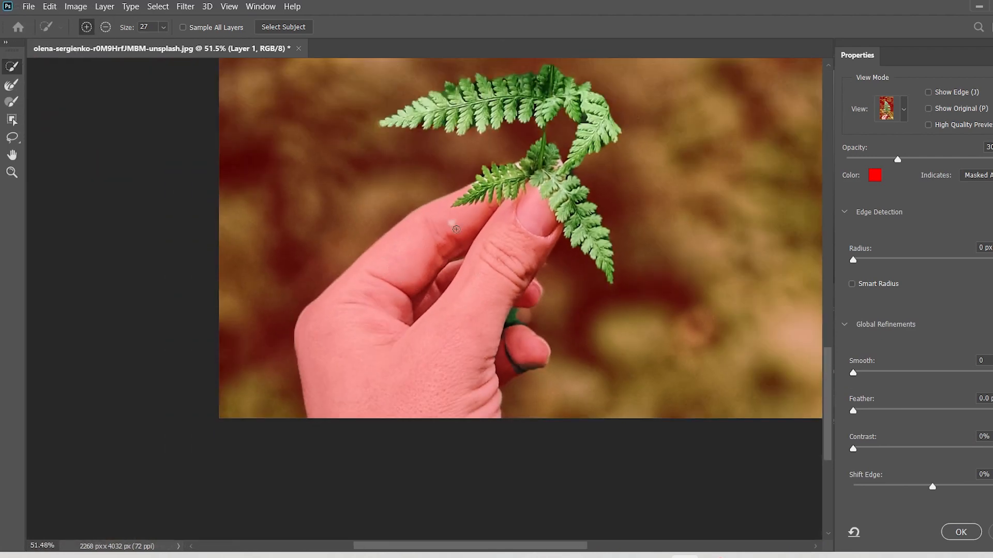
Subtract the background showing between the small fronds at the top of the fern from the selection.
scroll(616, 303, "down", 4)
scroll(578, 270, "up", 10)
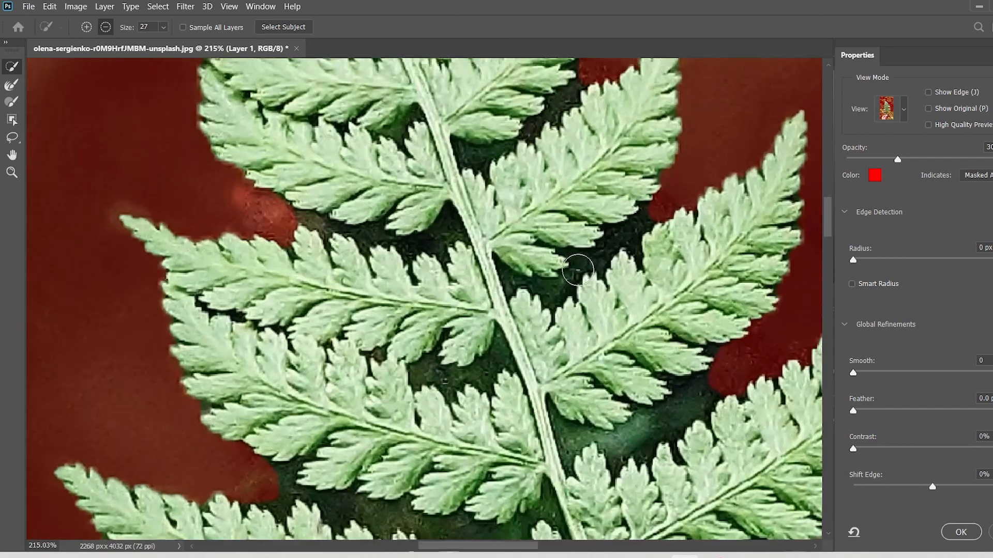
mouse_move(578, 270)
left_mouse_down()
mouse_move(634, 230)
mouse_move(562, 166)
mouse_move(491, 150)
left_mouse_up()
mouse_move(563, 105)
left_mouse_down()
mouse_move(440, 247)
mouse_move(433, 235)
mouse_move(360, 237)
mouse_move(456, 315)
mouse_move(444, 326)
mouse_move(329, 229)
mouse_move(320, 225)
mouse_move(339, 256)
mouse_move(295, 217)
mouse_move(342, 252)
mouse_move(440, 405)
mouse_move(442, 380)
mouse_move(480, 372)
mouse_move(677, 432)
mouse_move(646, 423)
mouse_move(704, 392)
left_mouse_up()
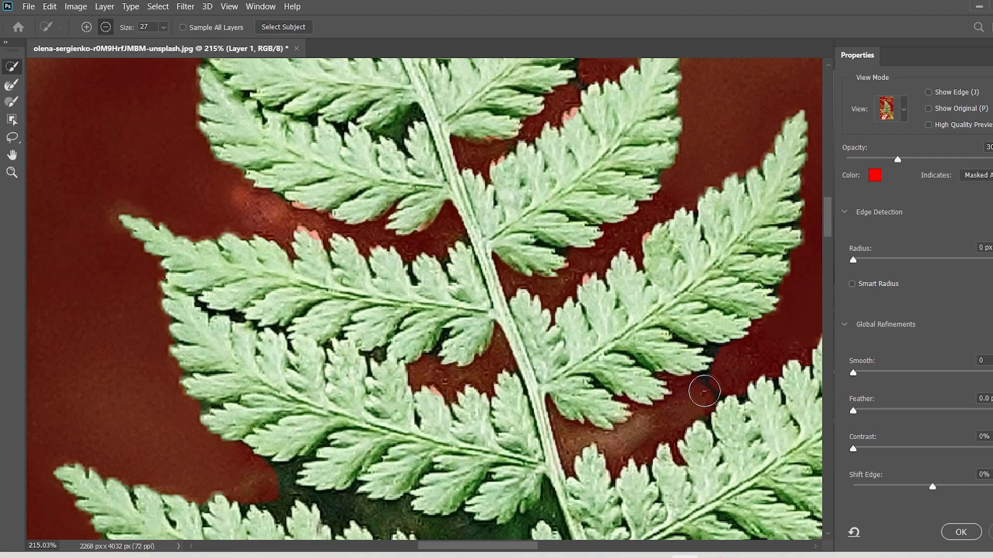
Subtract the dark background gaps between the upper-middle fronds on both sides of the main stem.
scroll(517, 370, "down", 4)
scroll(497, 344, "up", 6)
mouse_move(492, 364)
left_mouse_down()
mouse_move(188, 292)
mouse_move(177, 280)
left_mouse_up()
scroll(685, 401, "down", 5)
scroll(731, 461, "up", 6)
left_click_drag(621, 408, 667, 414)
Subtract the dark background to the right of the main stem between two middle fronds from the selection.
scroll(667, 414, "down", 3)
scroll(666, 414, "down", 4)
scroll(665, 399, "up", 6)
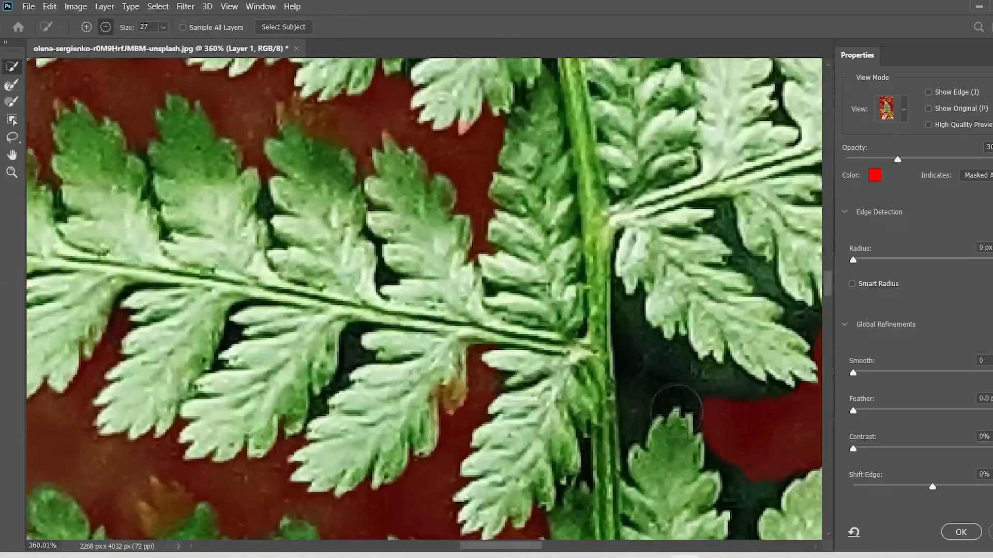
left_click_drag(661, 372, 782, 406)
Subtract the background between two lower-middle left-hand fronds, including the dark patch next to the main stem.
scroll(733, 451, "down", 4)
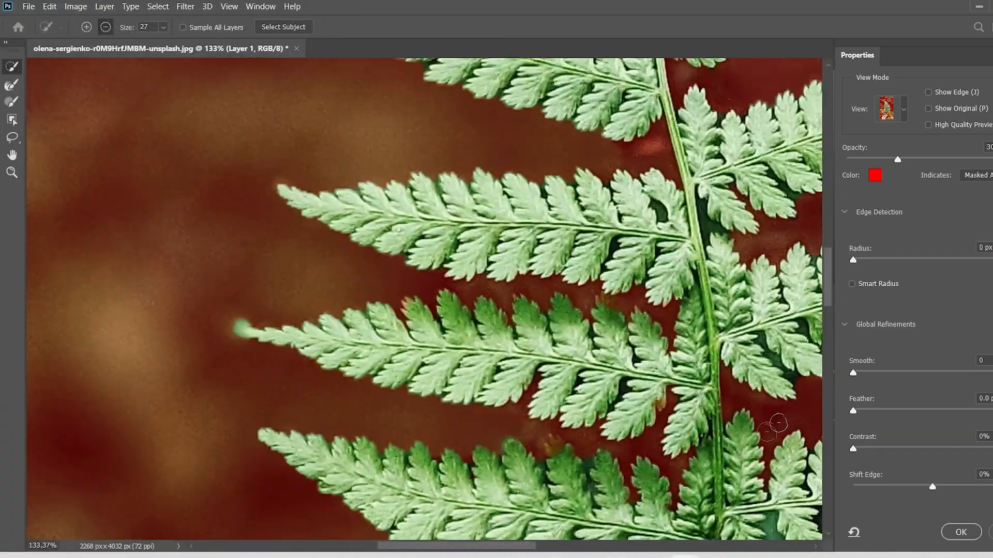
scroll(732, 450, "up", 4)
mouse_move(680, 383)
left_mouse_down()
mouse_move(493, 336)
mouse_move(563, 304)
mouse_move(482, 348)
mouse_move(472, 304)
left_mouse_up()
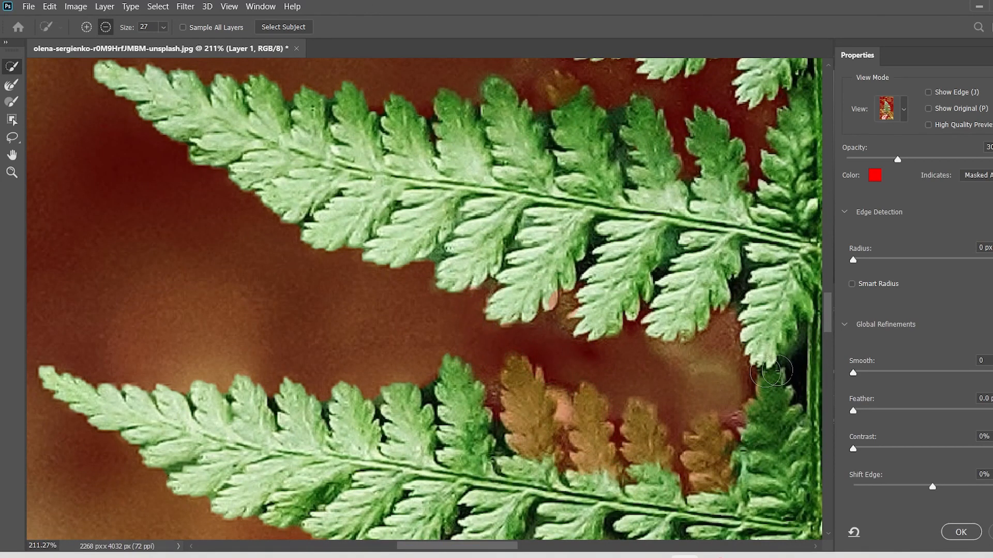
left_click_drag(779, 373, 791, 370)
Add the four masked leaflets on the upper edge of the lower left-hand frond back to the selection.
left_click_drag(708, 481, 720, 470)
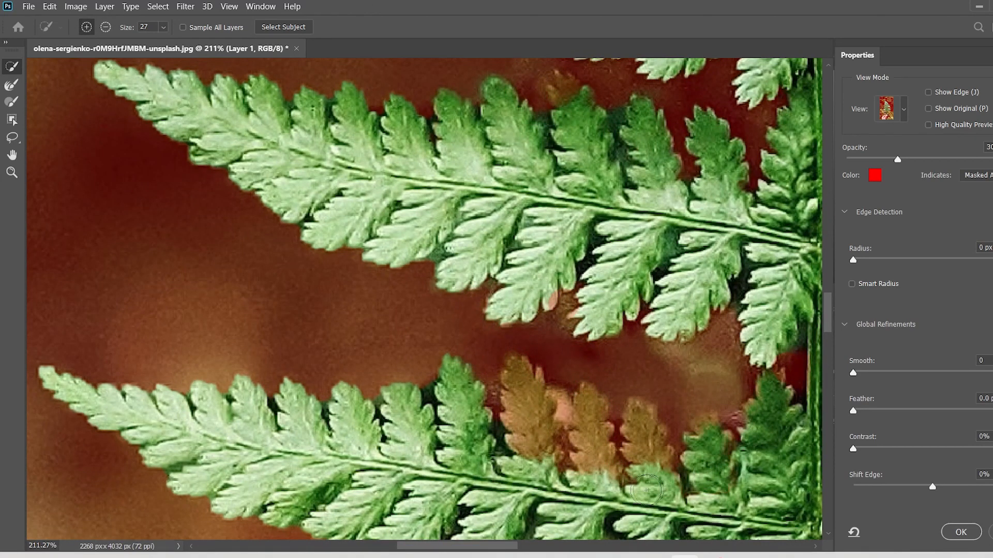
mouse_move(645, 483)
left_mouse_down()
mouse_move(646, 465)
mouse_move(589, 444)
mouse_move(517, 372)
left_mouse_up()
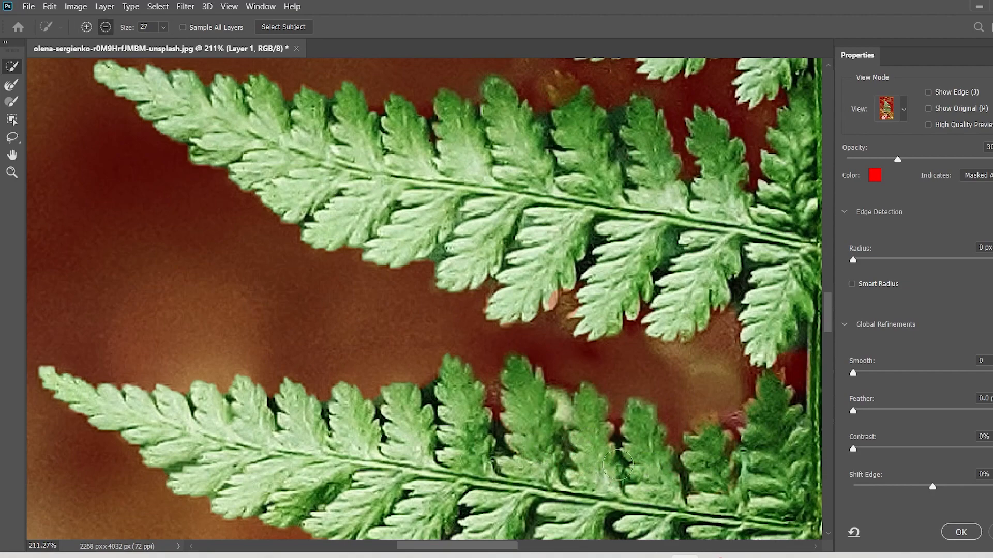
scroll(612, 468, "down", 5)
scroll(612, 468, "up", 5)
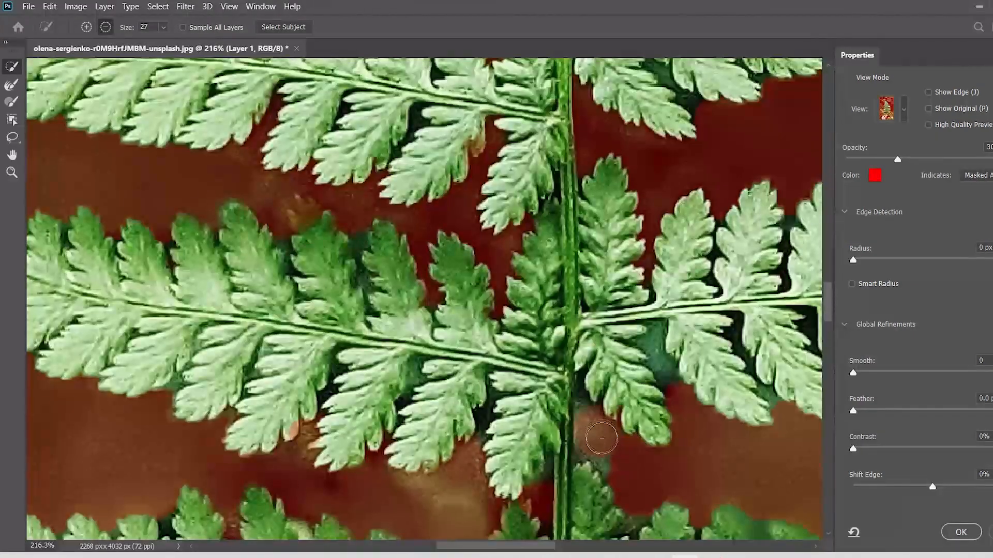
Subtract the background below the inner leaflet right of the stem, and add the masked leaflets on both sides back to the selection.
mouse_move(600, 446)
left_mouse_down()
mouse_move(654, 359)
mouse_move(670, 389)
left_mouse_up()
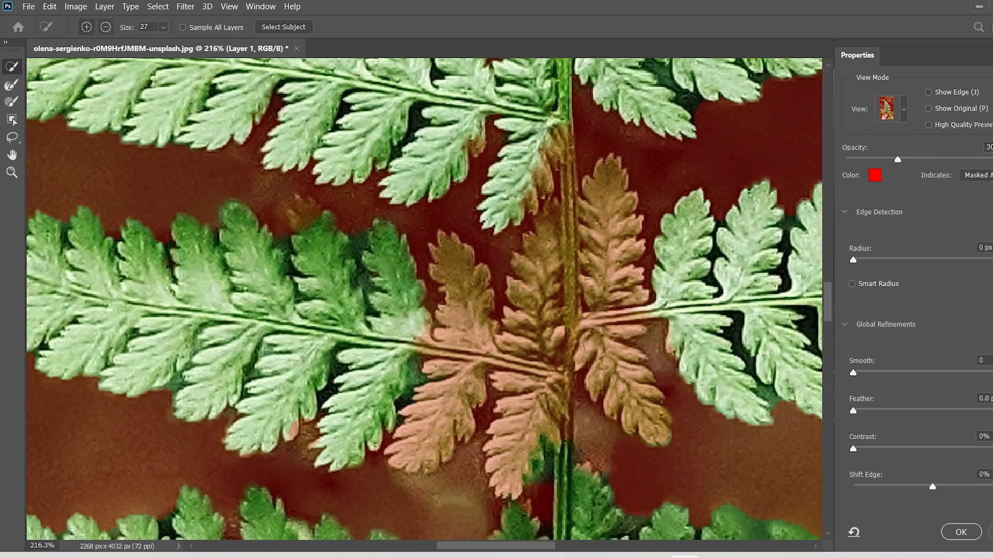
mouse_move(595, 344)
left_mouse_down()
mouse_move(606, 223)
mouse_move(613, 341)
mouse_move(632, 396)
left_mouse_up()
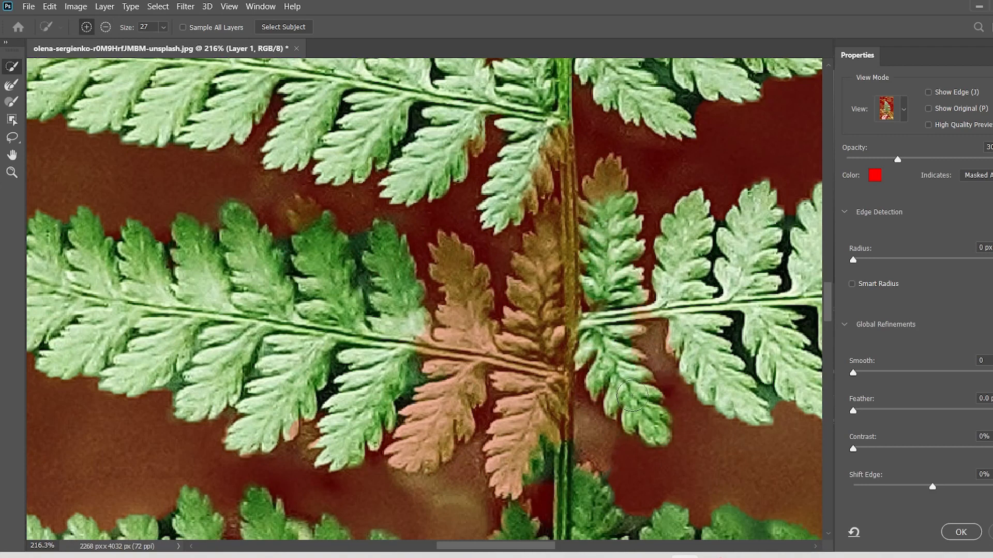
mouse_move(509, 351)
left_mouse_down()
mouse_move(544, 294)
mouse_move(533, 413)
mouse_move(481, 333)
mouse_move(438, 433)
left_mouse_up()
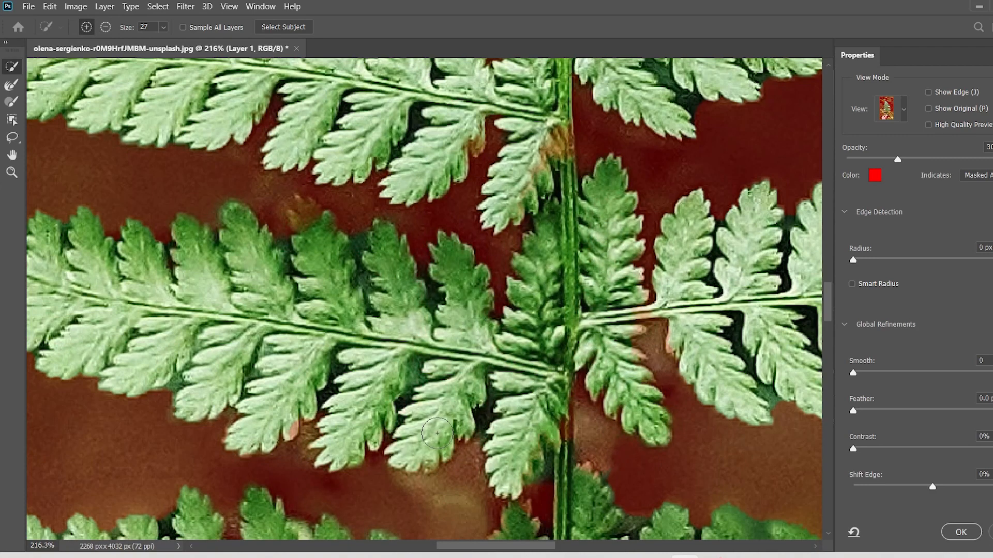
scroll(654, 341, "down", 10)
scroll(653, 349, "up", 8)
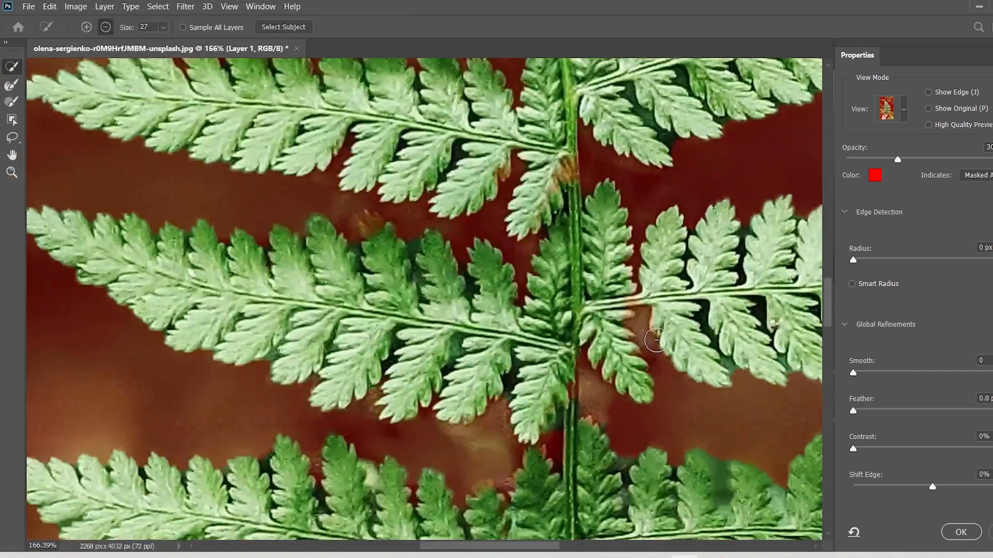
Set Shift Edge to +56% and the overlay opacity to 100%, checking the lower part of the fern for leftovers.
scroll(655, 373, "down", 7)
scroll(655, 381, "down", 3)
scroll(657, 373, "up", 3)
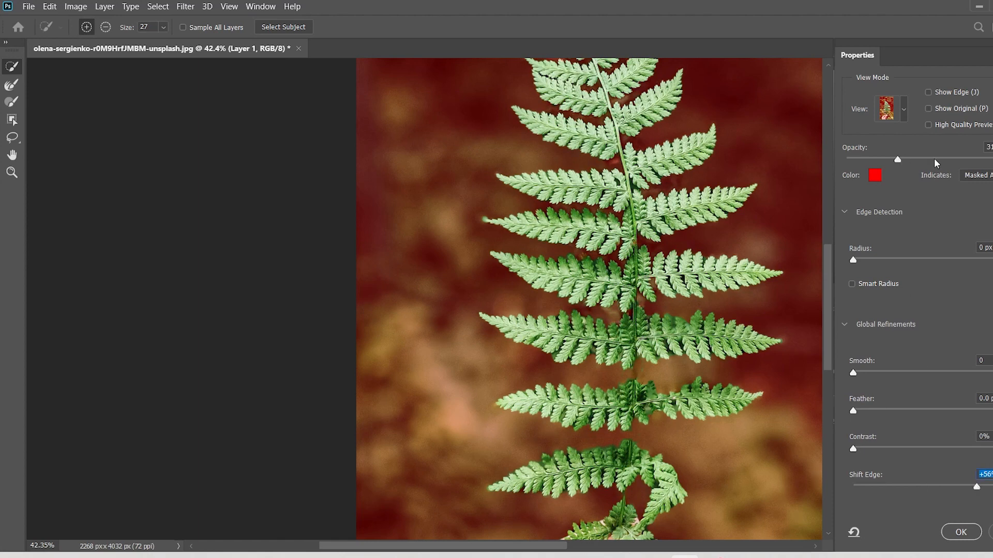
left_click_drag(898, 159, 992, 159)
scroll(681, 386, "down", 4)
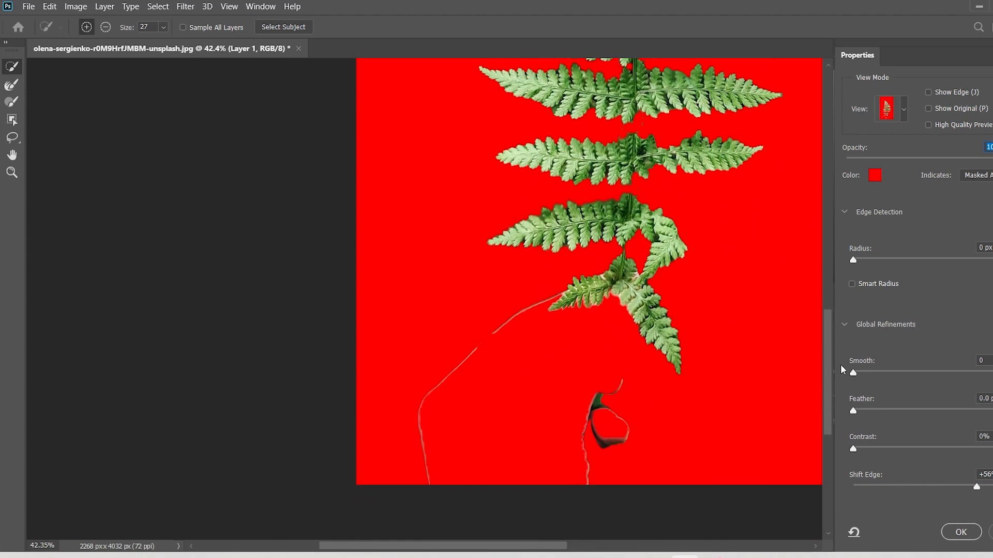
scroll(489, 385, "up", 1)
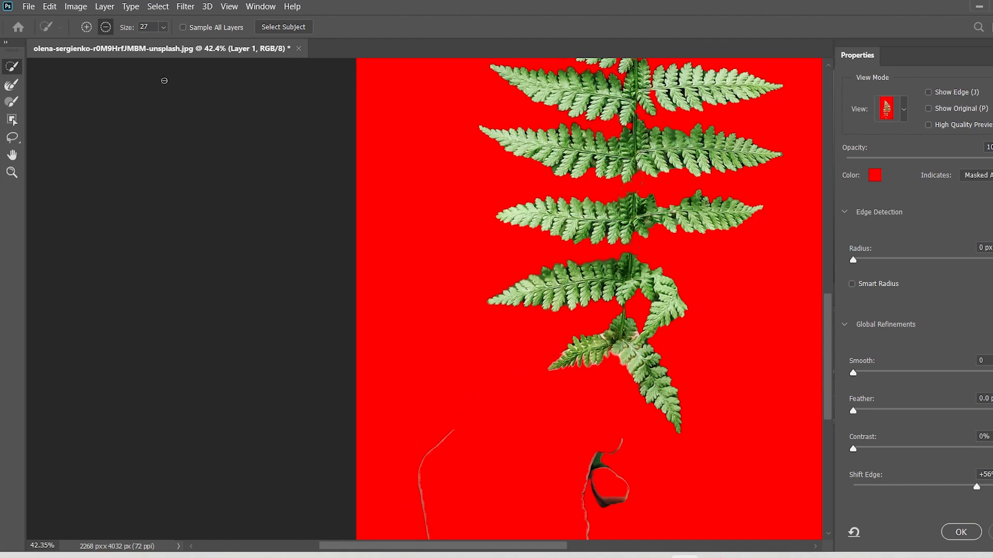
Increase the brush size to 107 and subtract the leftover hand outline fragments below the fern from the selection.
left_click(87, 27)
left_click_drag(163, 27, 203, 48)
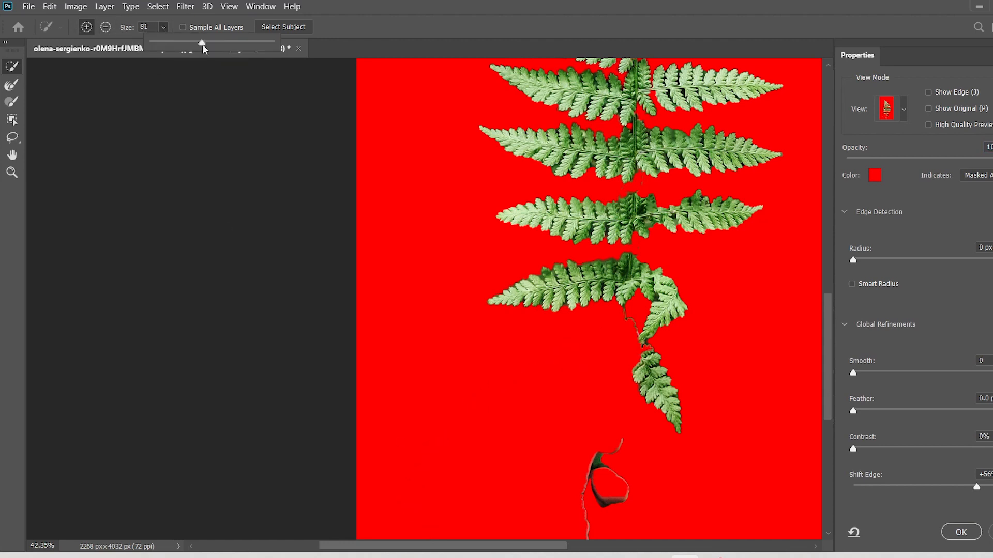
left_click_drag(585, 499, 616, 460)
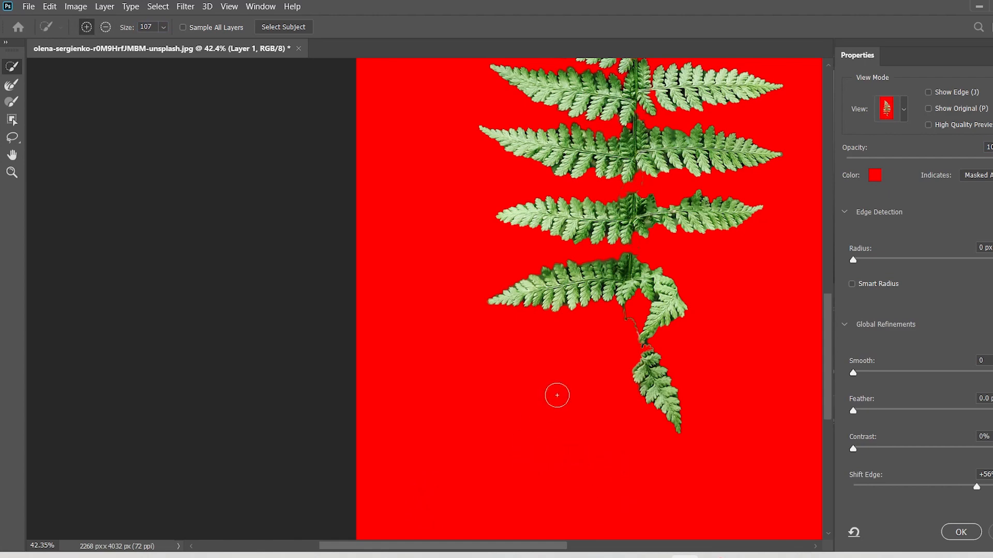
scroll(557, 396, "down", 2)
scroll(397, 450, "up", 4)
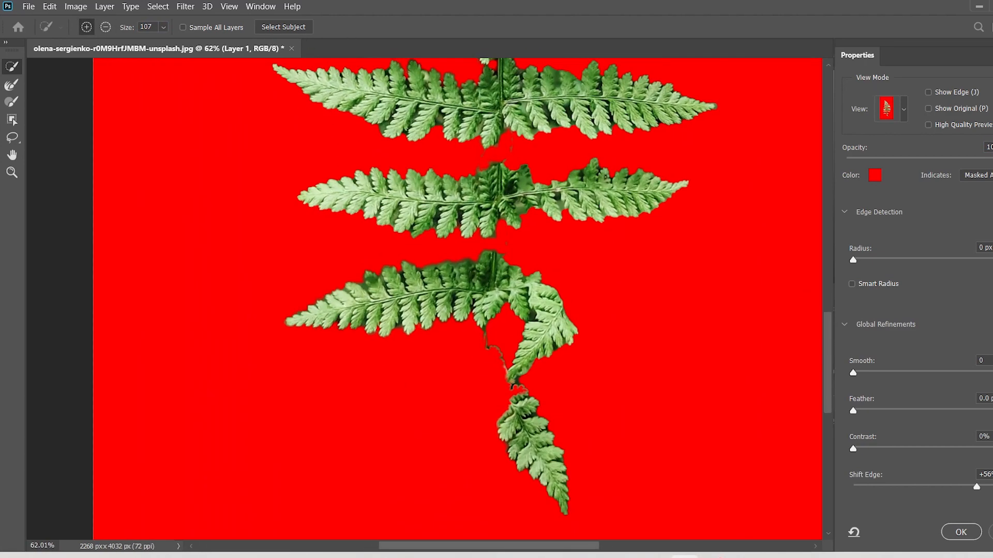
Lower the overlay opacity to 43% and add the masked lowest left-hand leaflets above the fingers back to the selection.
left_click_drag(985, 158, 923, 181)
key("alt")
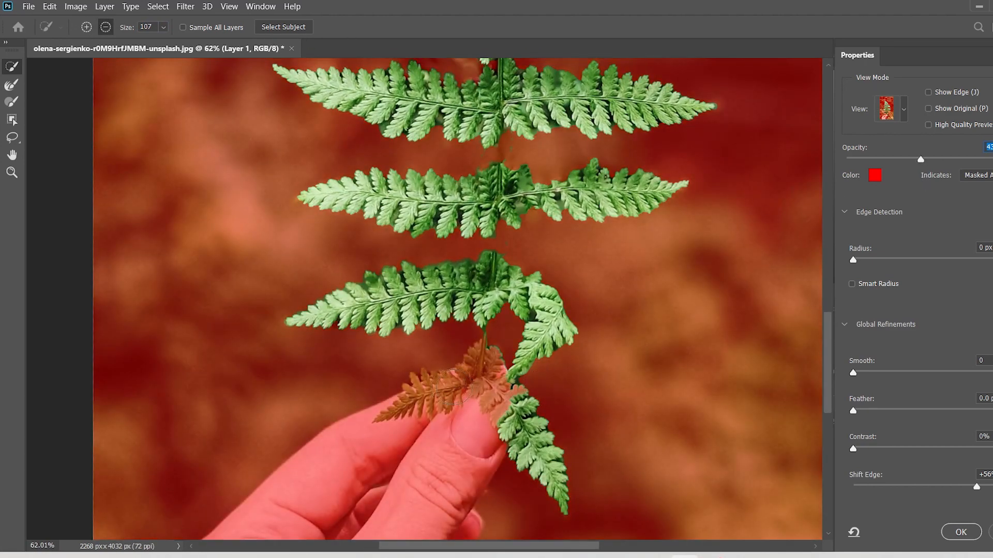
mouse_move(448, 387)
left_mouse_down()
mouse_move(491, 372)
mouse_move(455, 411)
left_mouse_up()
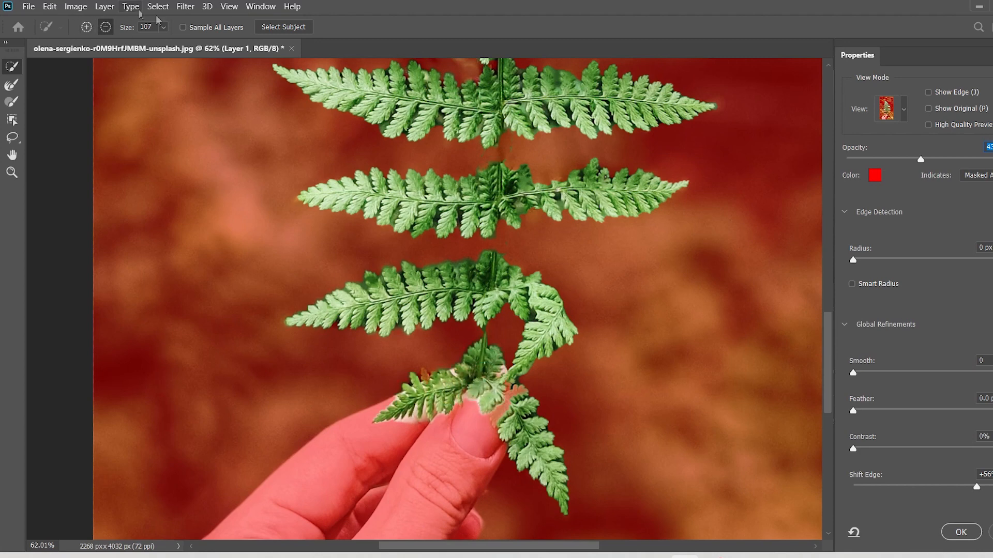
Set the brush size to 55 and subtract the fingertip areas around the lowest leaflets from the selection.
left_click(164, 27)
scroll(458, 401, "up", 10)
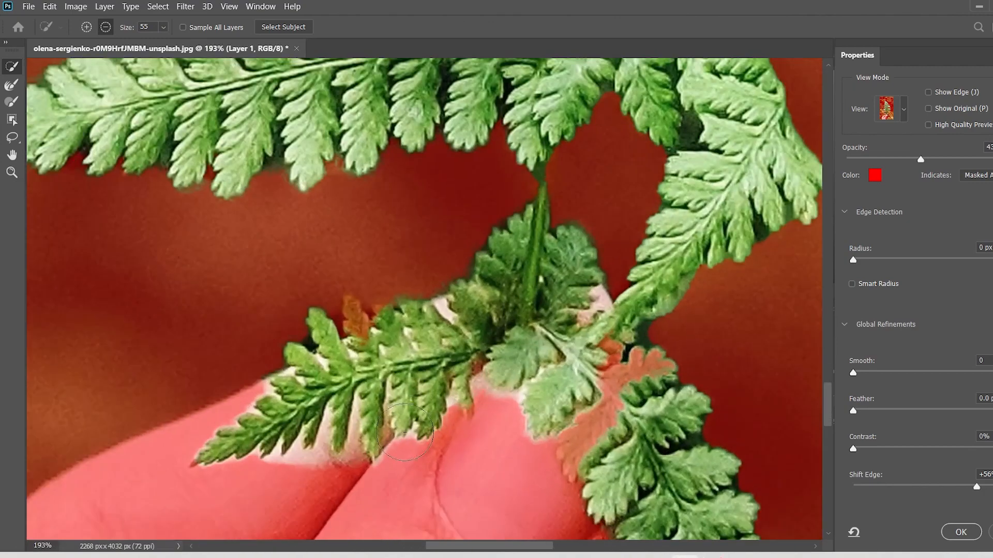
left_click_drag(504, 423, 525, 406)
Set the overlay opacity to 100%, accept the refined selection and copy the selected fern to a new layer.
scroll(574, 314, "down", 4)
scroll(575, 314, "down", 15)
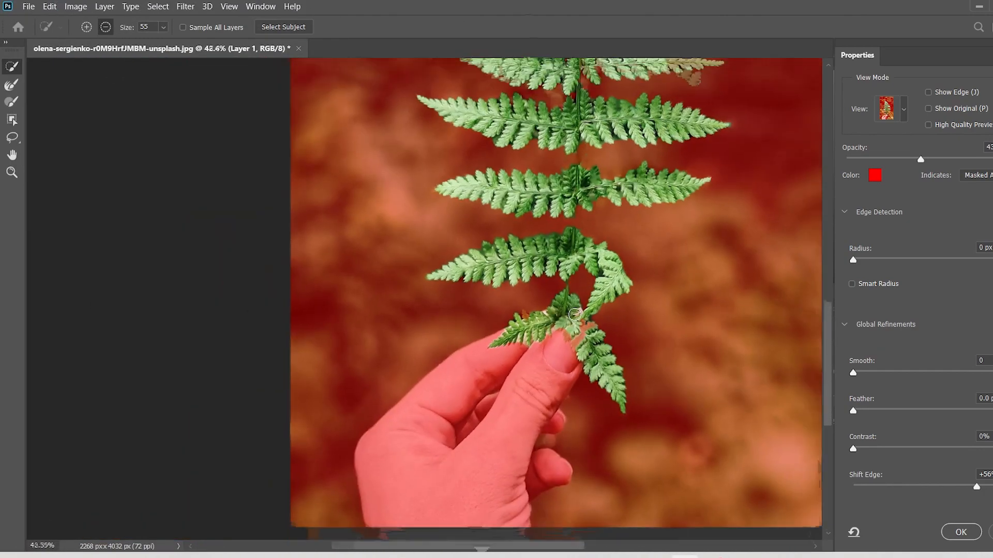
left_click_drag(921, 159, 983, 159)
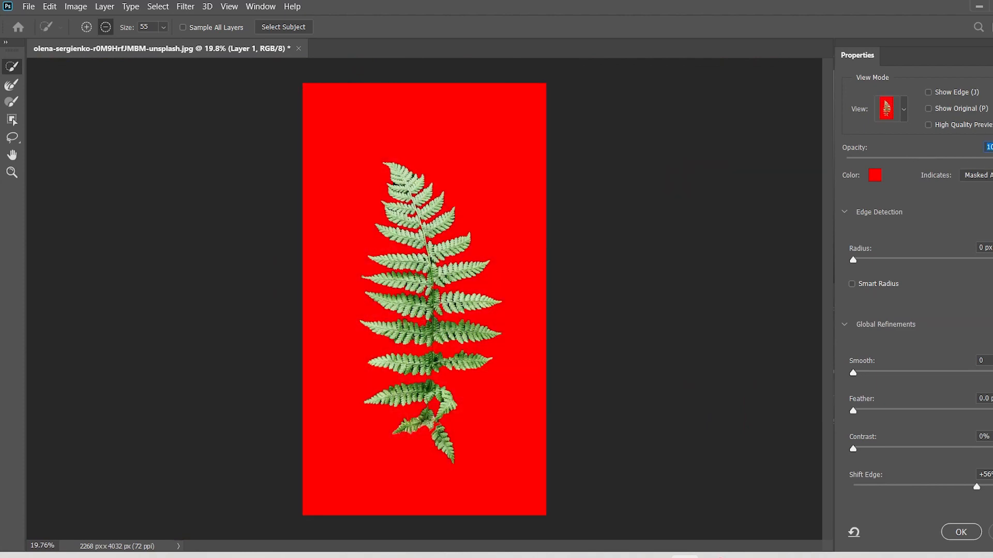
left_click(974, 537)
key("ctrl+j")
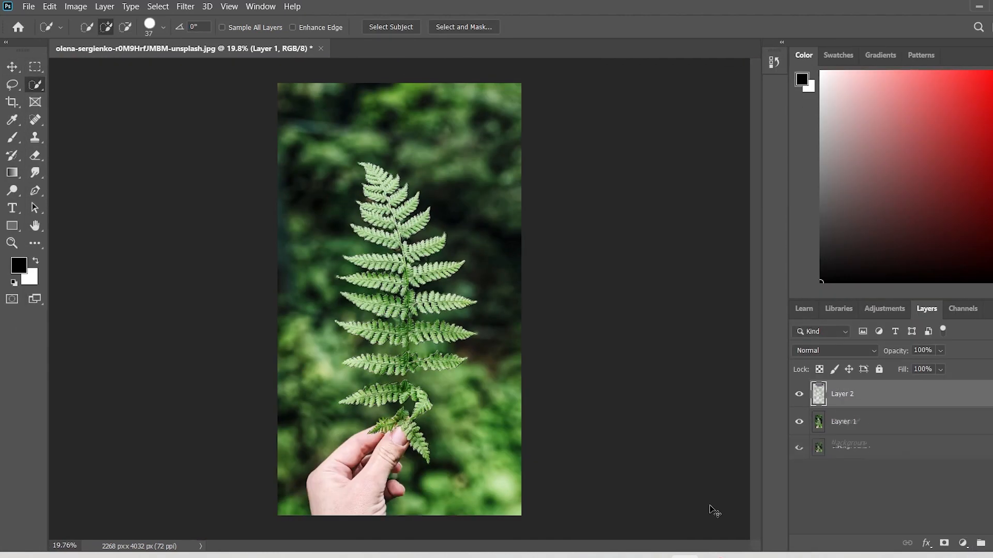
Delete the Background layer beneath Layer 1.
left_click(899, 464)
key("Delete")
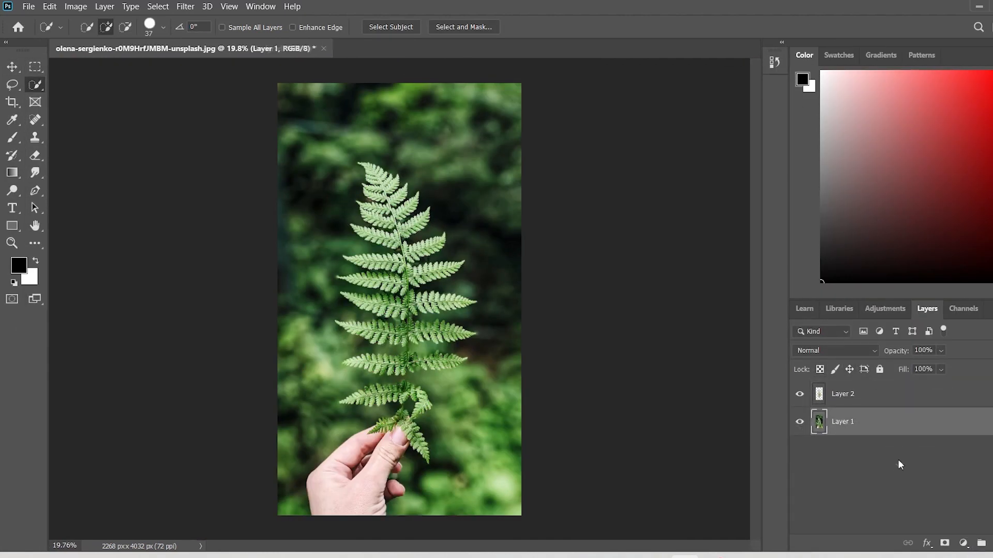
Add a Brightness/Contrast adjustment clipped to Layer 1 with brightness -150 and contrast 34.
left_click(963, 543)
left_click(975, 403)
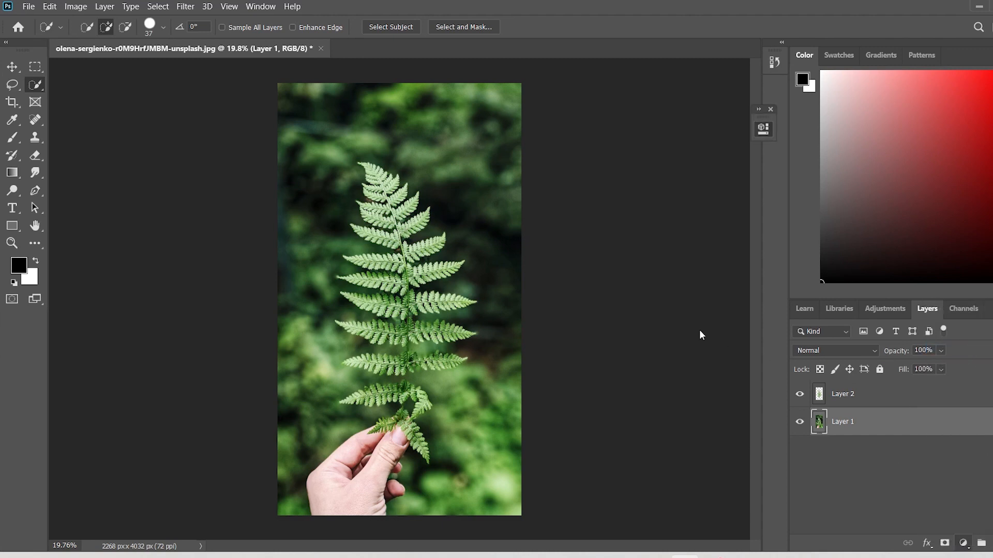
left_click(646, 354)
left_click_drag(647, 205, 544, 228)
left_click_drag(647, 234, 675, 234)
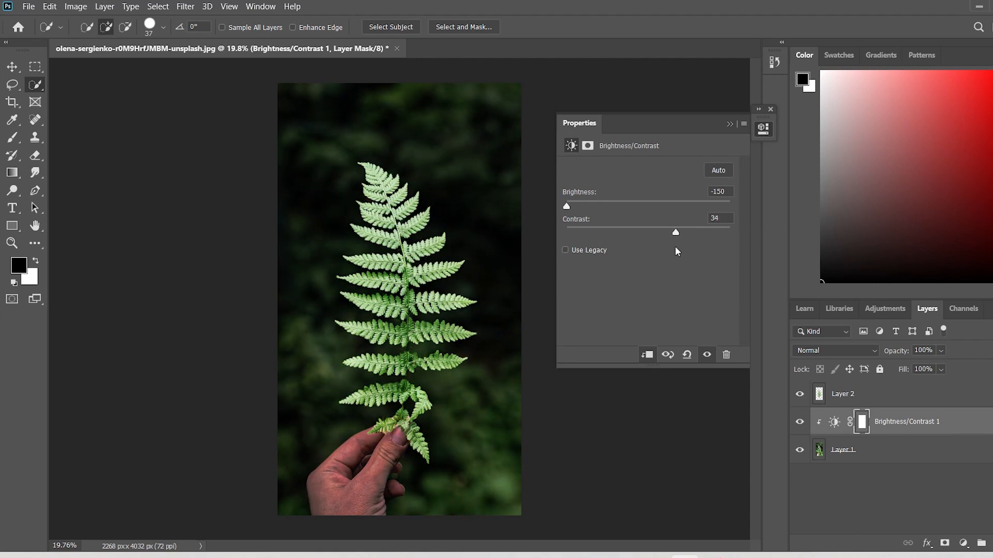
left_click(729, 124)
Add a clipped Levels adjustment above Brightness/Contrast 1 and lower its white output level to 97.
left_click(963, 544)
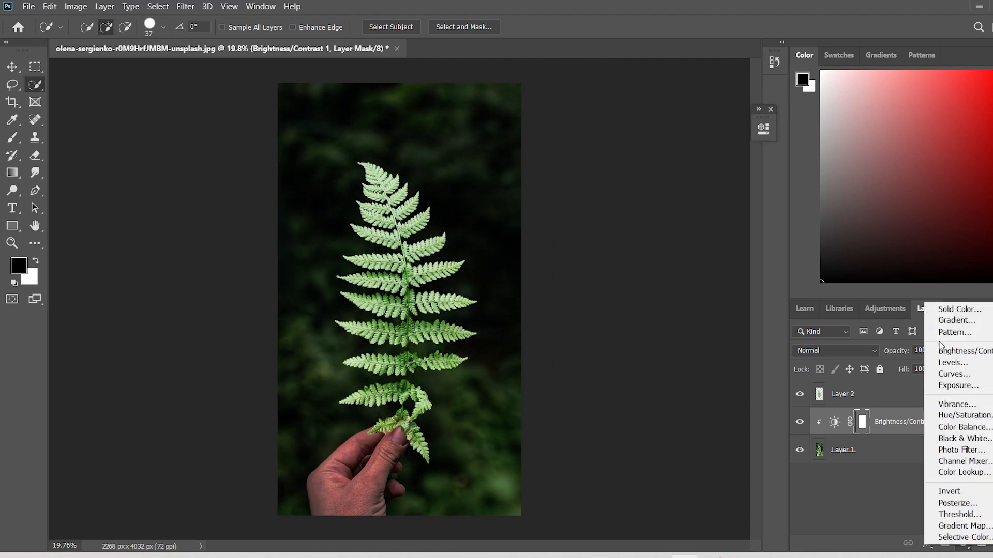
left_click(950, 363)
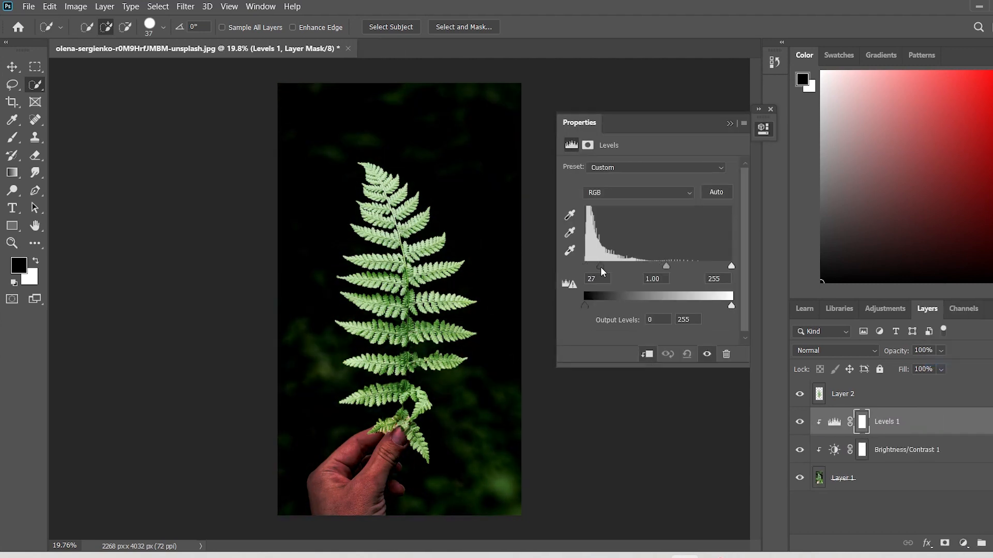
left_click_drag(731, 305, 650, 331)
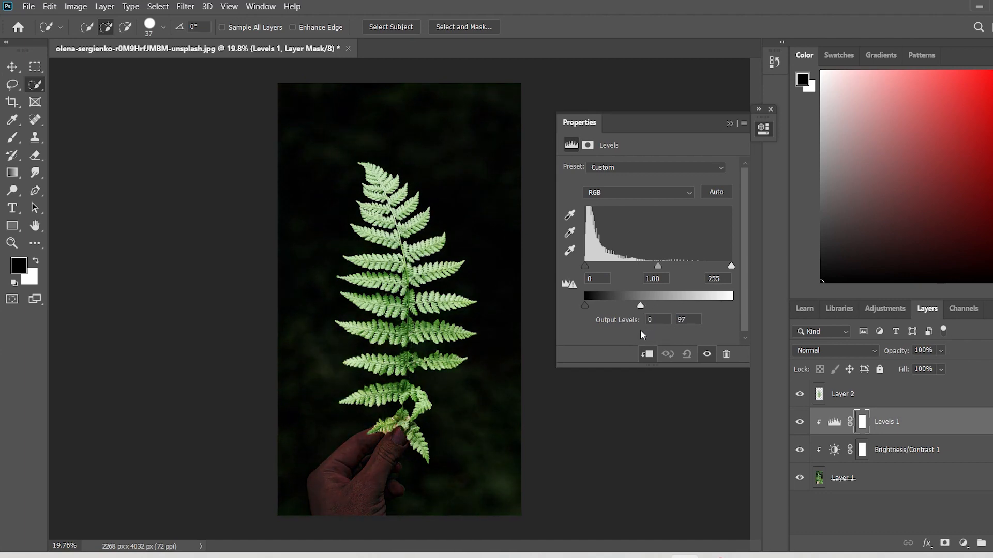
left_click(729, 124)
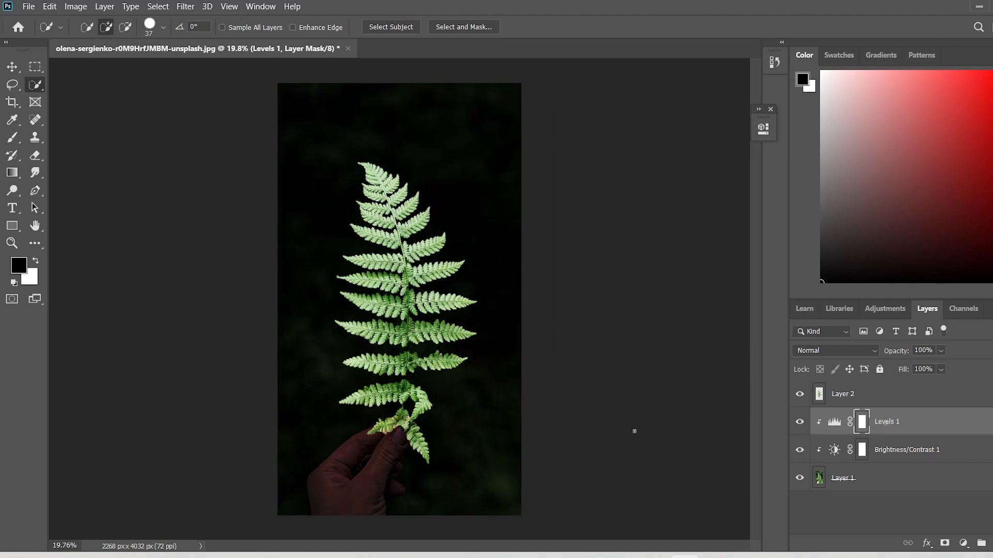
Add a Brightness/Contrast adjustment clipped to the fern cutout on Layer 2 with brightness -150 and contrast 100.
left_click(897, 396)
scroll(563, 401, "up", 3)
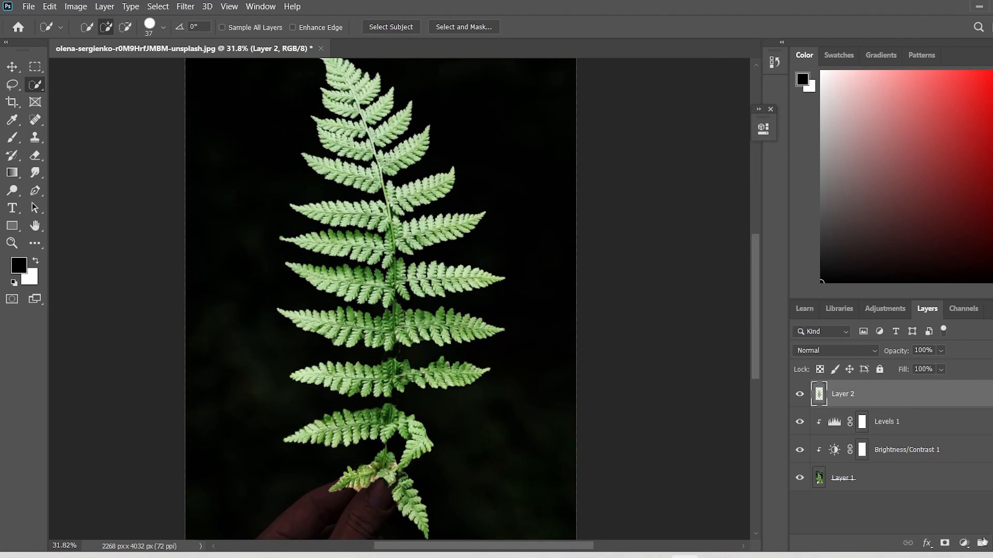
left_click(962, 543)
left_click(963, 352)
left_click_drag(647, 206, 566, 205)
scroll(443, 246, "down", 3)
left_click_drag(648, 231, 692, 234)
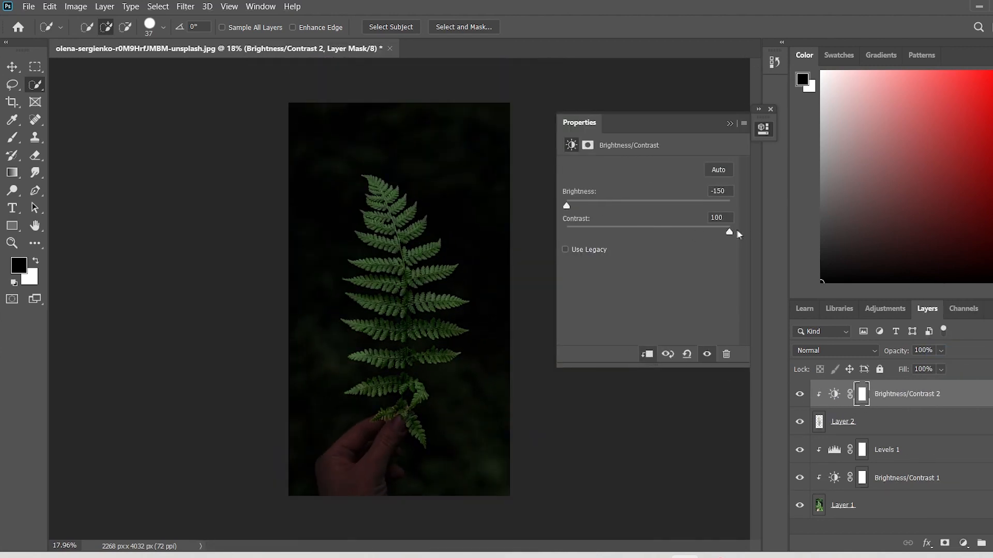
left_click(729, 124)
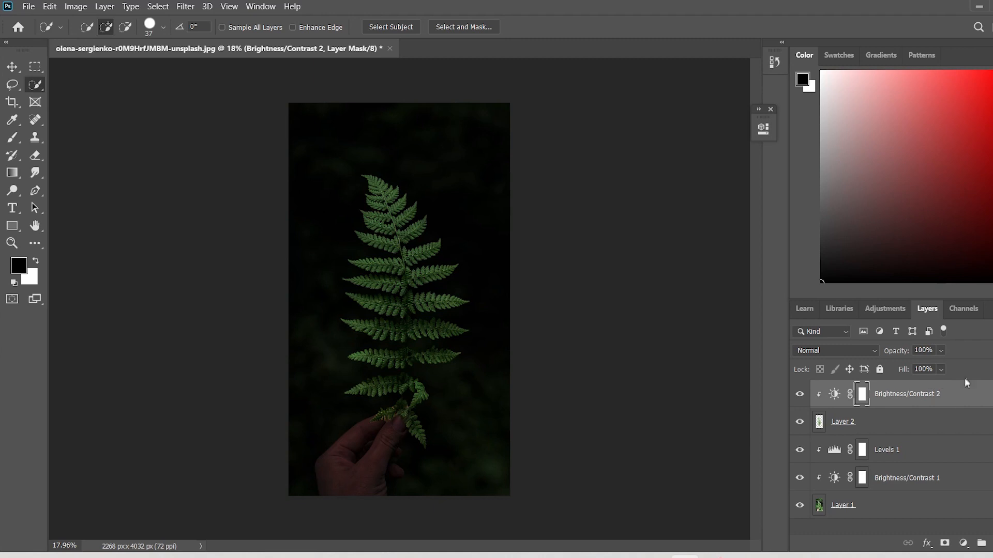
Create a new layer above Brightness/Contrast 2 and set its blend mode to Linear Dodge (Add).
left_click(834, 394)
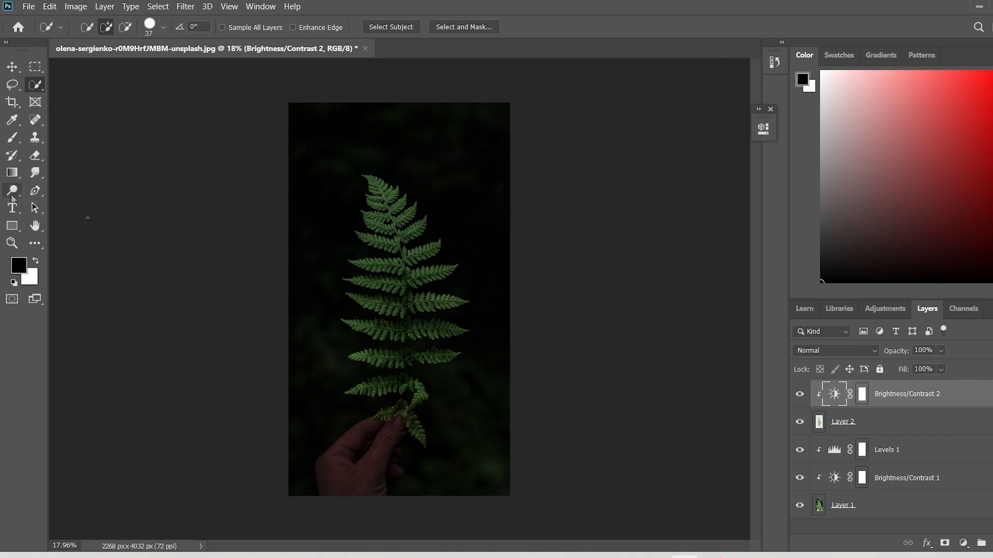
left_click(981, 543)
left_click(835, 351)
left_click(838, 339)
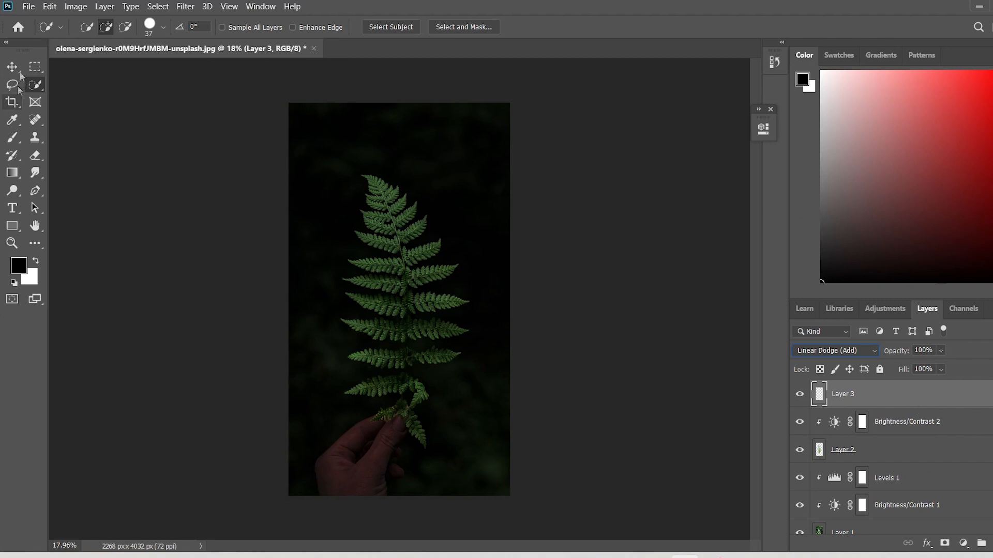
Choose the Brush tool and set the foreground color to bright green #23f432.
left_click(13, 137)
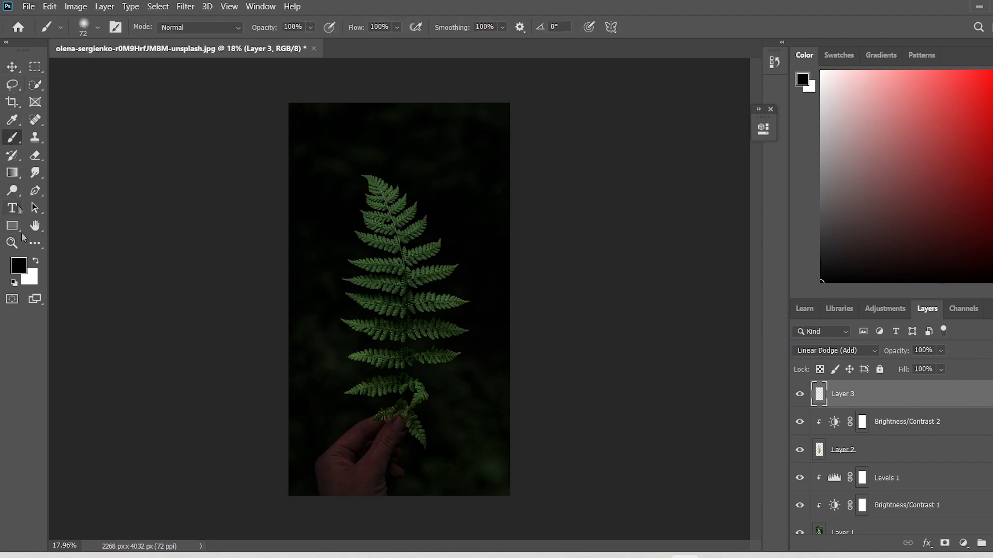
left_click(19, 266)
left_click_drag(441, 495, 439, 432)
left_click(393, 326)
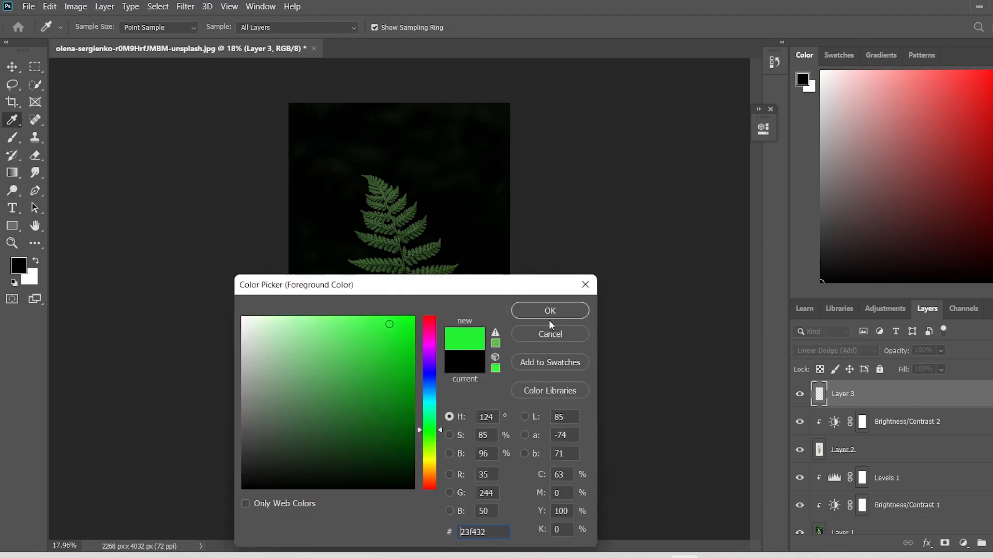
left_click(550, 310)
Set the Soft Round brush to a size of 127 px and a flow of 10%.
left_click(97, 27)
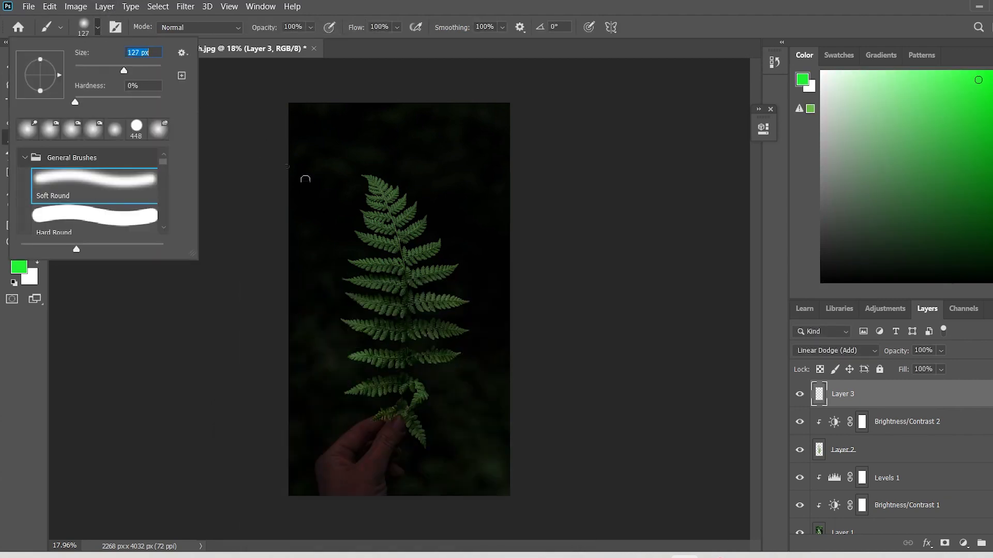
left_click(219, 303)
scroll(409, 227, "up", 10)
scroll(403, 222, "up", 2)
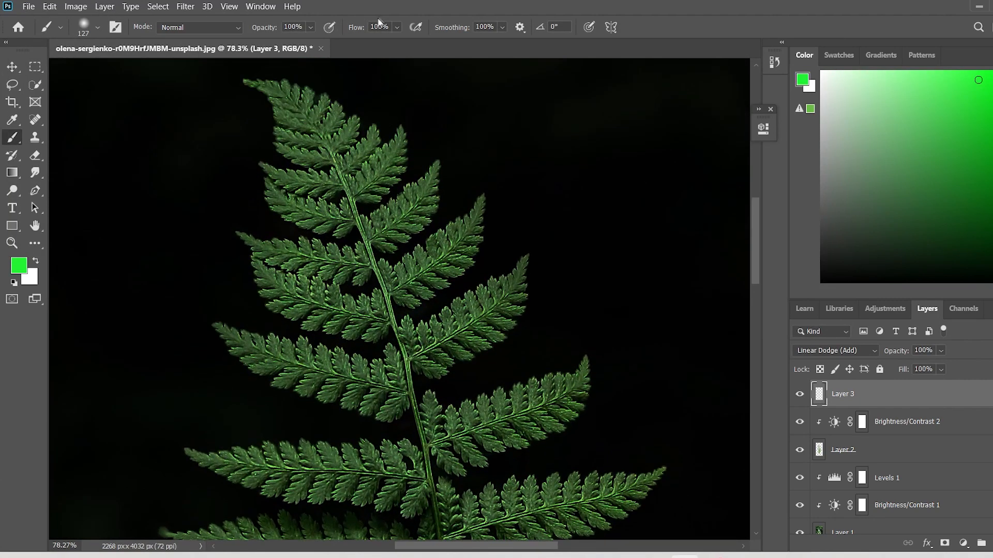
key("Return")
Paint a green glow on an upper right-hand frond and clip the Linear Dodge layer to the fern layers beneath it.
left_click_drag(428, 302, 416, 290)
right_click(900, 394)
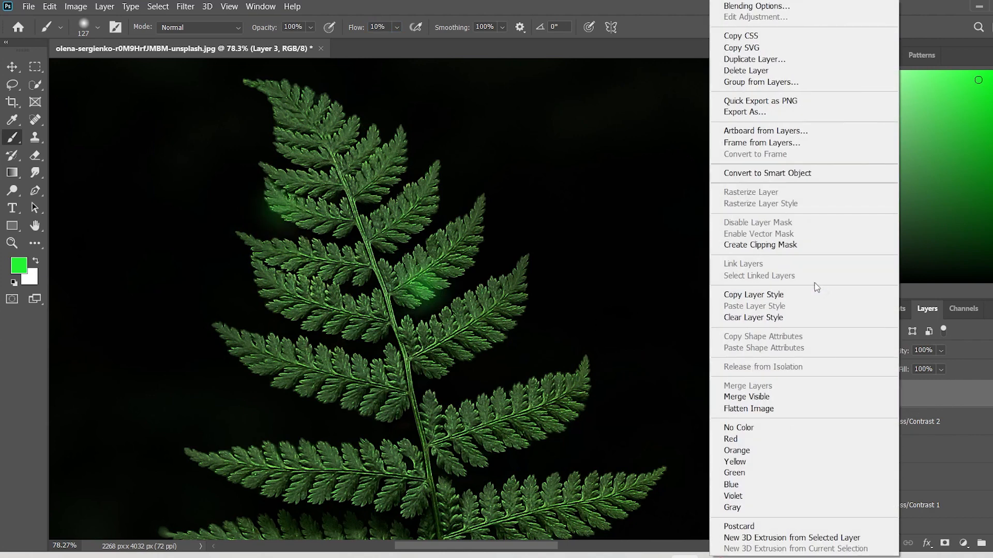
left_click(740, 244)
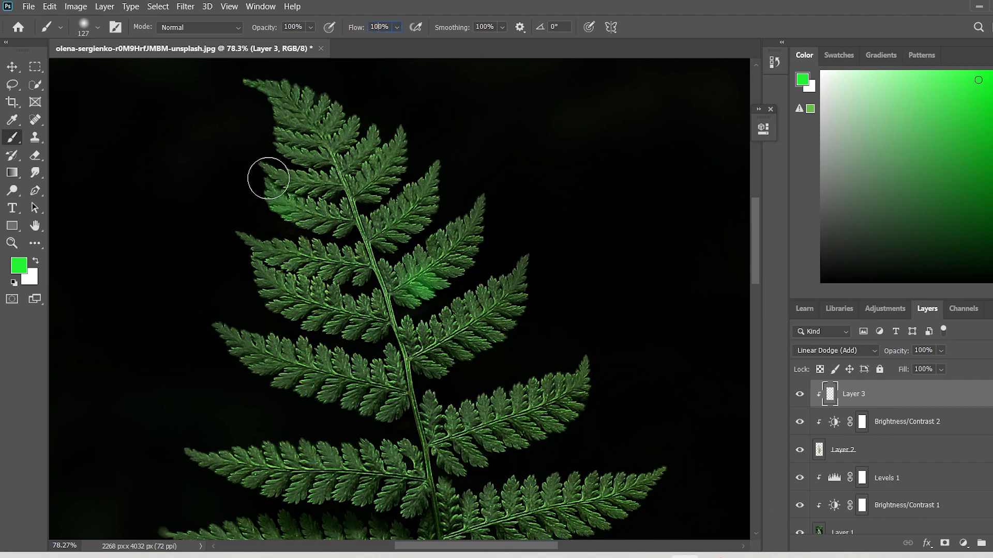
Undo the test strokes on the upper fronds and release the Linear Dodge layer from its clipping mask.
left_click(284, 153)
left_click(303, 161)
left_click(359, 171)
key("ctrl+z")
key("ctrl+z")
key("ctrl+z")
right_click(893, 384)
left_click(740, 245)
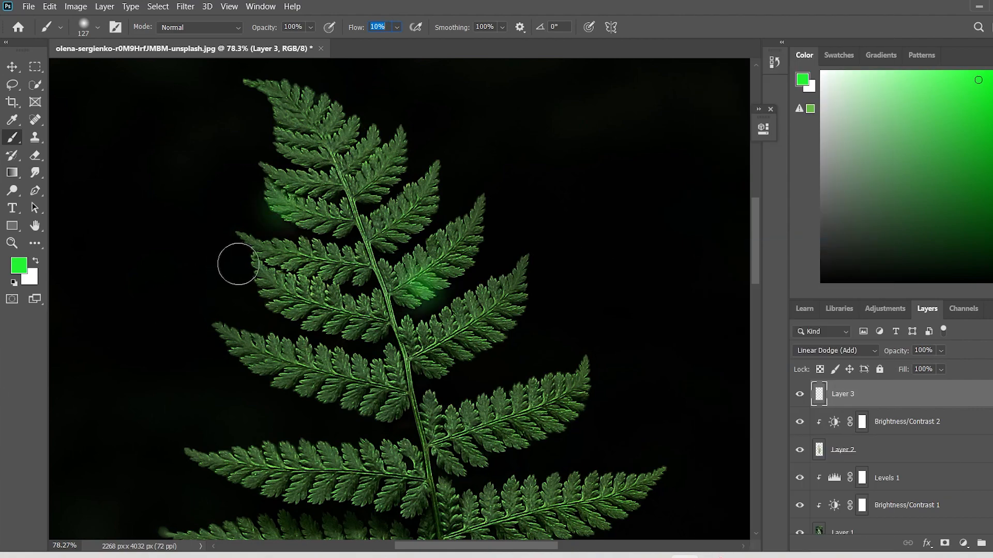
Paint a test glow on the unclipped Linear Dodge layer along the lower edge of a middle left-hand frond.
scroll(331, 385, "right", 1)
left_click_drag(752, 251, 752, 306)
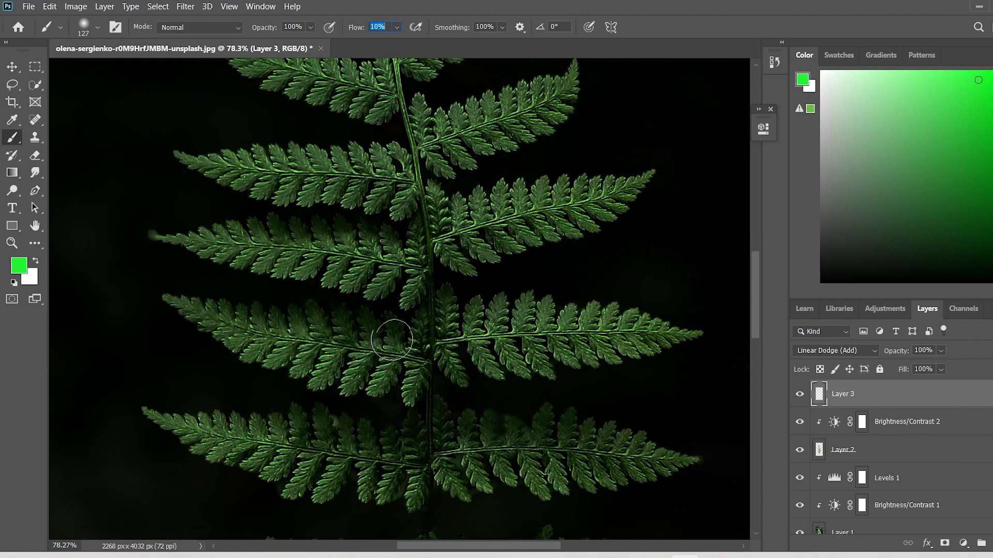
double_click(11, 244)
left_click(12, 138)
scroll(225, 369, "up", 4)
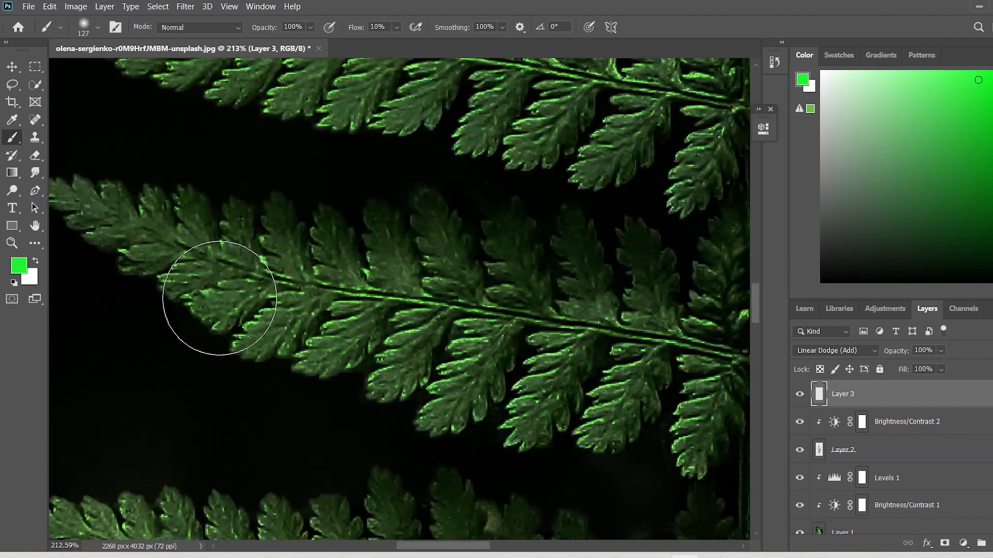
mouse_move(219, 297)
left_mouse_down()
mouse_move(348, 355)
mouse_move(458, 386)
mouse_move(682, 430)
left_mouse_up()
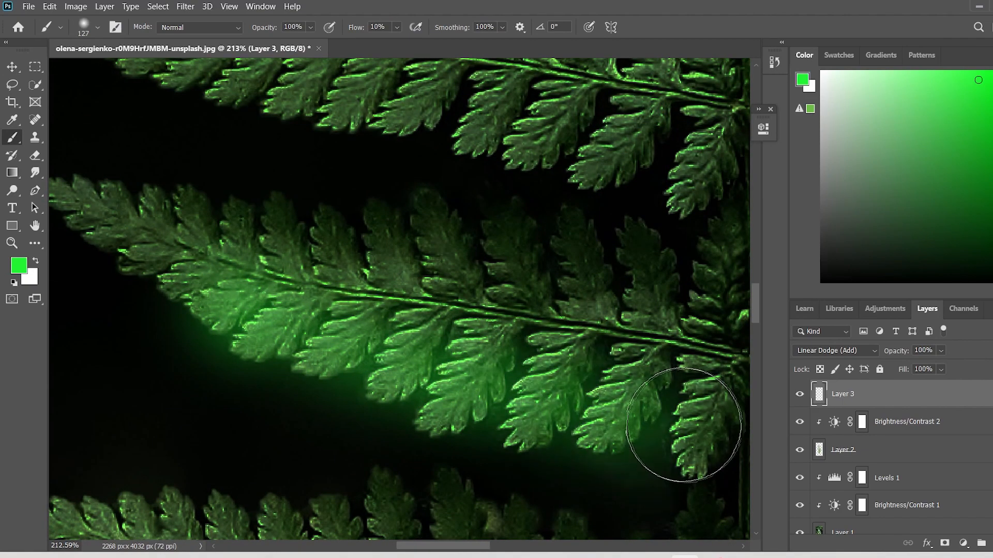
scroll(602, 365, "down", 3)
scroll(421, 261, "up", 3)
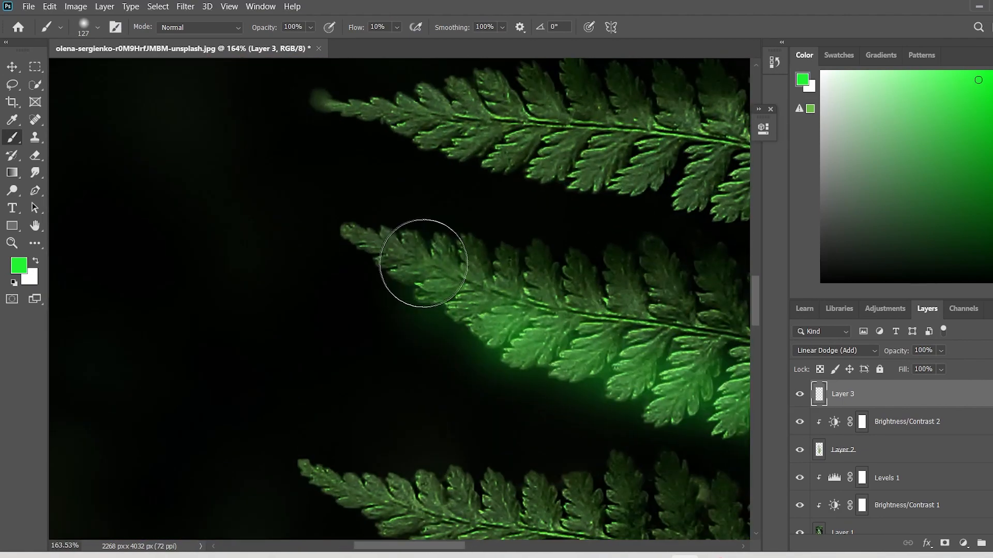
mouse_move(420, 262)
left_mouse_down()
mouse_move(469, 273)
mouse_move(510, 228)
mouse_move(602, 220)
left_mouse_up()
scroll(636, 280, "down", 5)
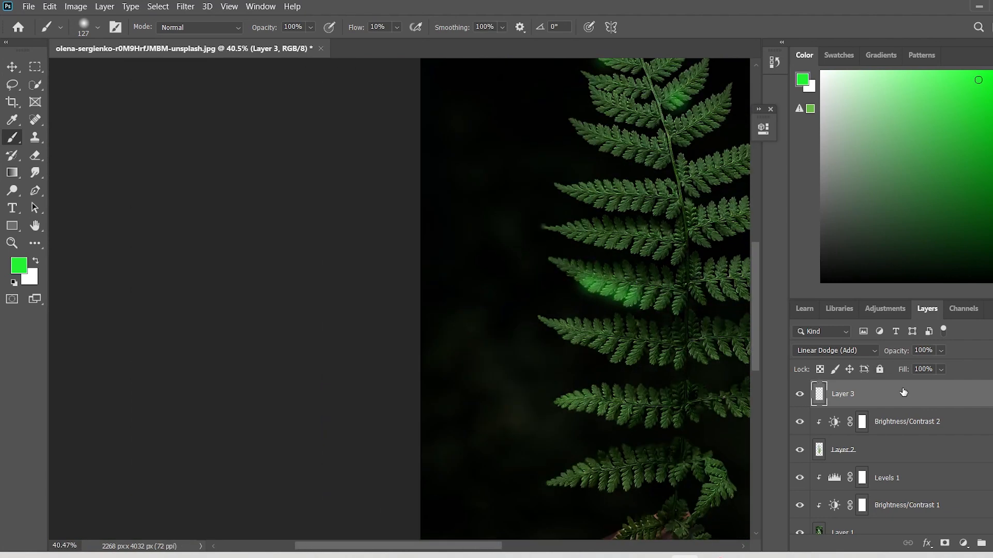
Replace the painted layer with an empty one set to Linear Dodge (Add) and clip it to the fern layers beneath.
key("Delete")
left_click(992, 542)
left_click(837, 351)
left_click(840, 343)
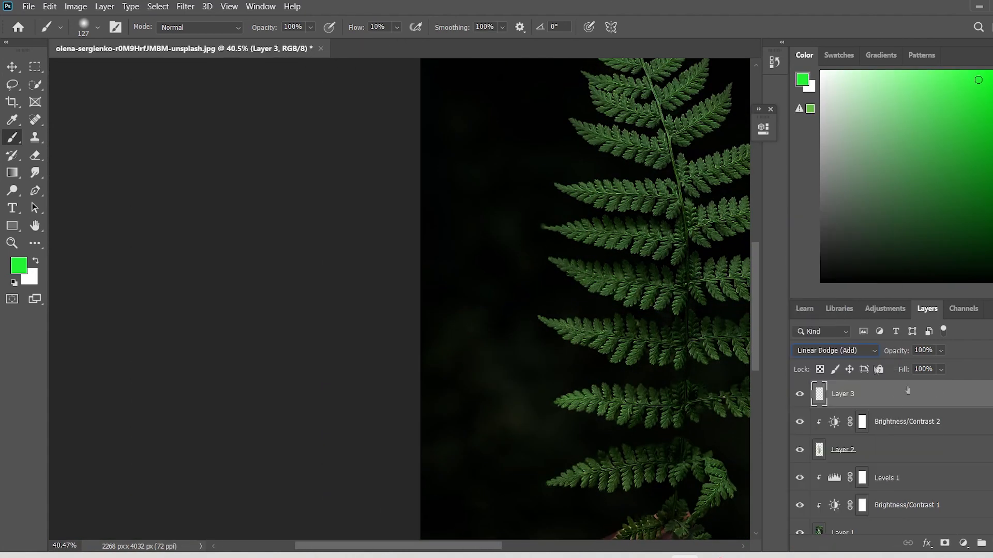
right_click(907, 390)
left_click(817, 244)
Change the foreground color to a lighter green and return to the Brush tool.
left_click(18, 266)
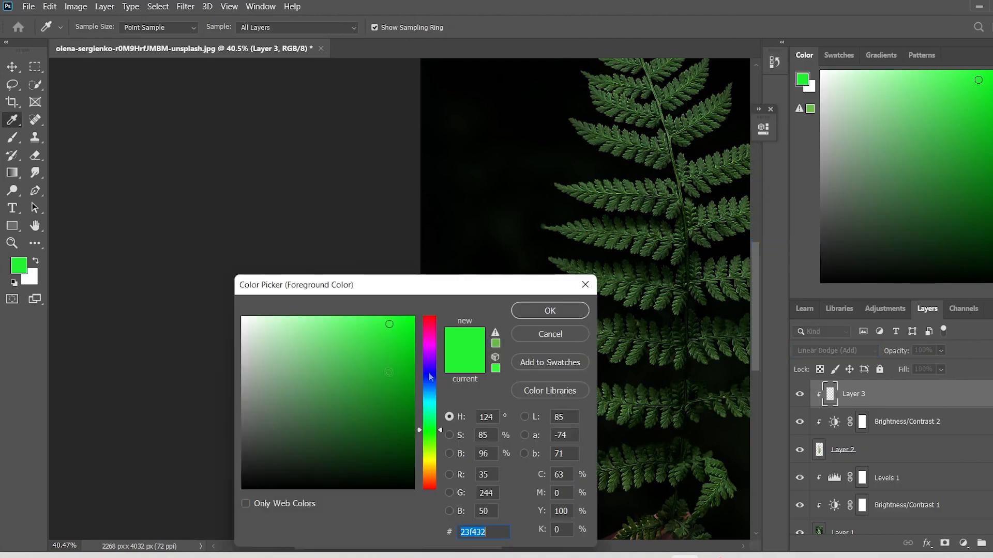
left_click(535, 317)
key("b")
Paint a green glow along the lower edges of the wide frond pair, third from the bottom, on both sides of the stem.
scroll(628, 360, "up", 5)
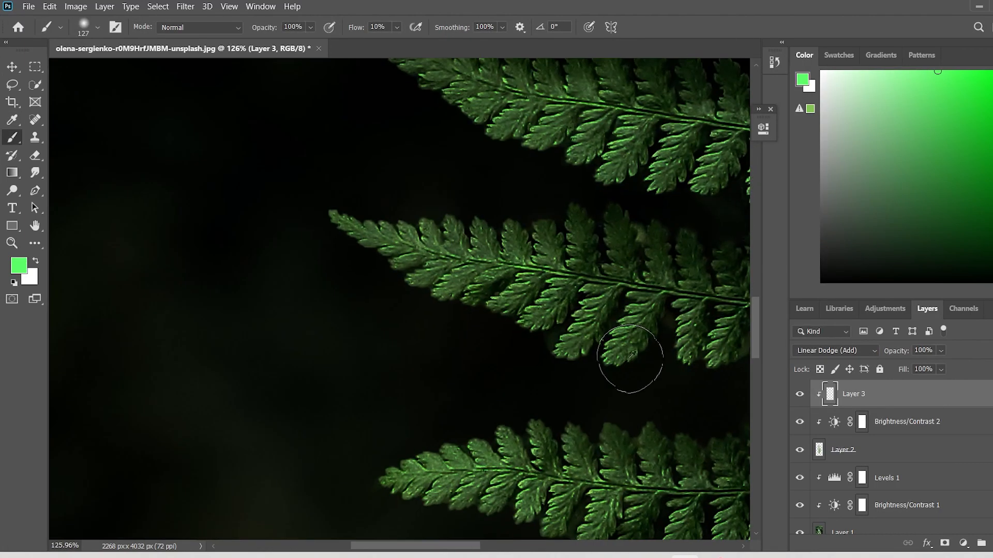
mouse_move(555, 324)
left_mouse_down()
mouse_move(490, 276)
mouse_move(428, 274)
mouse_move(581, 292)
mouse_move(734, 341)
left_mouse_up()
left_click_drag(427, 546, 473, 545)
mouse_move(477, 360)
left_mouse_down()
mouse_move(592, 350)
mouse_move(668, 364)
left_mouse_up()
left_click_drag(484, 549, 534, 549)
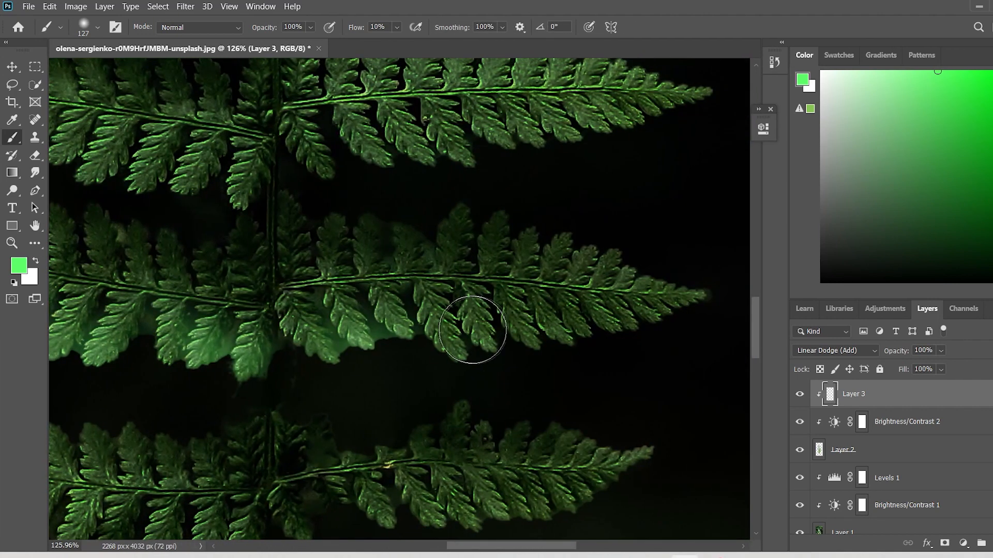
mouse_move(476, 335)
left_mouse_down()
mouse_move(523, 350)
mouse_move(663, 309)
left_mouse_up()
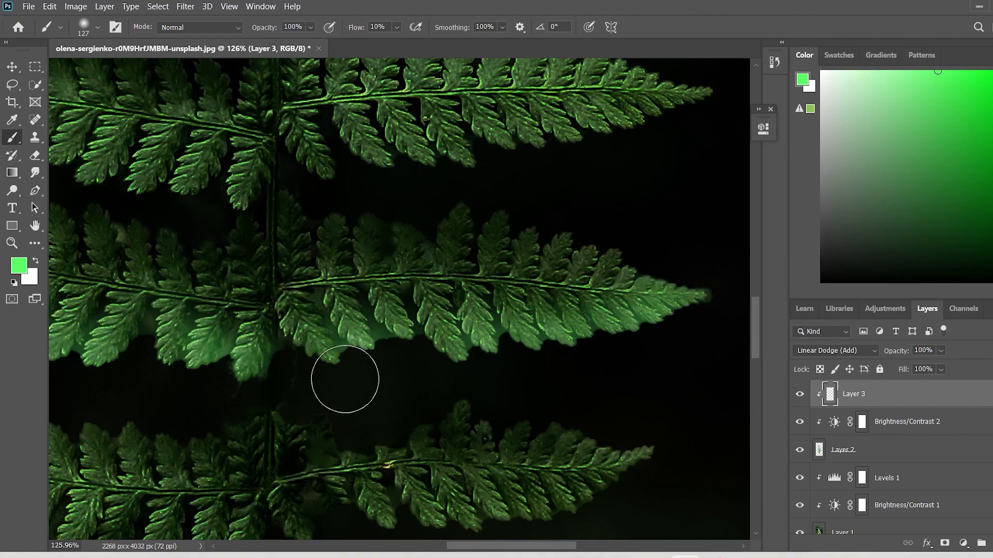
scroll(345, 379, "down", 5)
scroll(372, 381, "up", 5)
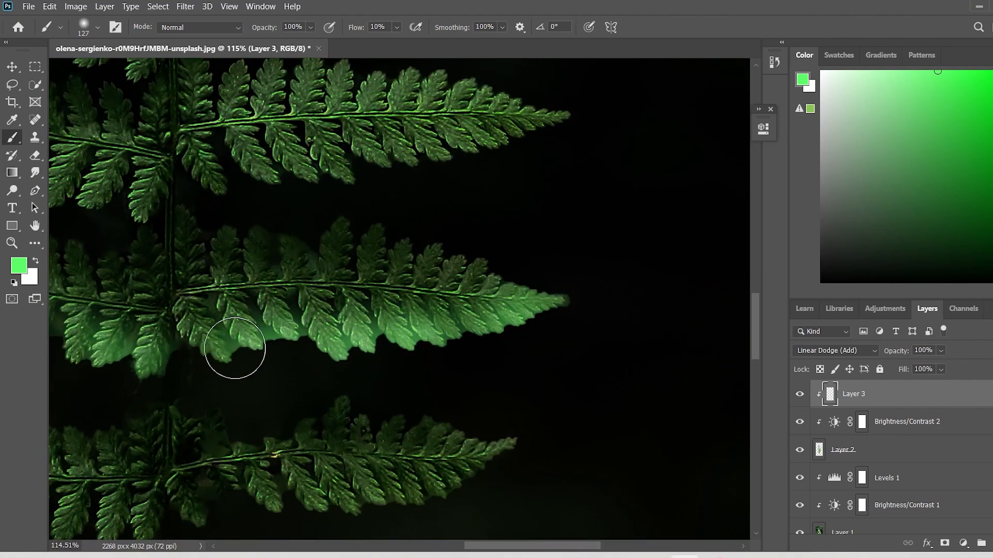
Paint the green glow along the lower edge of the left-hand frond directly below the wide glowing pair.
left_click_drag(485, 547, 409, 549)
scroll(527, 380, "down", 7)
scroll(517, 399, "up", 8)
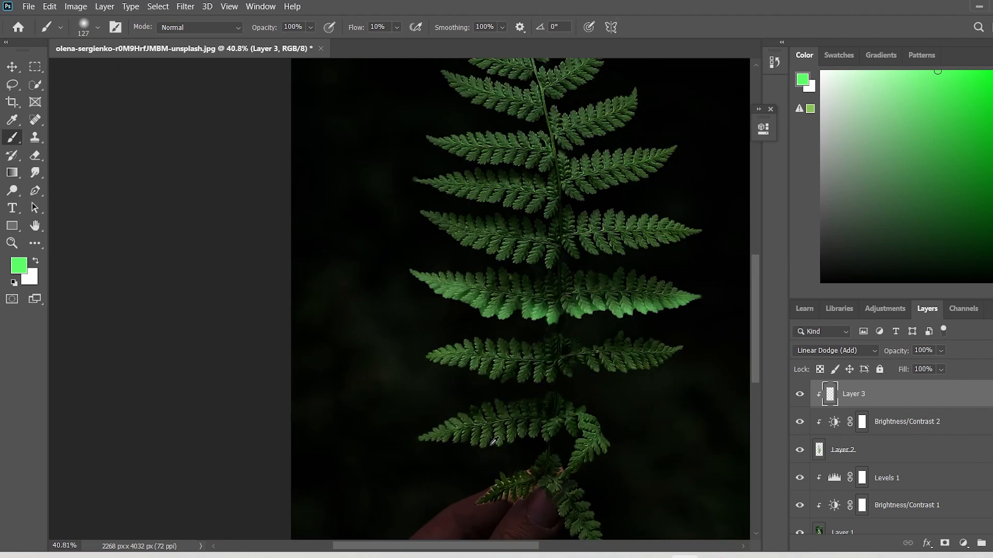
mouse_move(546, 322)
left_mouse_down()
mouse_move(479, 329)
mouse_move(474, 291)
mouse_move(194, 243)
left_mouse_up()
mouse_move(702, 402)
left_mouse_down()
mouse_move(603, 348)
mouse_move(476, 343)
mouse_move(282, 287)
left_mouse_up()
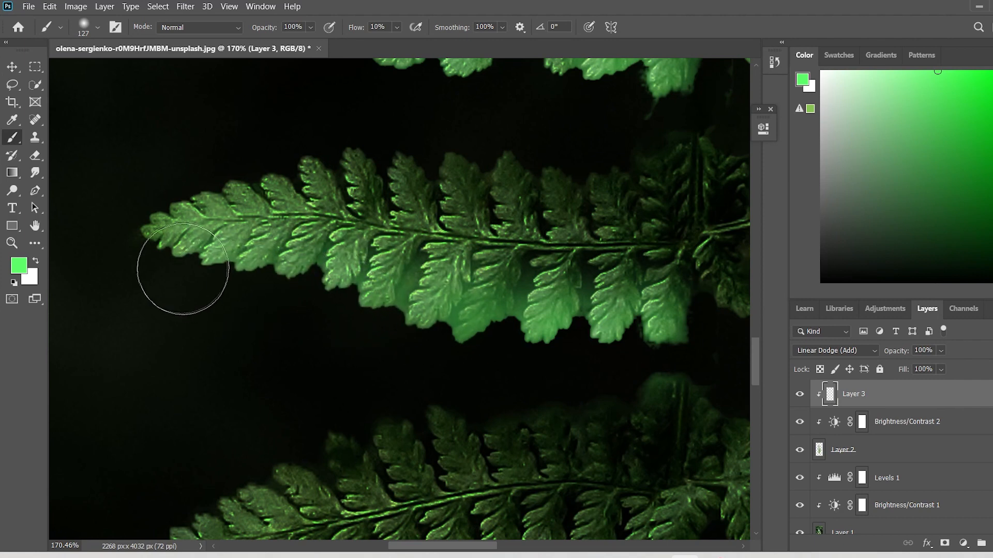
left_click_drag(183, 269, 168, 250)
scroll(738, 407, "down", 10)
Paint the green glow along the lower edge of the right-hand frond directly below the wide glowing pair.
left_click_drag(460, 547, 548, 547)
scroll(407, 387, "up", 2)
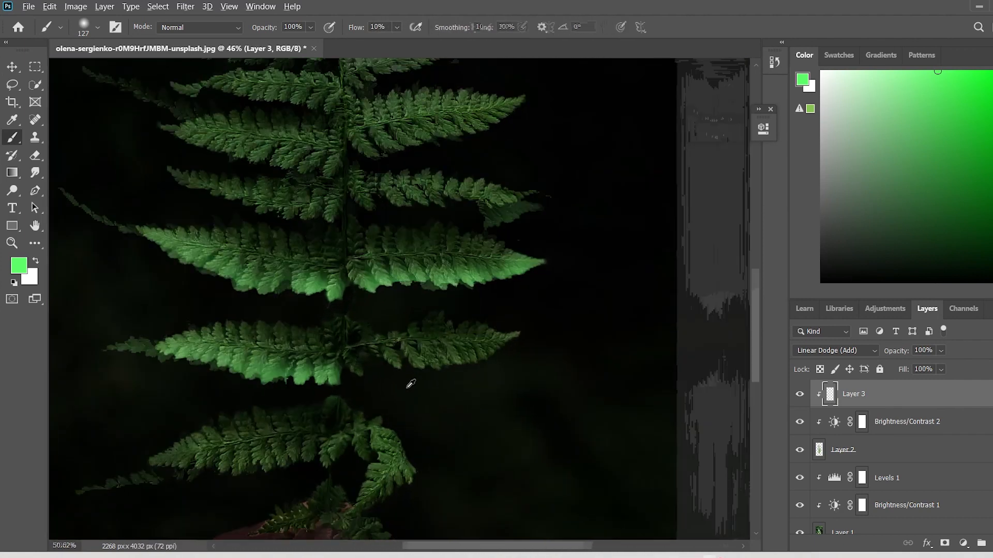
scroll(409, 385, "up", 5)
mouse_move(271, 336)
left_mouse_down()
mouse_move(382, 321)
mouse_move(490, 326)
mouse_move(617, 310)
mouse_move(679, 282)
mouse_move(709, 254)
mouse_move(650, 297)
mouse_move(361, 315)
left_mouse_up()
scroll(358, 343, "down", 5)
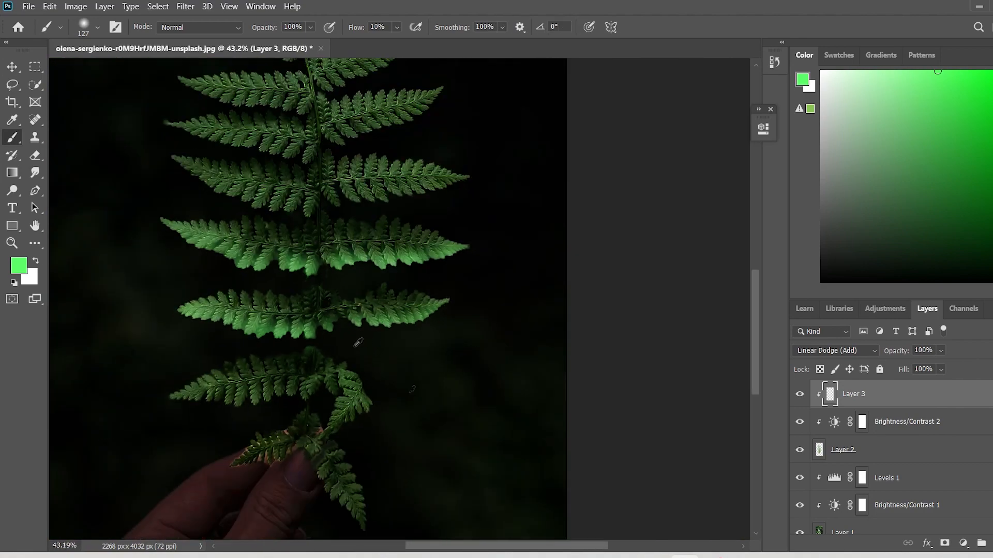
scroll(357, 343, "up", 5)
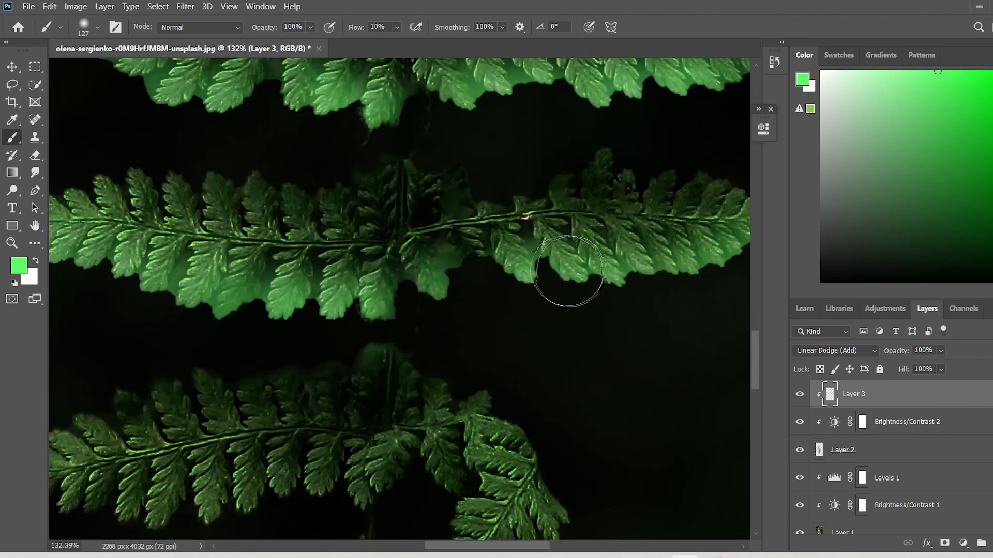
left_click_drag(568, 272, 714, 272)
Brush glow onto the upper leaflet tips and around the stem of the frond pair below the wide one.
scroll(238, 420, "down", 5)
scroll(224, 450, "up", 6)
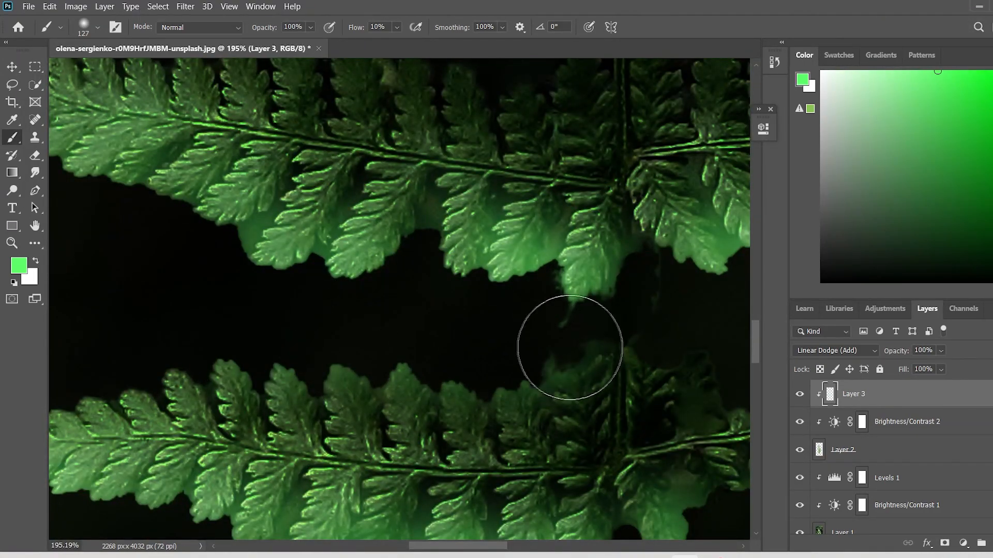
scroll(549, 431, "down", 6)
scroll(549, 432, "up", 5)
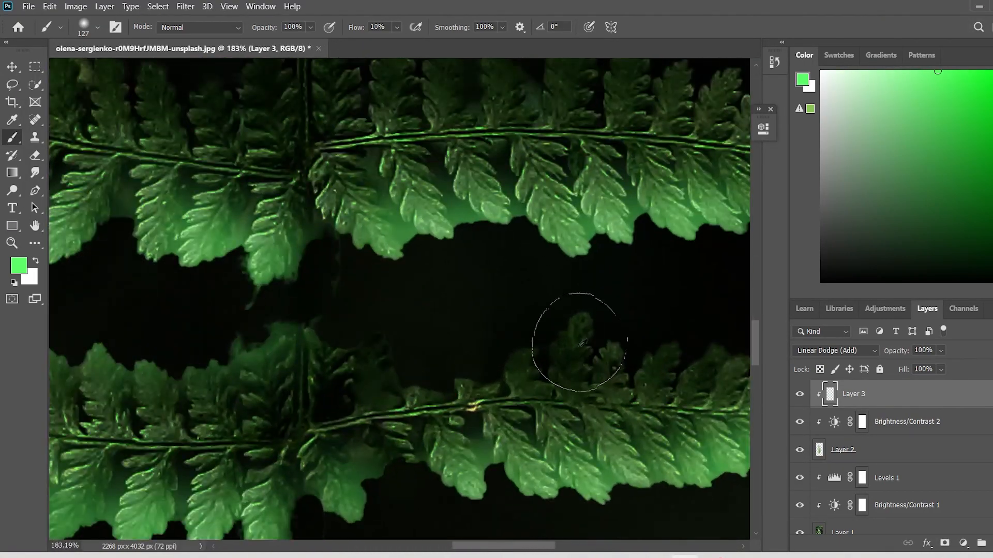
scroll(397, 423, "down", 4)
scroll(396, 423, "down", 3)
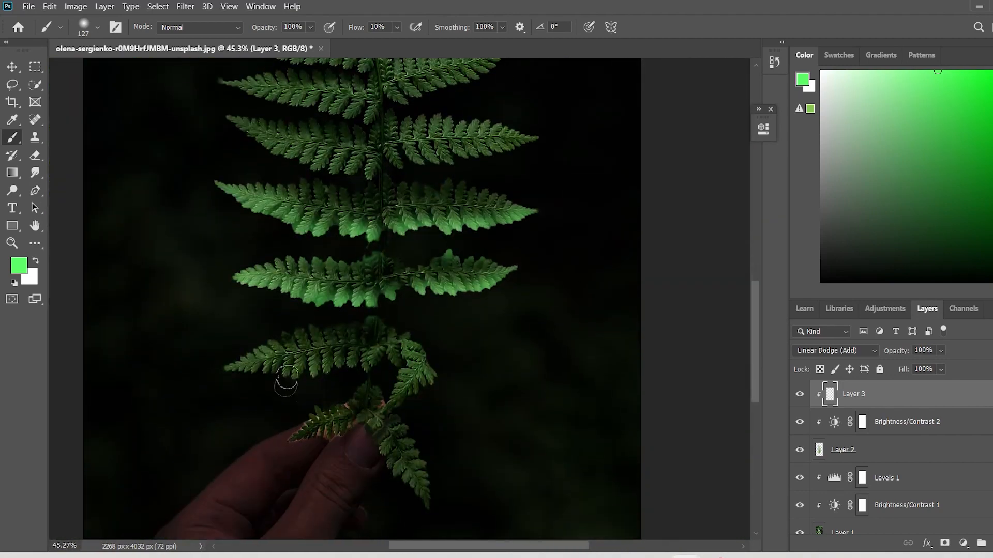
Paint the green glow along the lower and upper edges of the lowest left-hand frond above the hand.
scroll(522, 333, "up", 5)
mouse_move(414, 370)
left_mouse_down()
mouse_move(143, 379)
mouse_move(87, 368)
mouse_move(174, 241)
mouse_move(328, 188)
mouse_move(384, 365)
mouse_move(532, 366)
left_mouse_up()
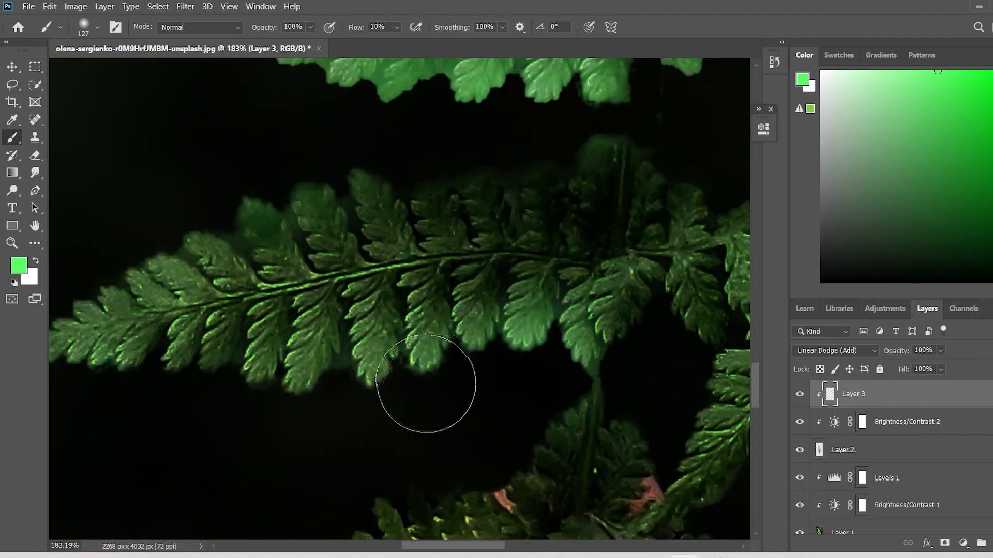
mouse_move(425, 383)
left_mouse_down()
mouse_move(285, 409)
mouse_move(269, 389)
mouse_move(110, 382)
mouse_move(214, 333)
mouse_move(484, 298)
left_mouse_up()
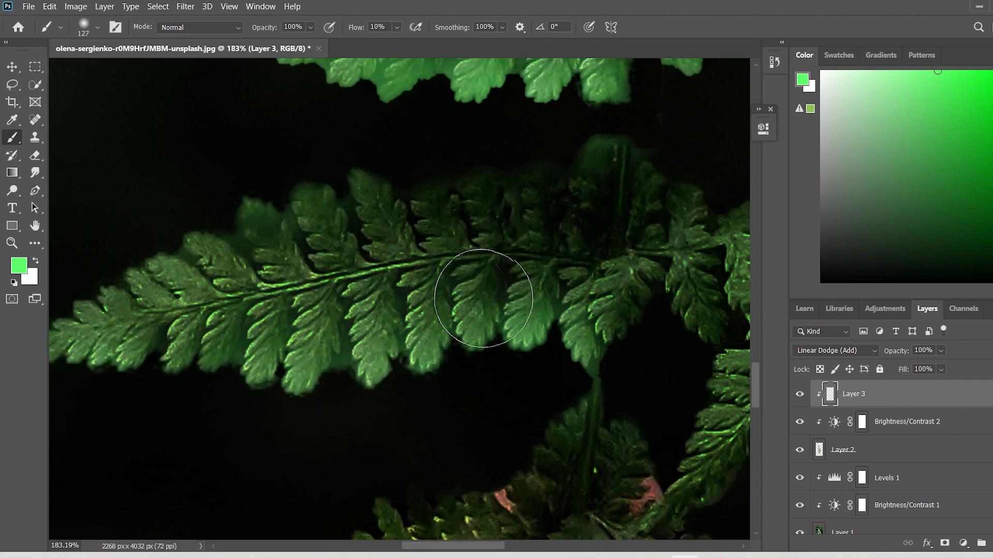
scroll(483, 298, "down", 8)
scroll(538, 326, "up", 5)
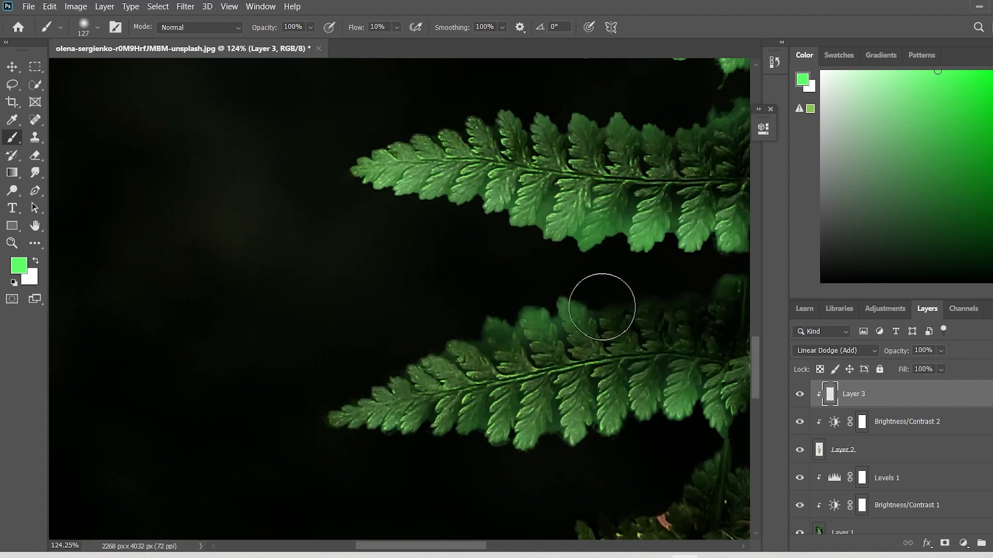
left_click_drag(602, 307, 538, 316)
scroll(524, 306, "down", 5)
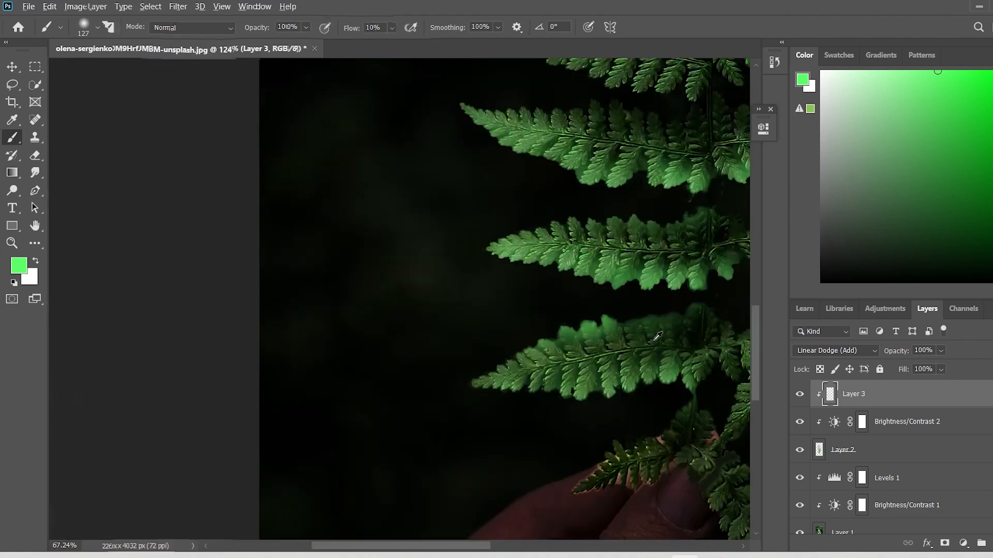
Brush the green glow onto the outer edge of the curled right-hand frond above the hand.
left_click_drag(432, 548, 503, 547)
scroll(478, 349, "up", 6)
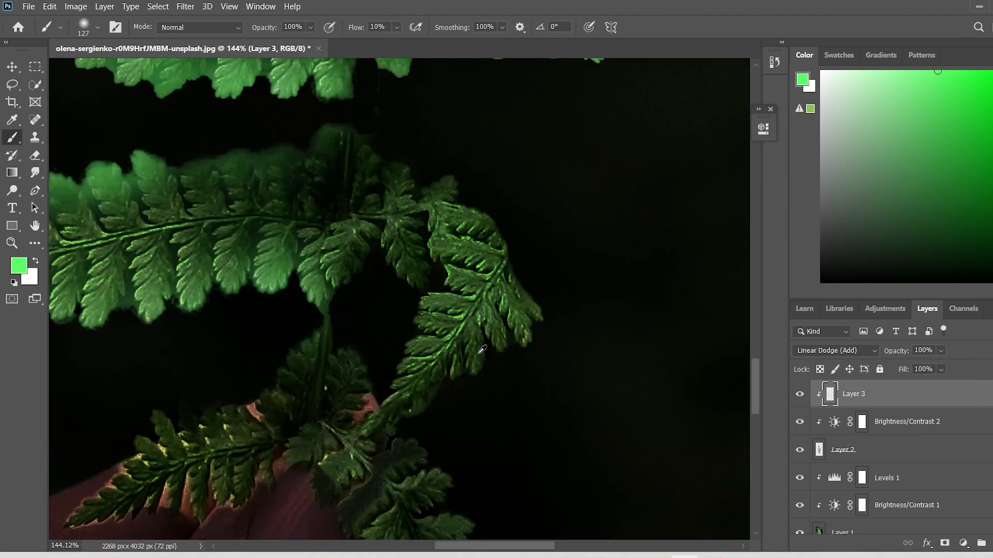
mouse_move(478, 355)
left_mouse_down()
mouse_move(499, 379)
mouse_move(548, 302)
left_mouse_up()
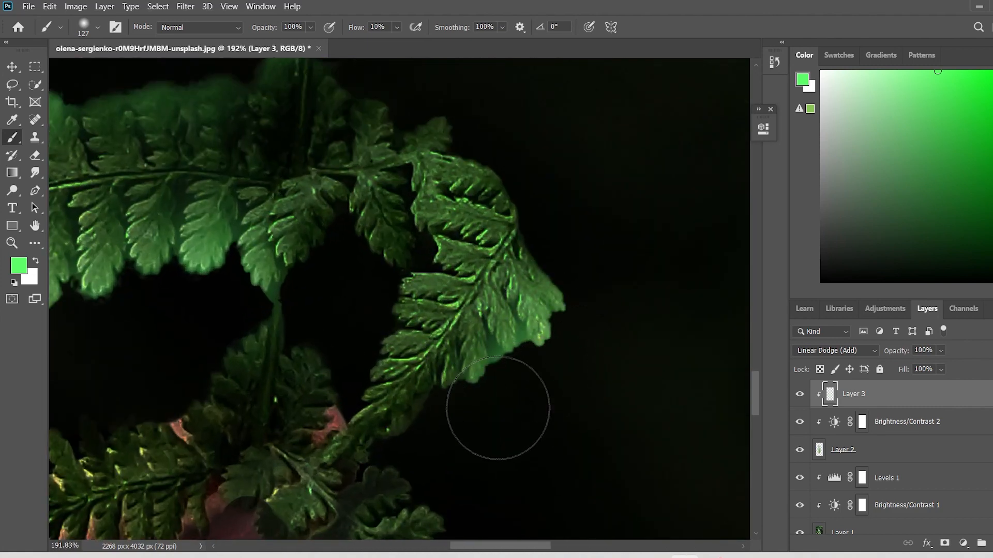
Paint the green glow along both edges of the leaf hanging down beside the thumb.
scroll(504, 400, "down", 6)
scroll(510, 445, "up", 5)
mouse_move(350, 315)
left_mouse_down()
mouse_move(403, 358)
mouse_move(479, 470)
left_mouse_up()
left_click_drag(452, 224, 564, 403)
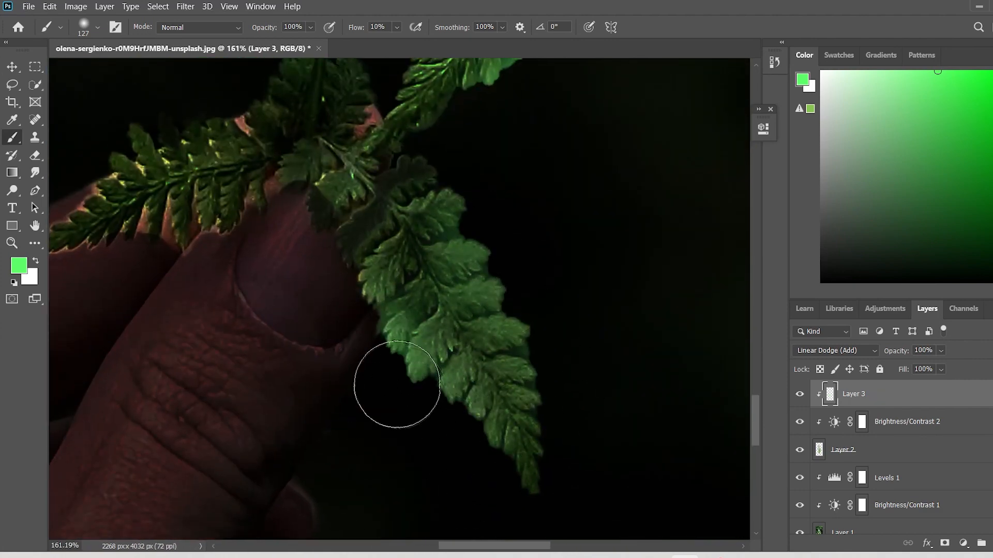
left_click_drag(493, 224, 532, 313)
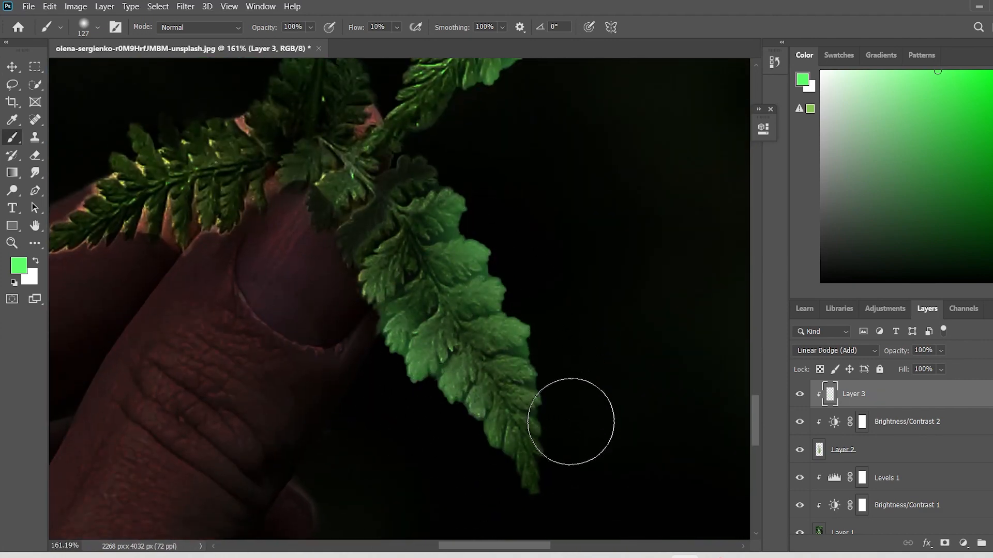
Paint the green glow over the edges of the small leaf lying across the fingers.
scroll(621, 372, "down", 5)
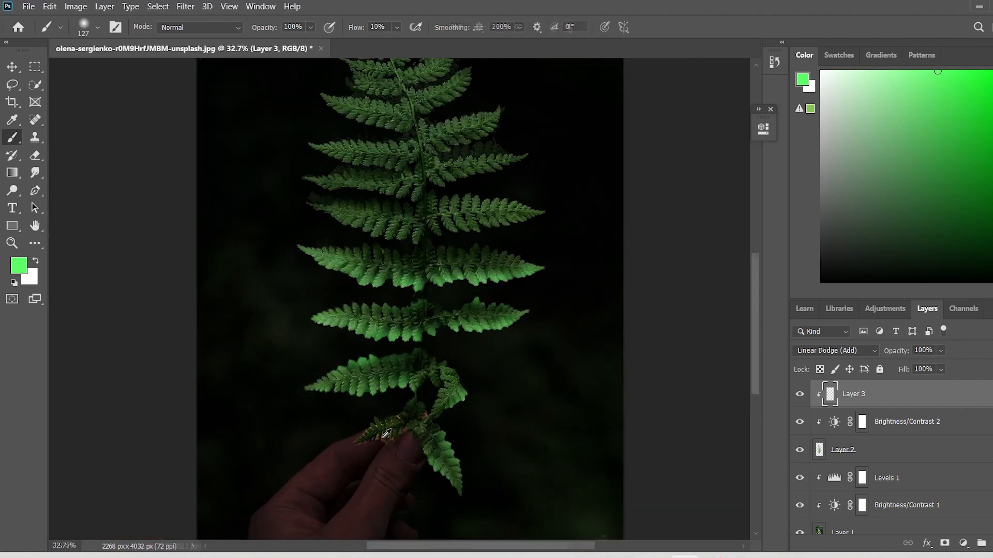
scroll(384, 437, "up", 10)
mouse_move(401, 434)
left_mouse_down()
mouse_move(379, 452)
mouse_move(266, 479)
mouse_move(255, 388)
mouse_move(331, 341)
left_mouse_up()
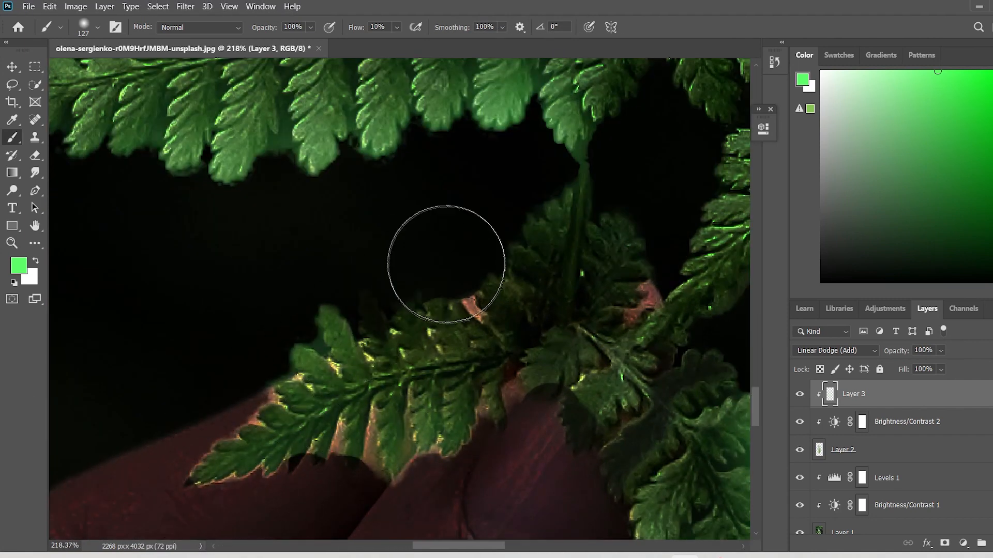
mouse_move(446, 265)
left_mouse_down()
mouse_move(328, 277)
mouse_move(166, 425)
mouse_move(333, 510)
mouse_move(508, 385)
left_mouse_up()
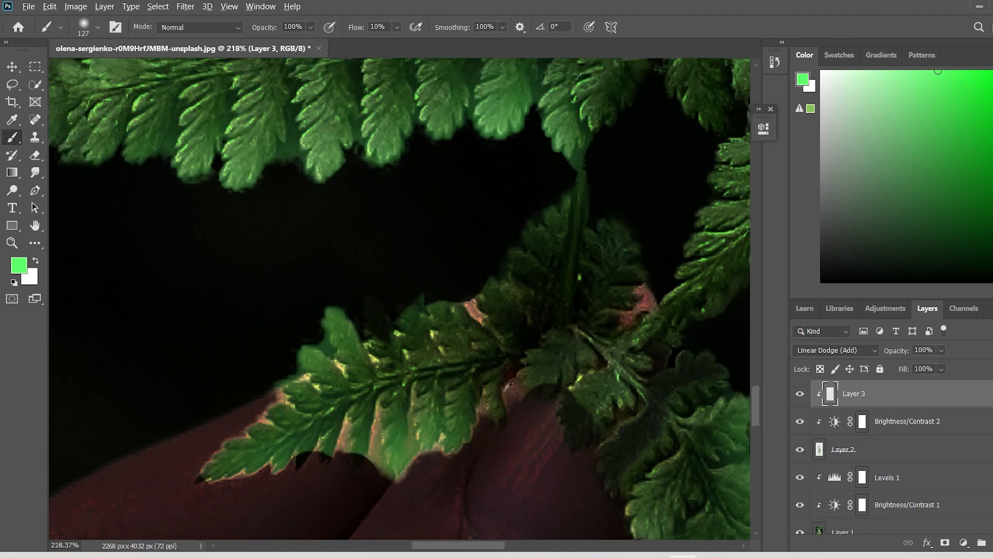
Paint the green glow along the lower edge of the left-hand frond directly above the wide glowing pair.
scroll(509, 385, "down", 5)
scroll(479, 280, "up", 7)
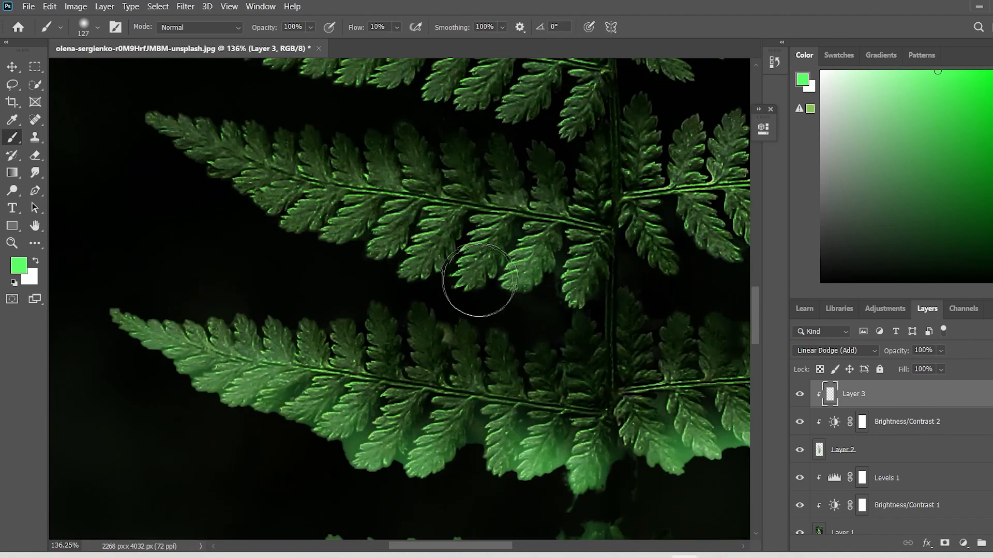
mouse_move(479, 280)
left_mouse_down()
mouse_move(331, 236)
mouse_move(199, 169)
left_mouse_up()
mouse_move(425, 300)
left_mouse_down()
mouse_move(535, 292)
mouse_move(429, 275)
mouse_move(285, 230)
mouse_move(220, 197)
mouse_move(158, 147)
left_mouse_up()
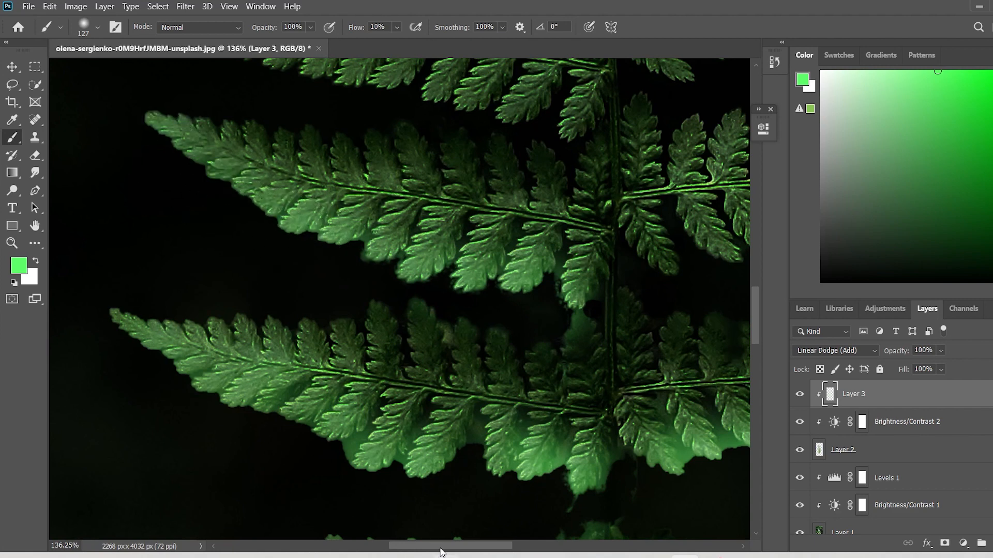
Paint the green glow along the lower edge of the right-hand frond directly above the wide glowing pair.
left_click_drag(440, 547, 494, 547)
mouse_move(354, 277)
left_mouse_down()
mouse_move(433, 244)
mouse_move(709, 198)
mouse_move(699, 236)
left_mouse_up()
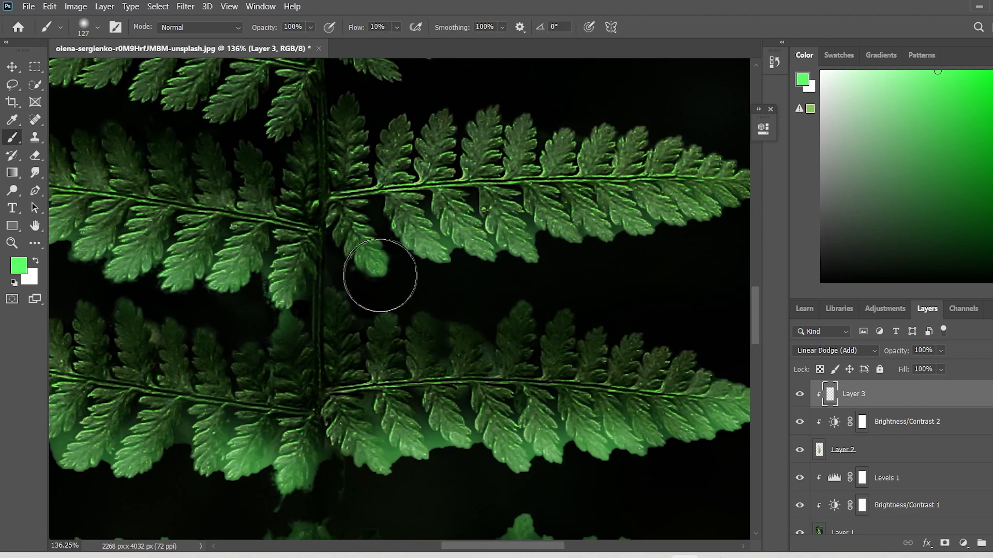
left_click_drag(380, 275, 375, 276)
scroll(374, 277, "down", 10)
scroll(250, 262, "up", 11)
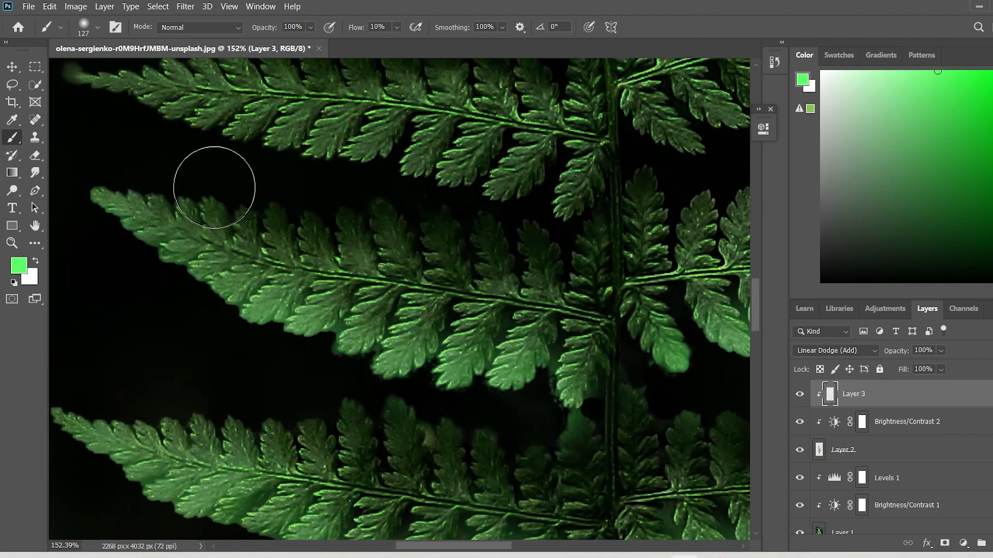
Paint the green glow along the upper edges of the left-hand and right-hand fronds directly above the wide glowing pair.
mouse_move(214, 187)
left_mouse_down()
mouse_move(343, 216)
mouse_move(584, 235)
left_mouse_up()
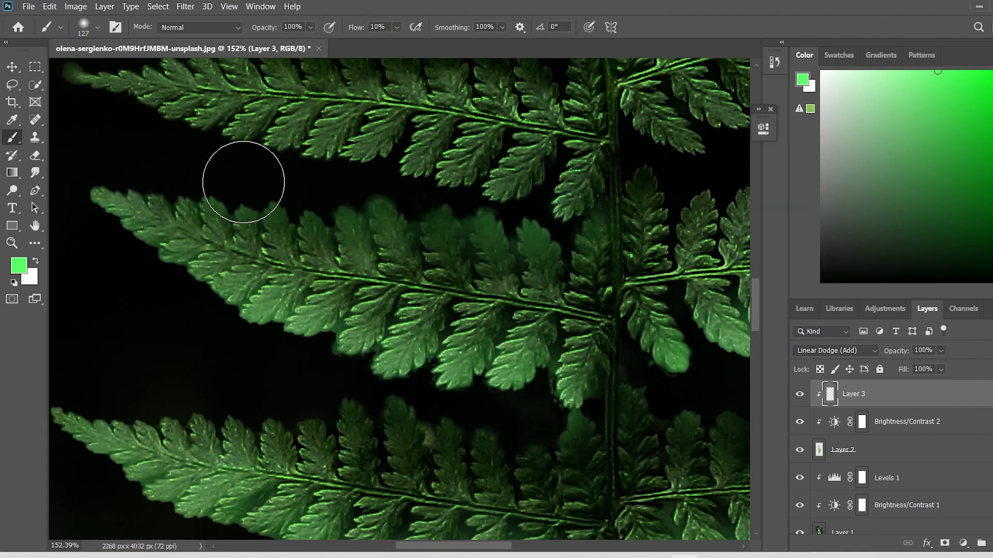
left_click_drag(243, 182, 325, 192)
scroll(176, 171, "down", 10)
scroll(551, 136, "up", 11)
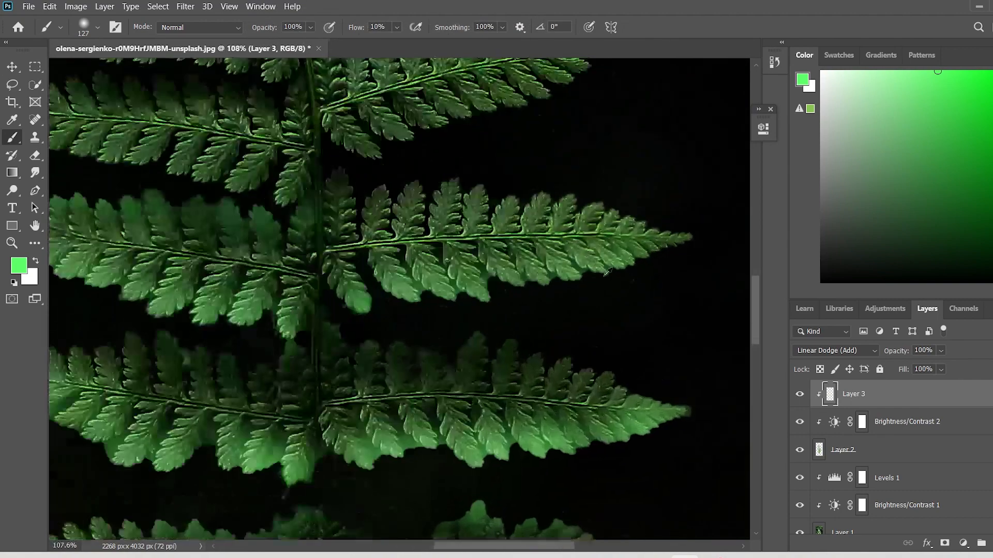
mouse_move(586, 142)
left_mouse_down()
mouse_move(356, 111)
mouse_move(309, 115)
mouse_move(399, 121)
left_mouse_up()
scroll(626, 144, "down", 10)
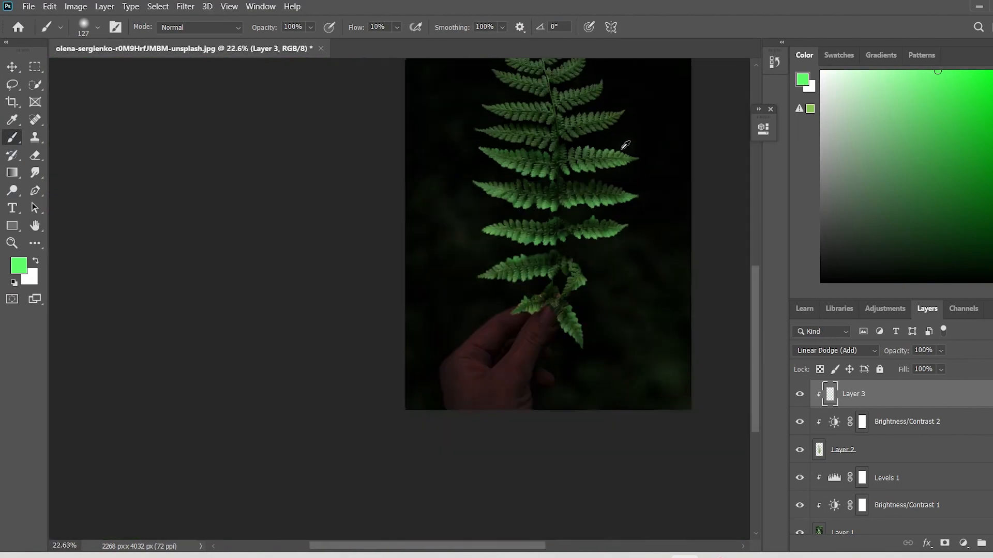
Set the brush size to 81 and paint the glow along the lower edge and tip of the second left-hand frond above the wide pair.
scroll(553, 321, "up", 10)
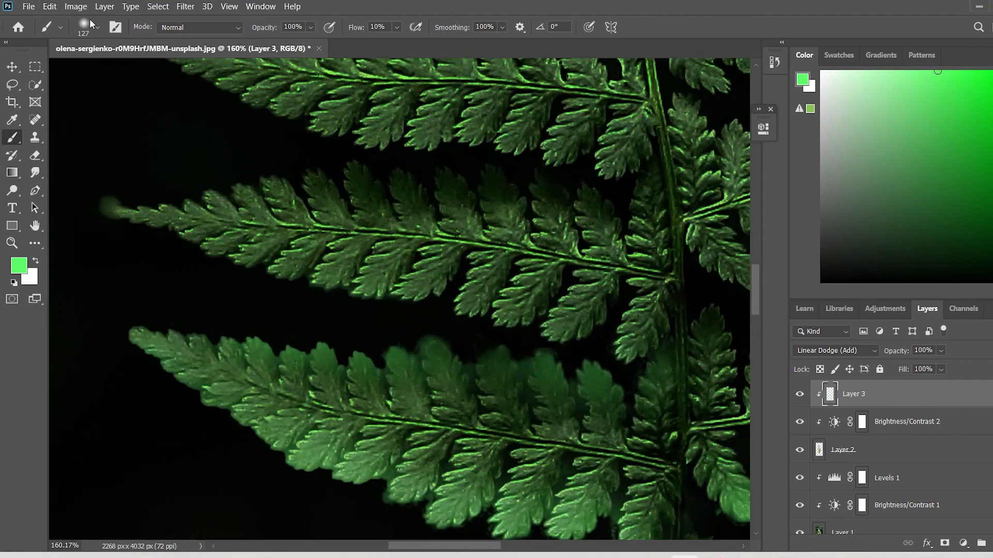
left_click(89, 22)
left_click_drag(124, 71, 120, 73)
mouse_move(561, 329)
left_mouse_down()
mouse_move(347, 262)
mouse_move(264, 270)
mouse_move(580, 323)
mouse_move(641, 323)
left_mouse_up()
left_click_drag(389, 295, 285, 270)
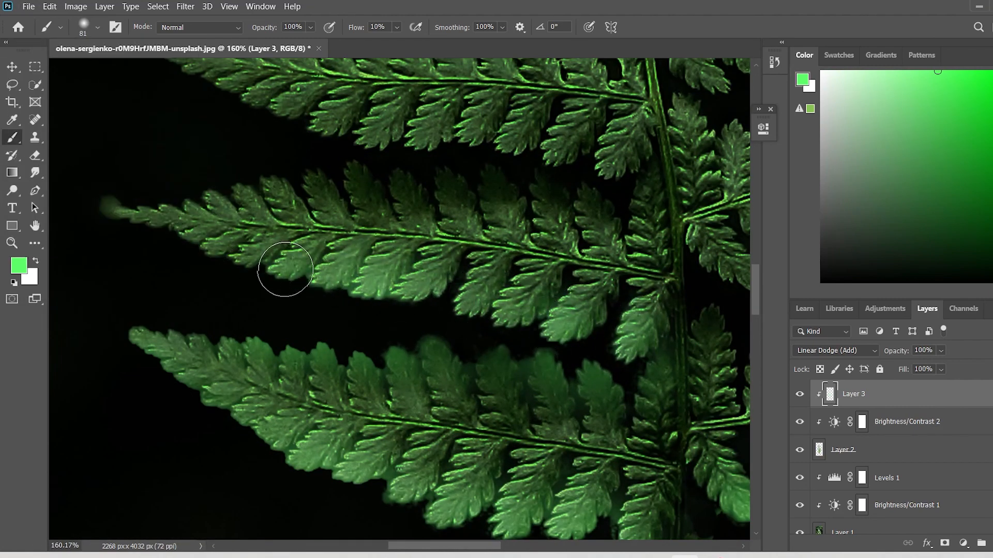
left_click_drag(475, 303, 590, 328)
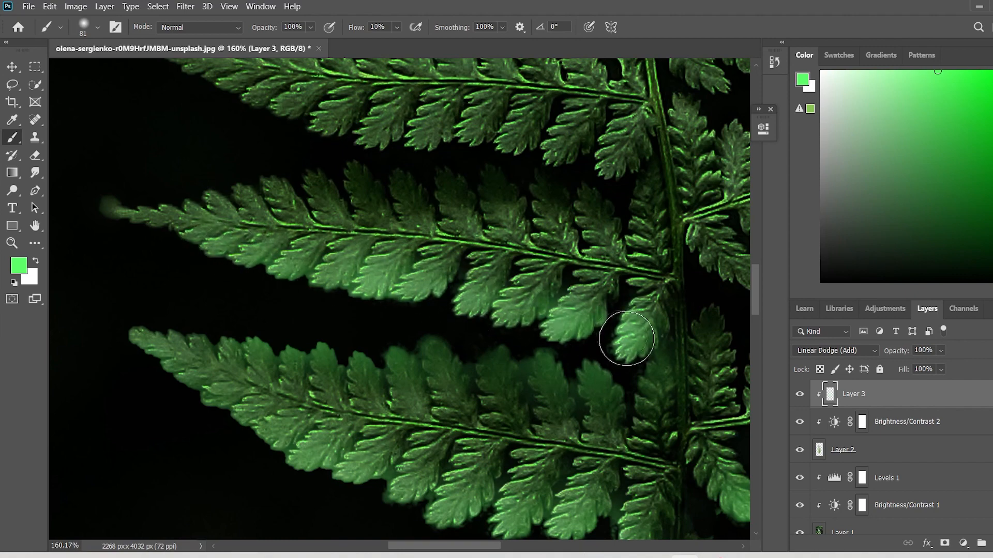
left_click_drag(165, 213, 125, 208)
Paint the green glow along the lower and upper edges of the second right-hand frond above the wide pair.
scroll(316, 235, "down", 8)
scroll(465, 249, "up", 7)
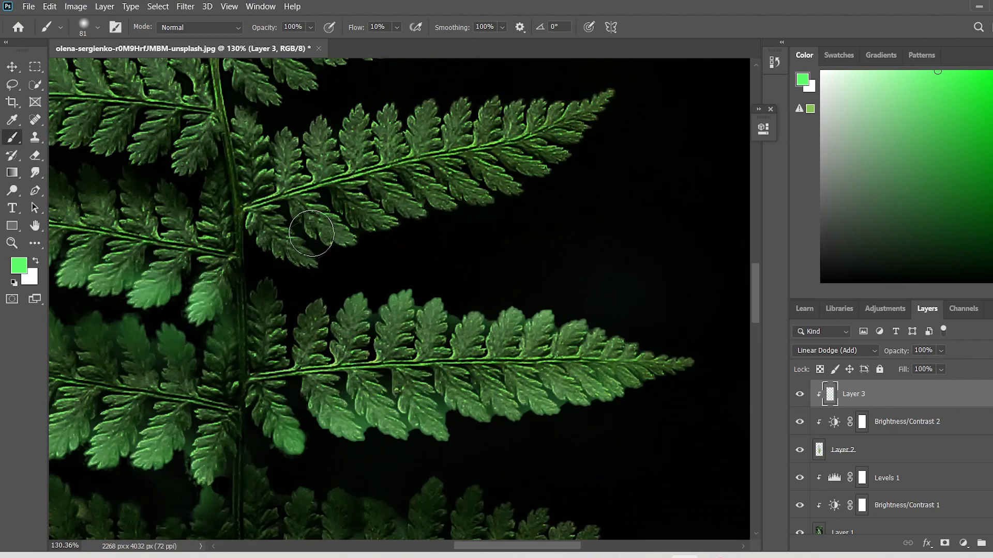
mouse_move(267, 243)
left_mouse_down()
mouse_move(463, 188)
mouse_move(513, 184)
left_mouse_up()
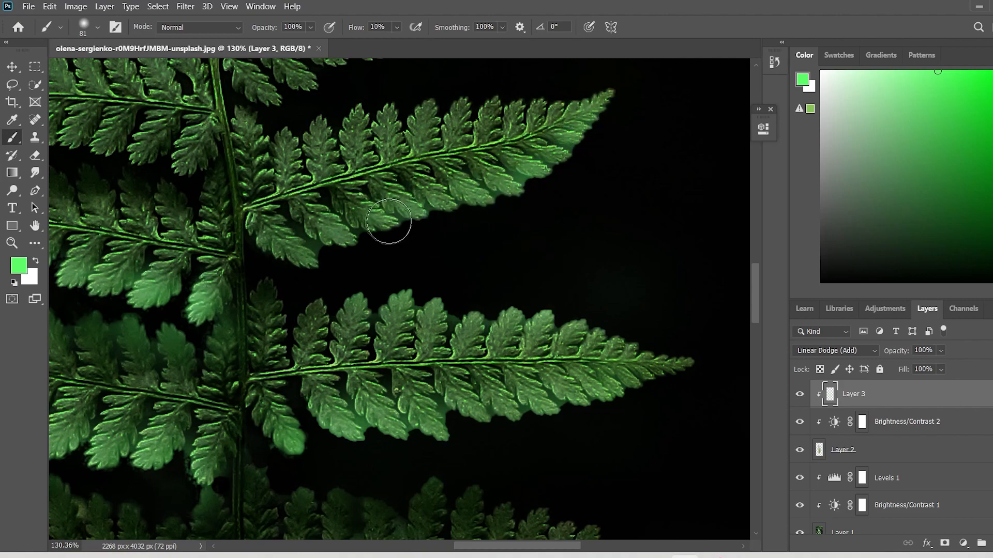
scroll(309, 256, "down", 7)
scroll(598, 230, "up", 8)
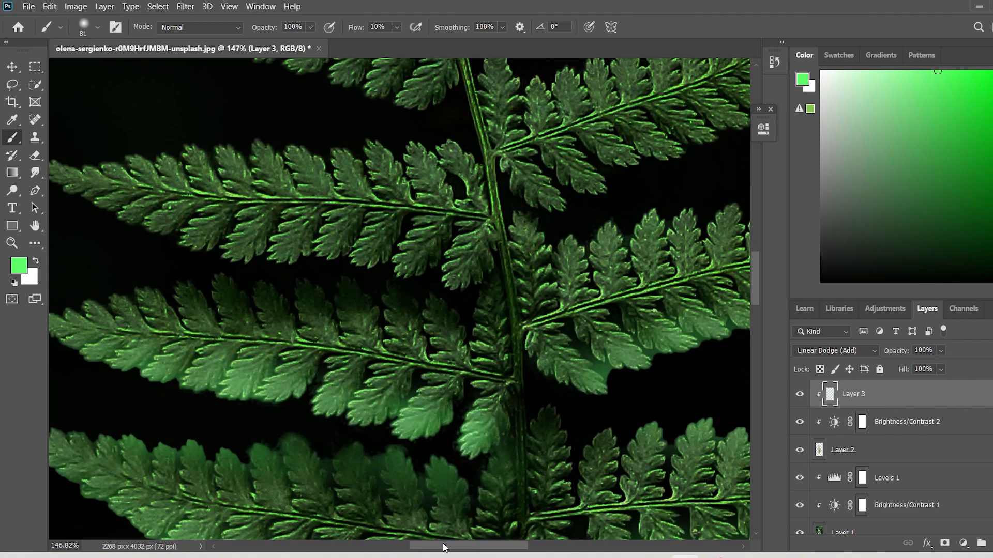
left_click_drag(443, 547, 478, 547)
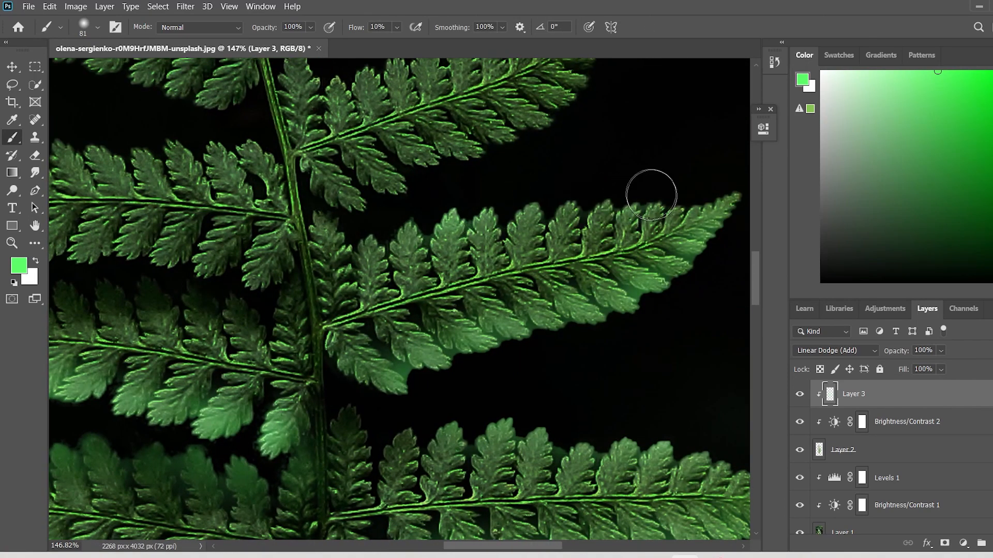
scroll(367, 229, "down", 6)
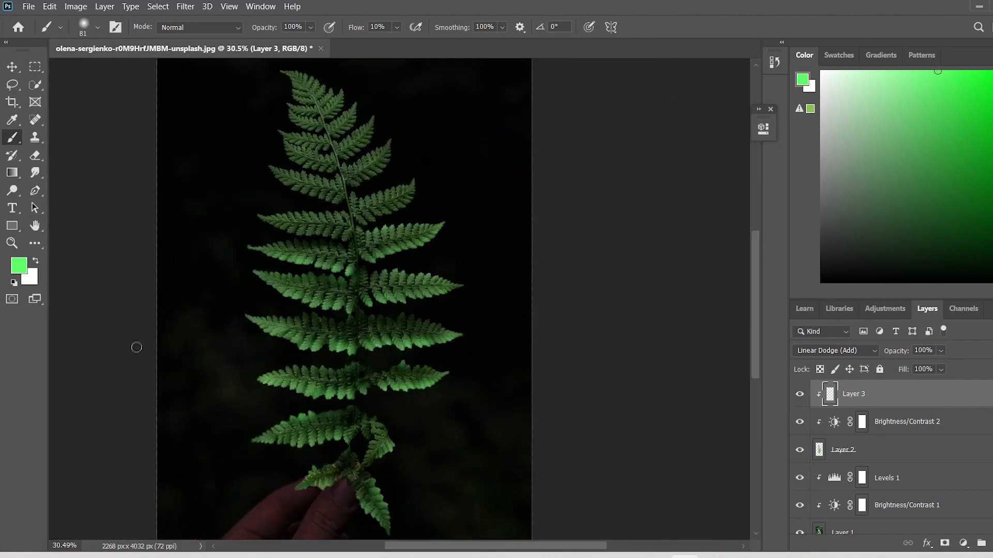
Paint the green glow along the upper edge of the second left-hand frond above the wide pair.
scroll(135, 345, "up", 8)
mouse_move(237, 171)
left_mouse_down()
mouse_move(366, 171)
mouse_move(420, 184)
left_mouse_up()
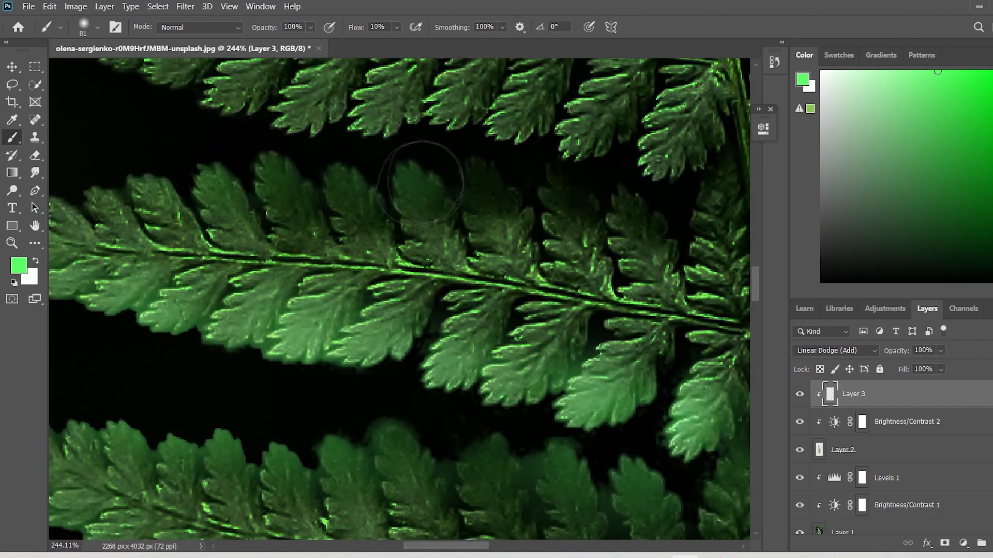
left_click_drag(103, 166, 161, 163)
left_click_drag(233, 151, 344, 159)
scroll(114, 183, "down", 8)
Paint the green glow along the lower edge of the third left-hand frond above the wide pair.
scroll(114, 183, "down", 2)
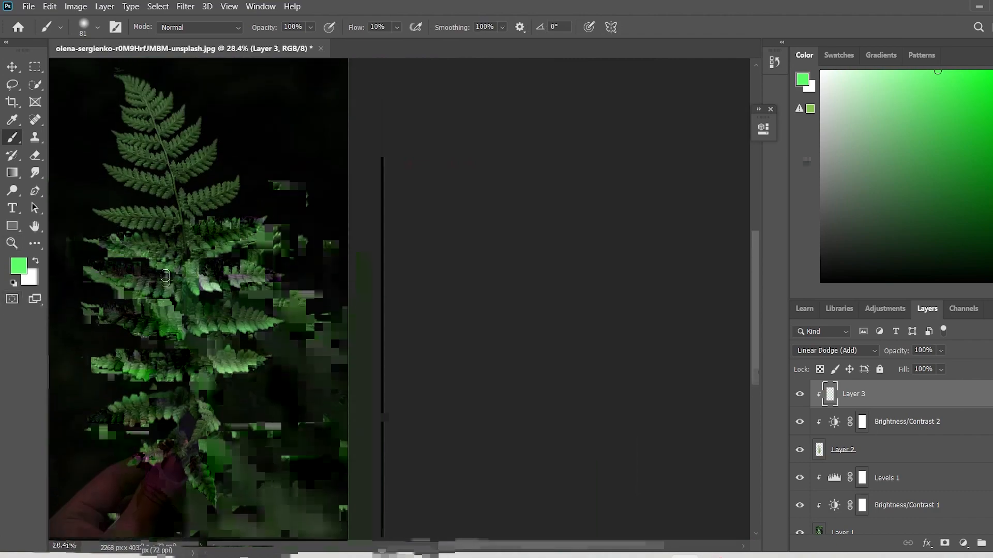
scroll(146, 255, "up", 7)
scroll(141, 316, "down", 7)
scroll(282, 320, "up", 10)
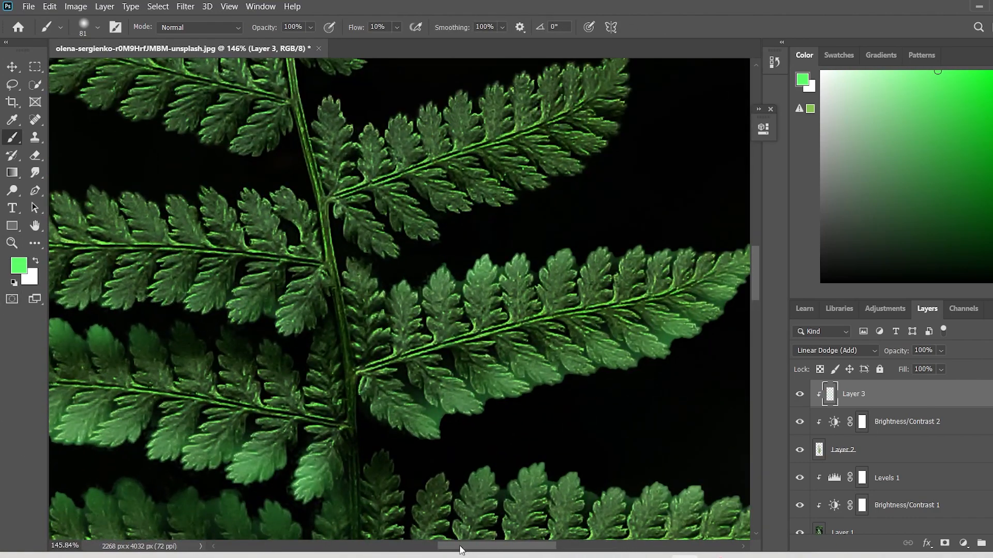
left_click_drag(459, 549, 410, 549)
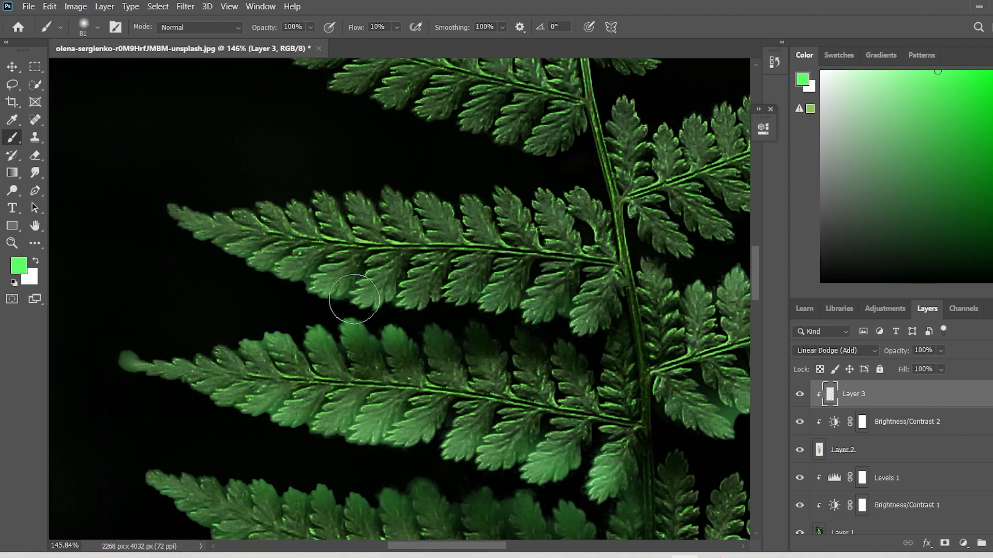
scroll(593, 314, "down", 9)
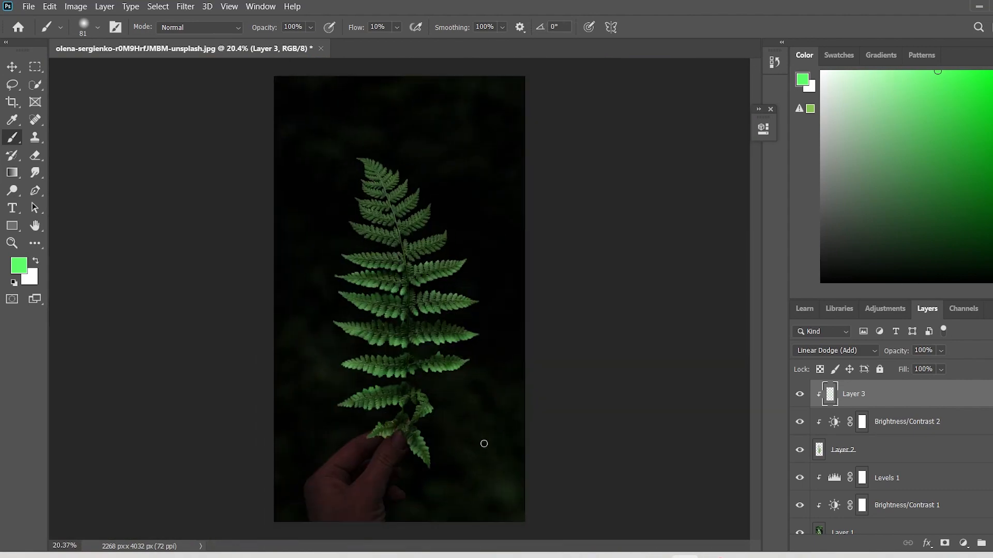
Paint the green glow along the lower edge of the third right-hand frond above the wide pair.
scroll(427, 247, "up", 4)
scroll(427, 246, "up", 2)
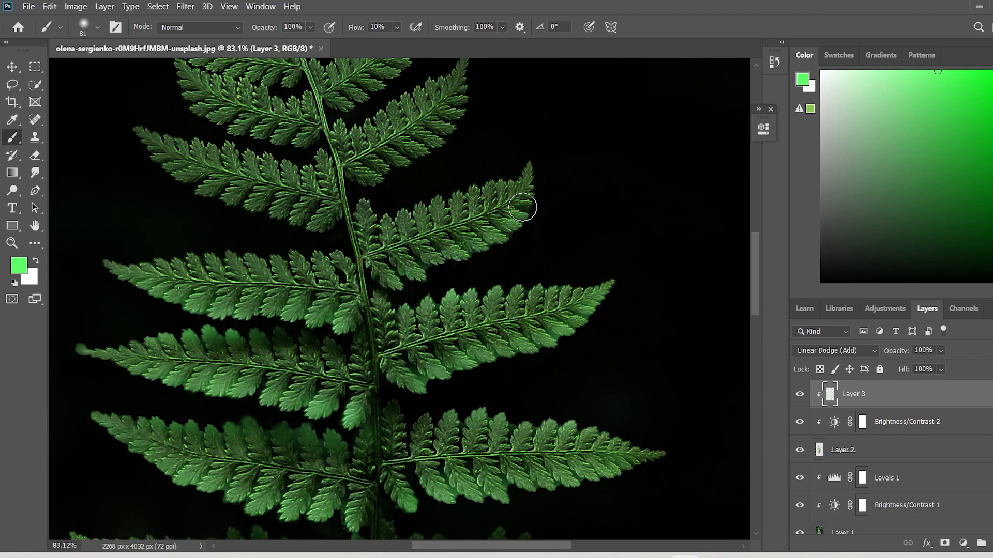
scroll(110, 328, "down", 4)
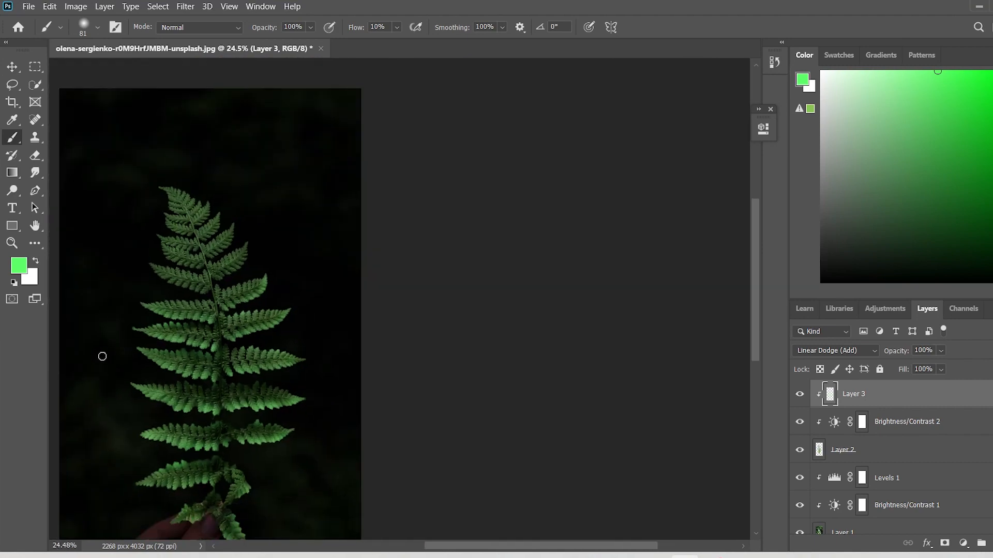
Paint the green glow along the lower edge of the fourth left-hand frond, out to its tip.
scroll(191, 350, "up", 7)
left_click_drag(429, 353, 364, 343)
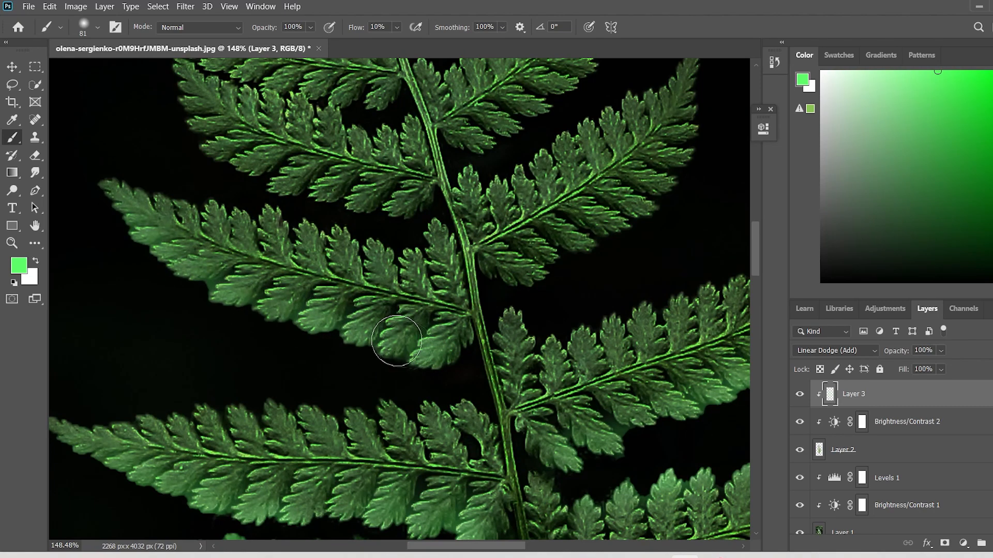
left_click_drag(397, 341, 438, 355)
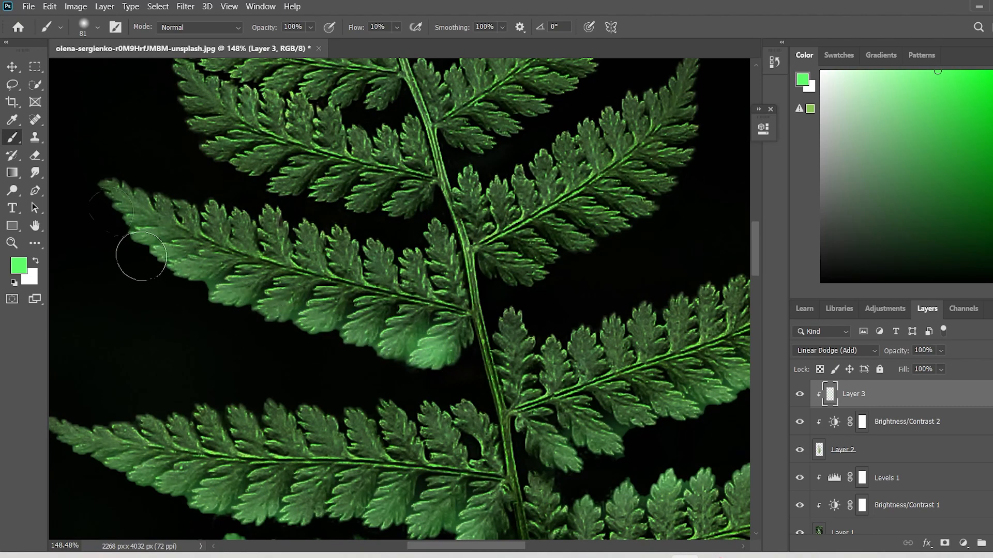
scroll(141, 256, "down", 4)
Paint the green glow along the lower edge of the fourth right-hand frond, up to its tip.
scroll(629, 365, "up", 6)
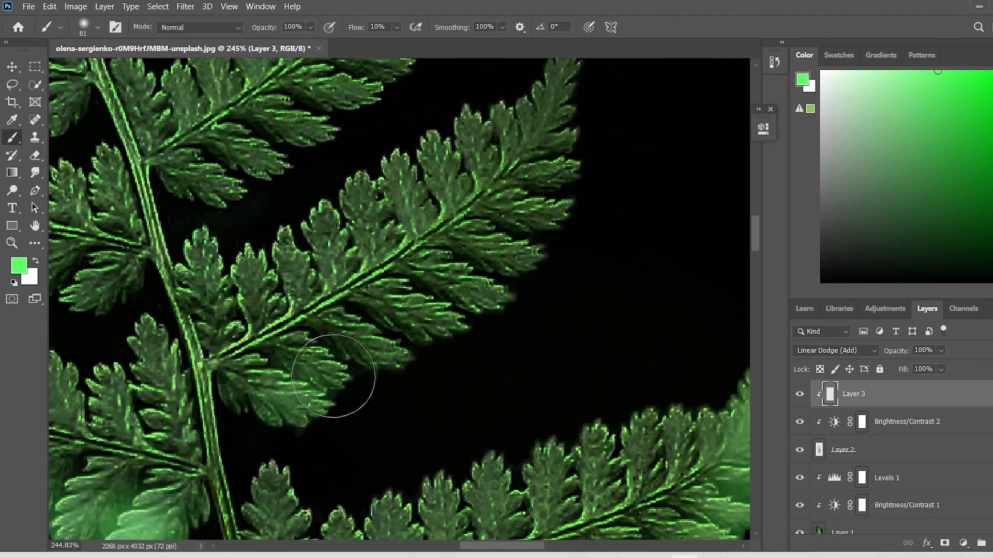
mouse_move(334, 375)
left_mouse_down()
mouse_move(476, 310)
mouse_move(572, 195)
mouse_move(587, 89)
left_mouse_up()
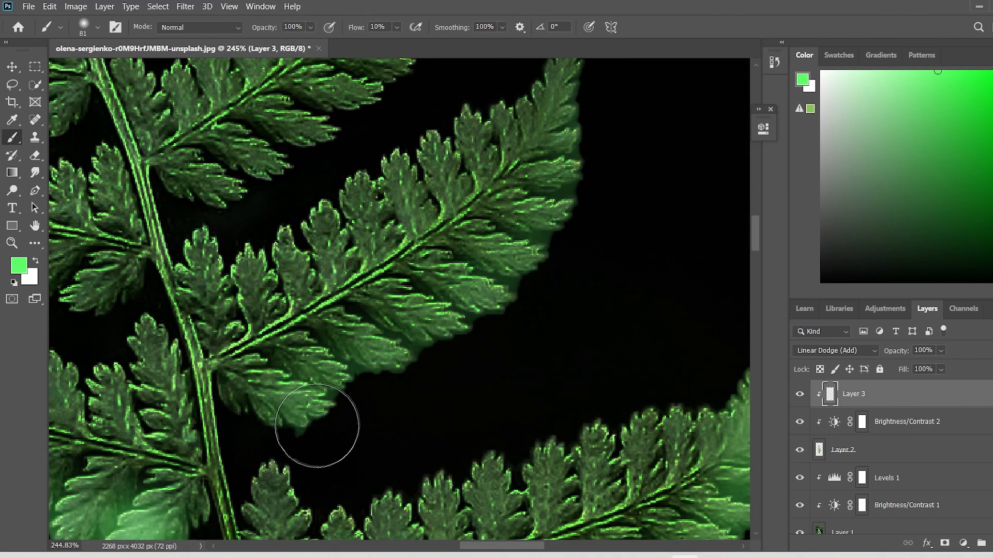
mouse_move(317, 426)
left_mouse_down()
mouse_move(430, 350)
mouse_move(532, 257)
mouse_move(581, 120)
left_mouse_up()
scroll(219, 468, "down", 8)
Paint the green glow along the lower edges of the fifth left-hand and right-hand fronds above the wide pair.
left_click_drag(494, 546, 418, 546)
scroll(468, 428, "up", 5)
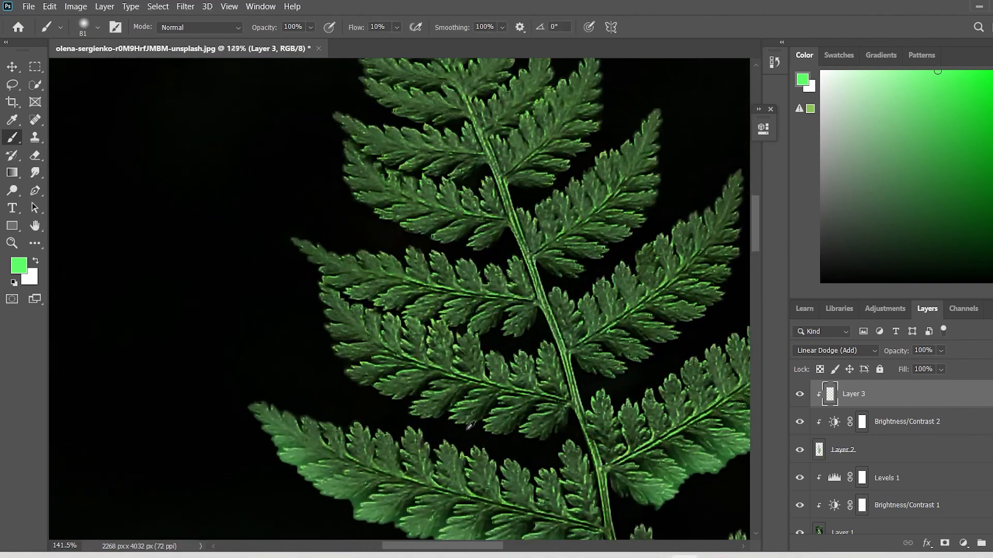
scroll(470, 425, "up", 4)
mouse_move(571, 450)
left_mouse_down()
mouse_move(565, 433)
mouse_move(437, 421)
mouse_move(328, 388)
mouse_move(267, 310)
mouse_move(246, 251)
mouse_move(230, 288)
mouse_move(321, 388)
mouse_move(538, 449)
mouse_move(600, 440)
left_mouse_up()
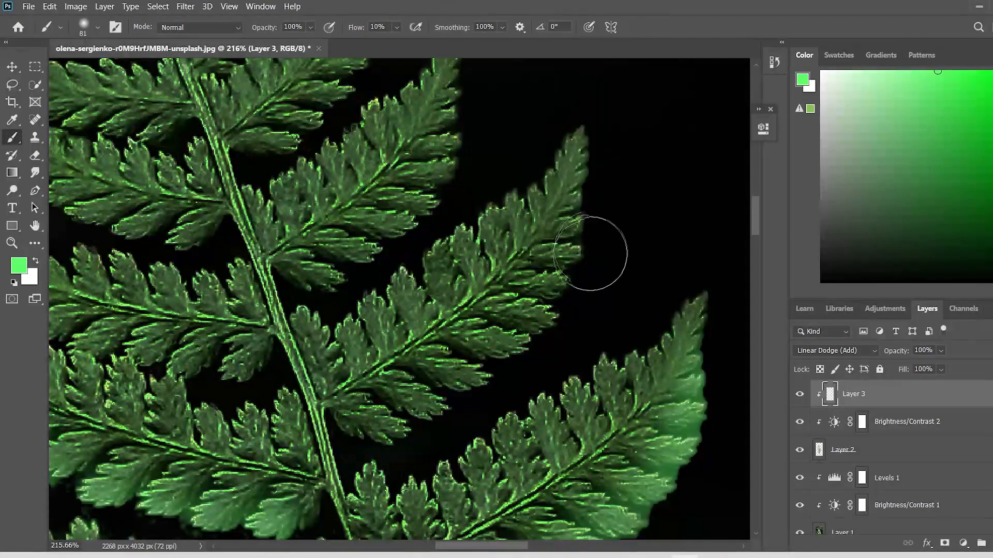
mouse_move(590, 253)
left_mouse_down()
mouse_move(545, 332)
mouse_move(405, 437)
mouse_move(488, 386)
mouse_move(576, 288)
mouse_move(421, 409)
left_mouse_up()
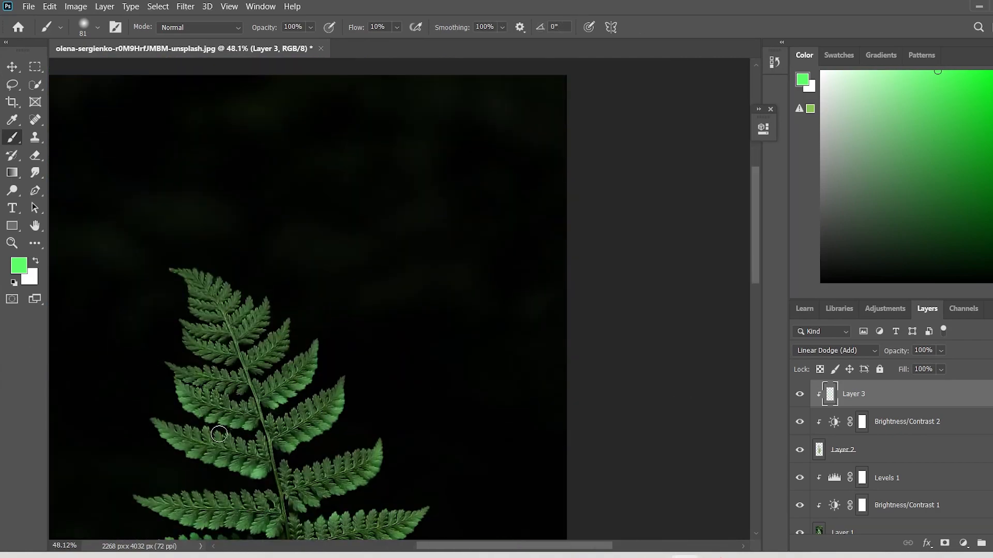
Paint a strong green glow over the tip and lower edge of the sixth right-hand frond above the wide pair.
scroll(214, 308, "up", 16)
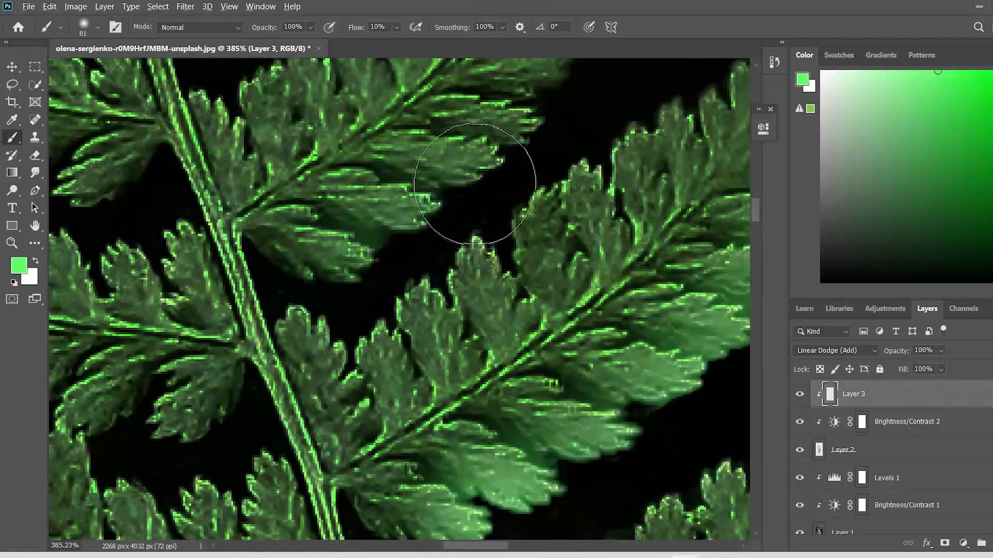
scroll(478, 180, "down", 2)
scroll(479, 180, "down", 3)
mouse_move(479, 180)
left_mouse_down()
mouse_move(530, 124)
mouse_move(459, 160)
mouse_move(513, 153)
mouse_move(492, 215)
mouse_move(502, 181)
mouse_move(435, 172)
mouse_move(503, 194)
mouse_move(501, 216)
left_mouse_up()
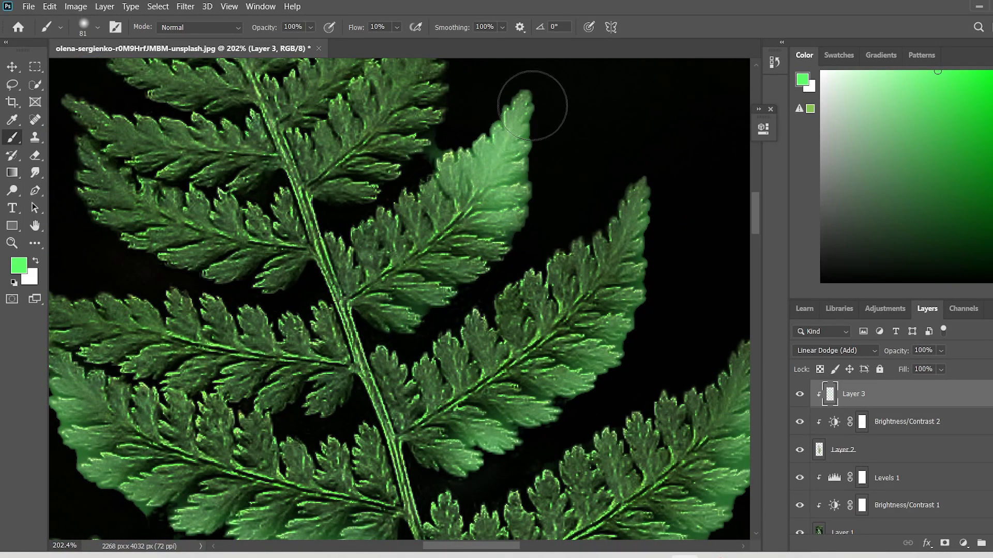
scroll(140, 314, "down", 8)
scroll(475, 318, "up", 8)
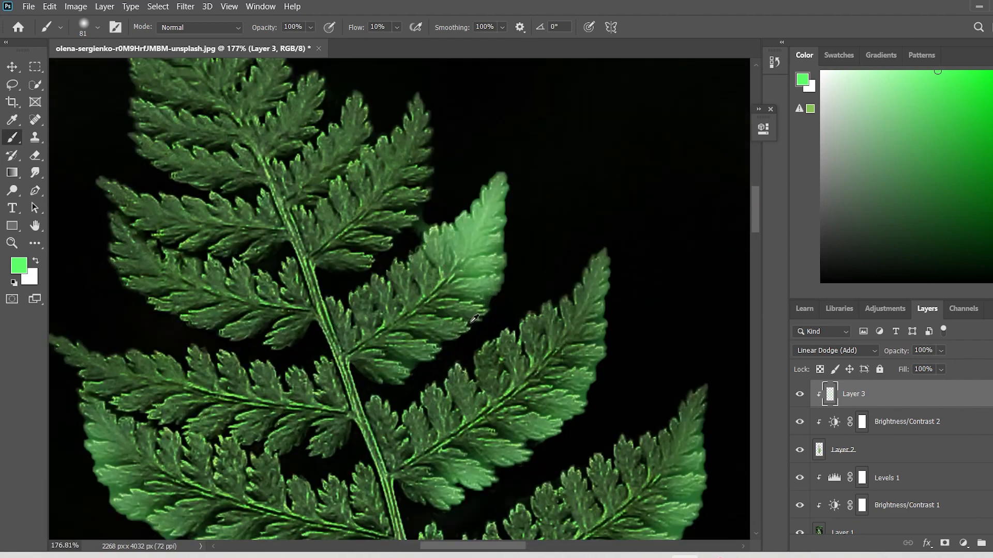
left_click_drag(465, 314, 448, 331)
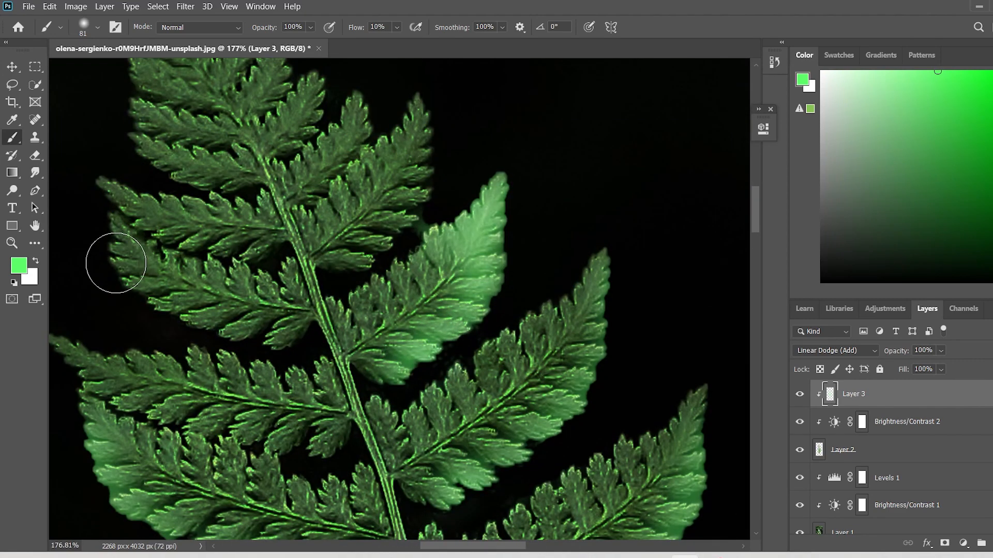
Paint the glow over the outer end of the seventh left-hand frond, reducing the brush size to 29 for its lower leaflets.
left_click_drag(116, 263, 124, 269)
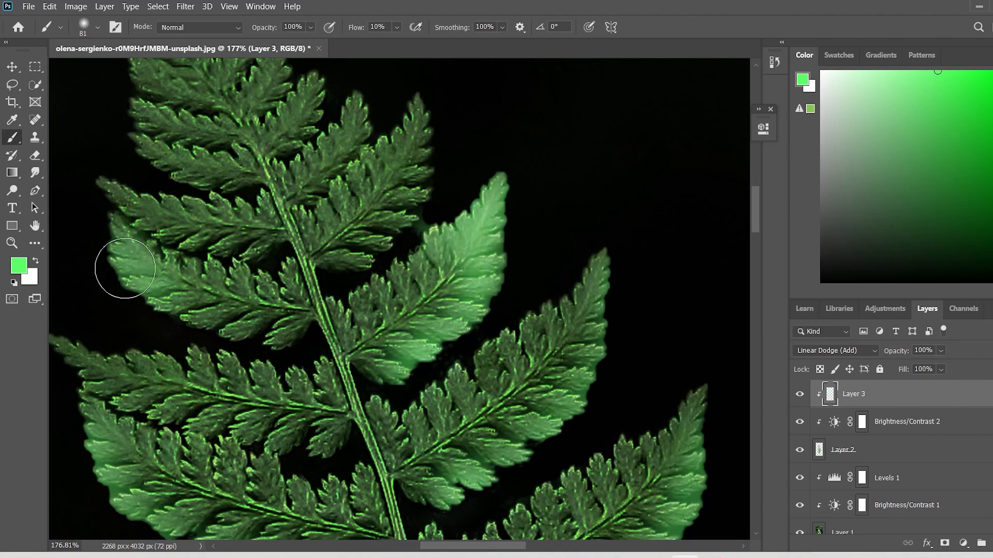
left_click(84, 30)
left_click_drag(109, 72, 84, 75)
left_click_drag(180, 321, 202, 325)
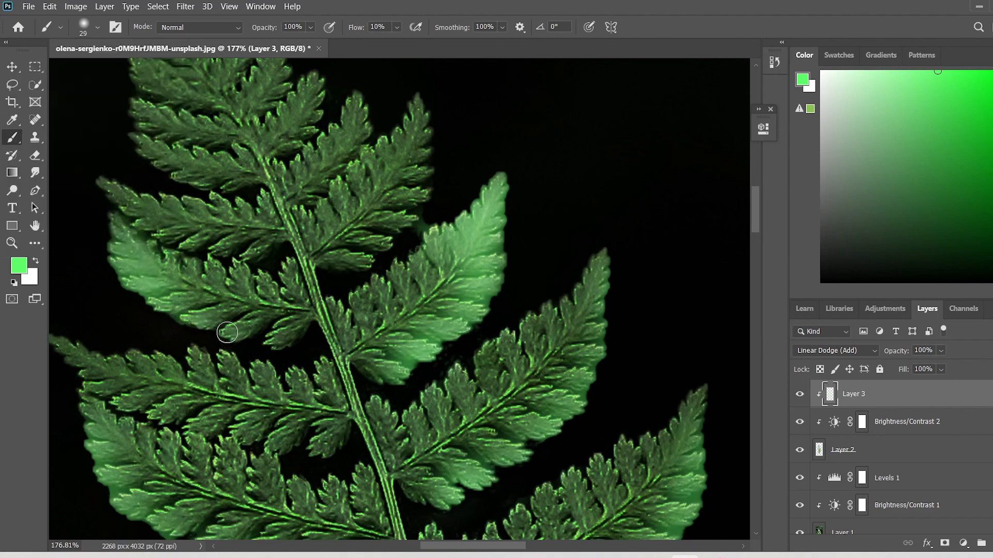
scroll(273, 344, "down", 10)
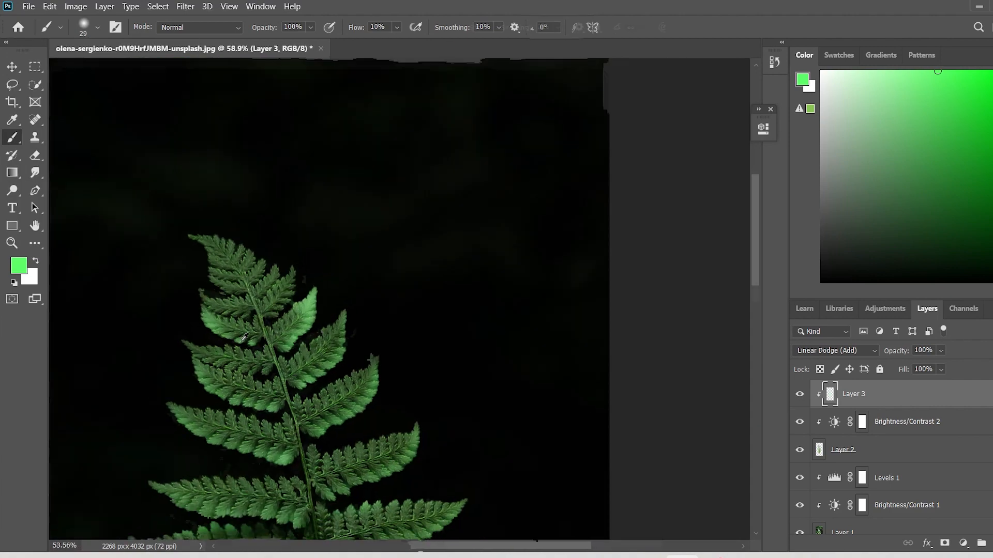
Set the brush flow to 20% and paint the green glow over the edges of the small fronds at the fern's top.
scroll(251, 310, "up", 10)
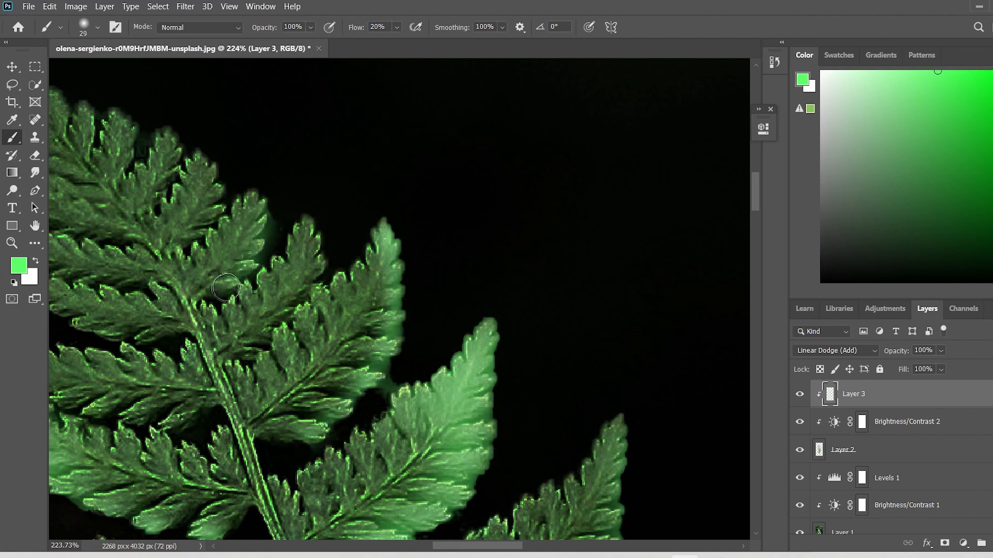
scroll(167, 142, "up", 2)
scroll(353, 150, "left", 5)
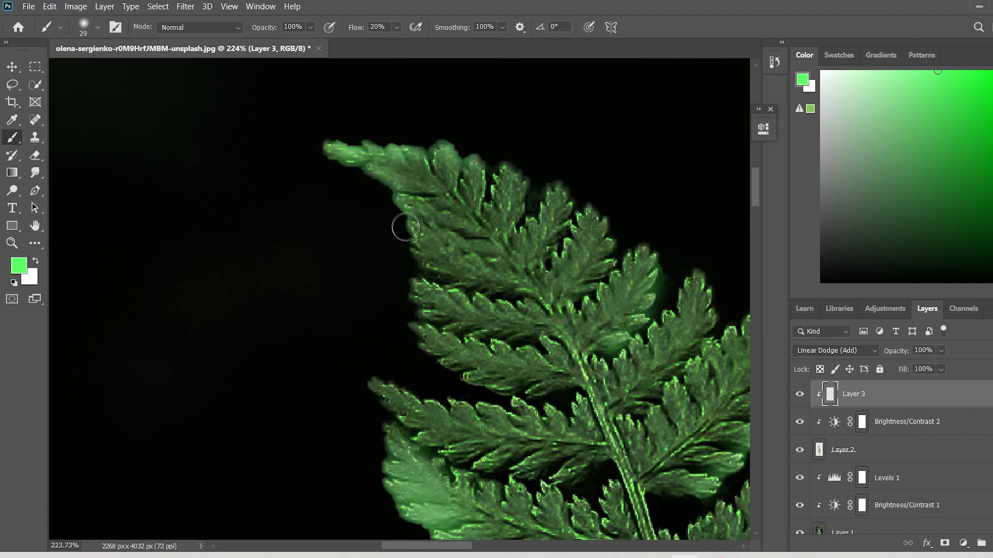
scroll(417, 276, "down", 8)
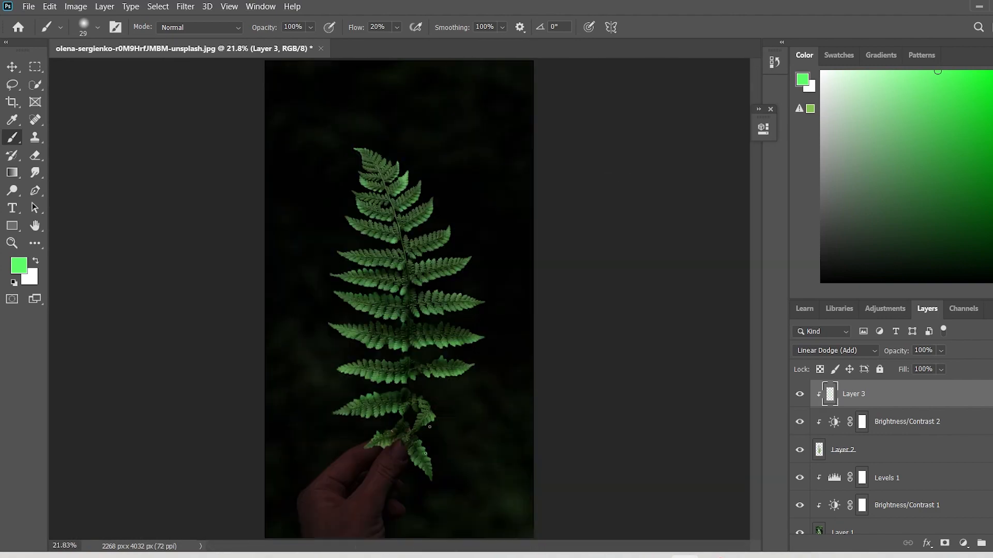
Set the brush to 81 px with 30% flow and paint the green glow along the lower edge of the first left-hand frond above the wide pair.
scroll(394, 298, "up", 4)
scroll(394, 299, "up", 2)
left_click(97, 27)
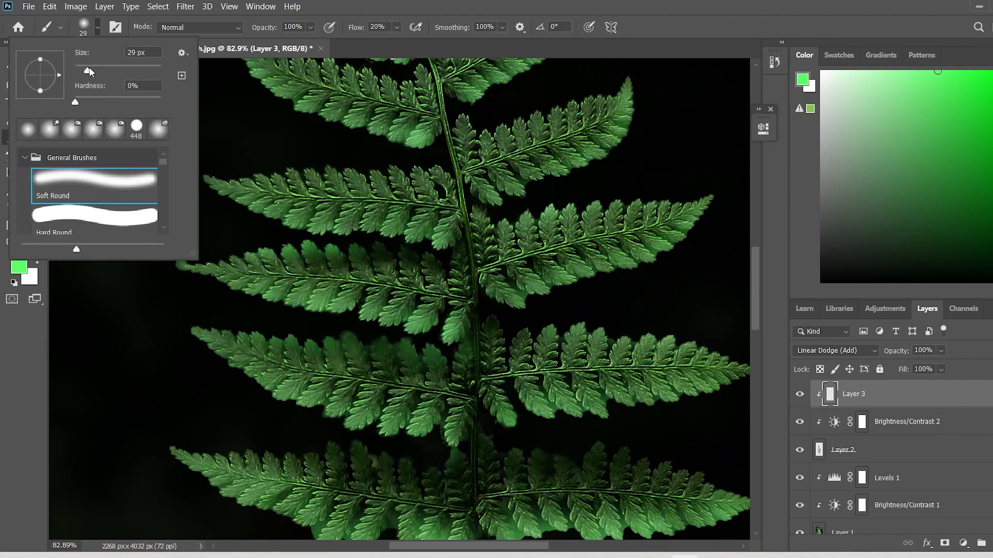
left_click_drag(430, 426, 425, 431)
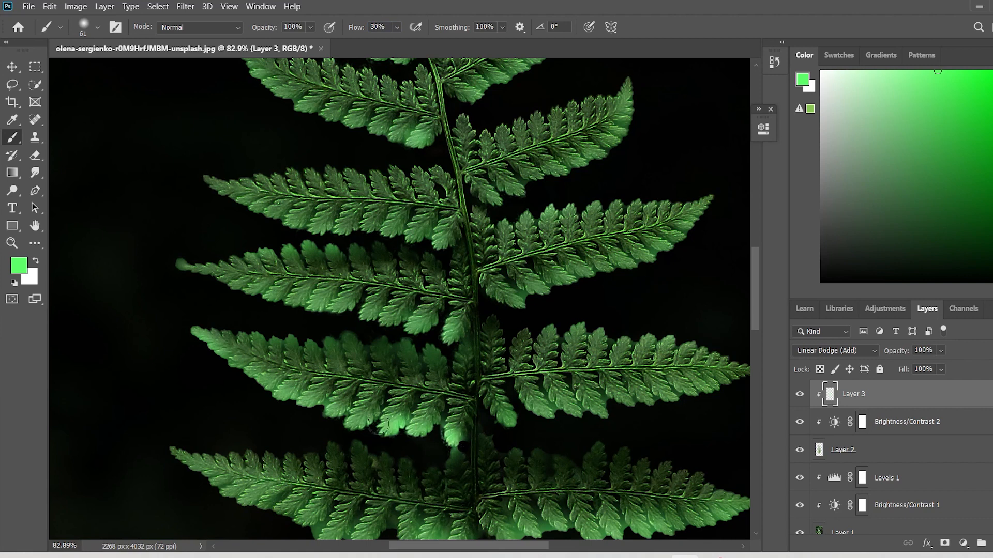
left_click(98, 24)
left_click_drag(107, 72, 110, 75)
mouse_move(447, 433)
left_mouse_down()
mouse_move(364, 427)
mouse_move(220, 356)
mouse_move(183, 323)
left_mouse_up()
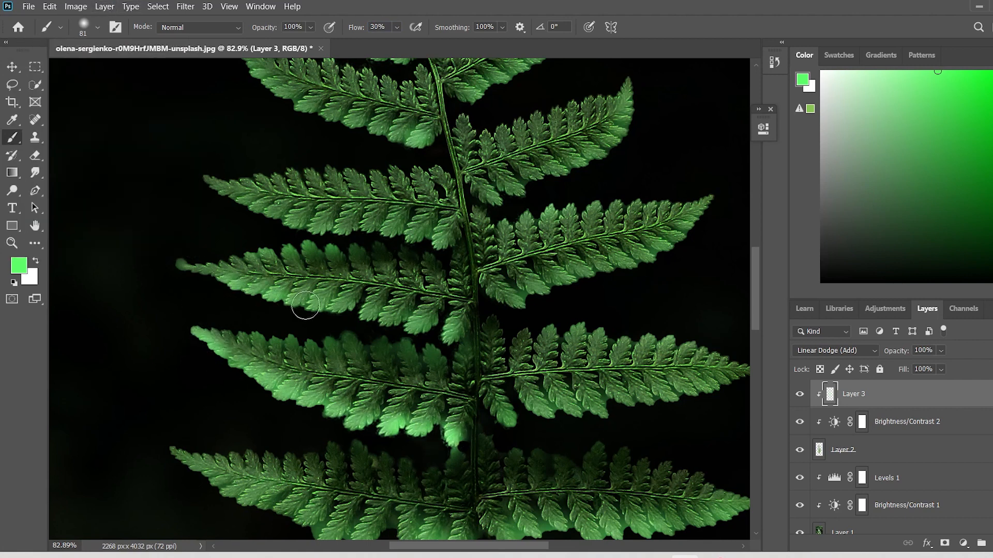
Paint the glow along the lower edges of the fronds from the second pair above the wide pair down to the wide pair itself.
left_click_drag(385, 323, 458, 339)
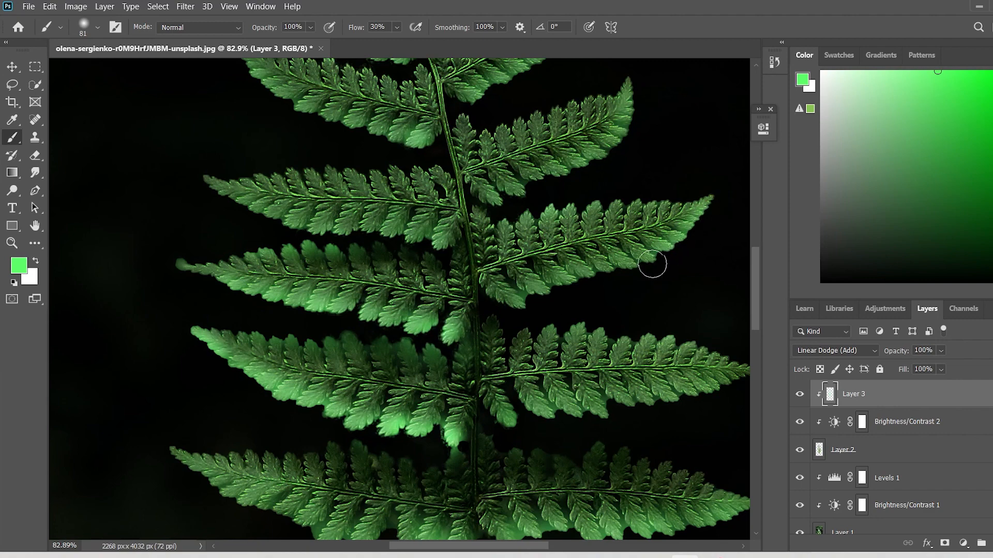
left_click_drag(548, 290, 647, 274)
scroll(656, 303, "down", 3)
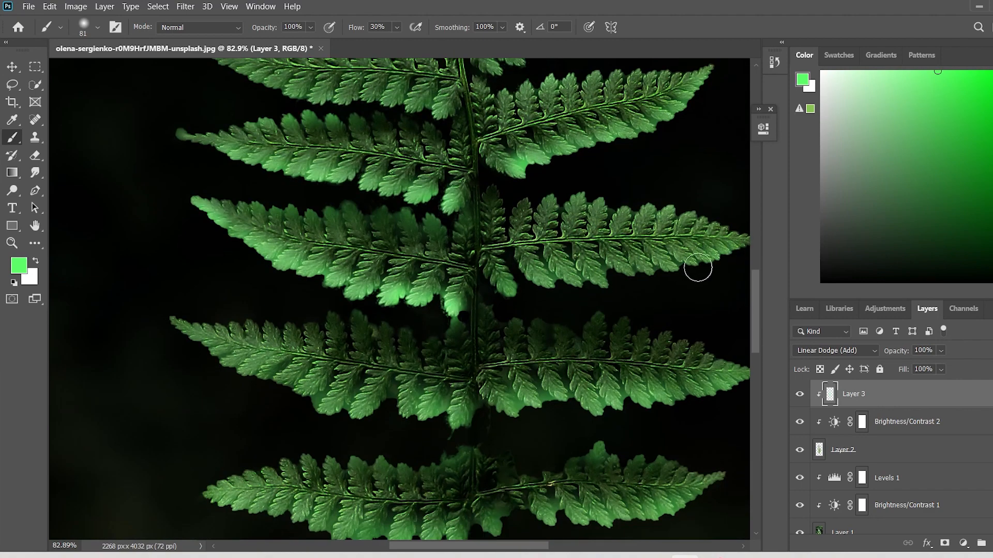
scroll(218, 314, "down", 1)
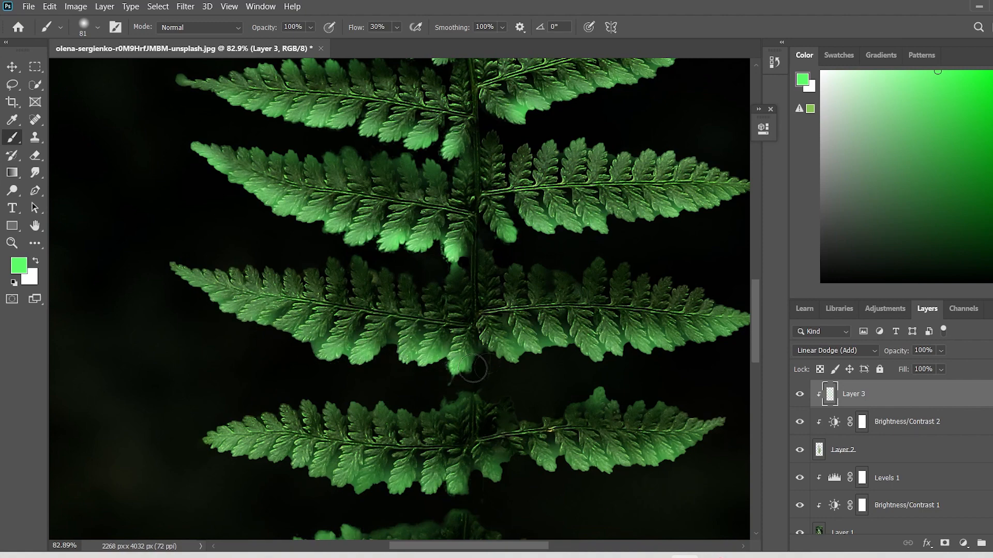
left_click_drag(613, 353, 717, 336)
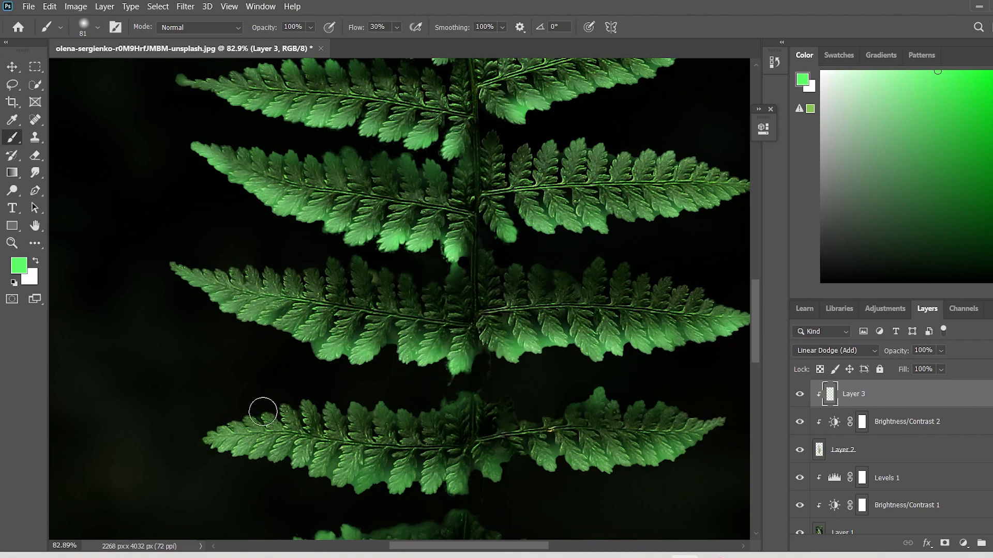
Paint the glow along the lower edges of the pair below the wide pair and of the lowest long left-hand frond.
scroll(263, 412, "down", 8)
scroll(378, 437, "up", 8)
left_click_drag(371, 292, 372, 288)
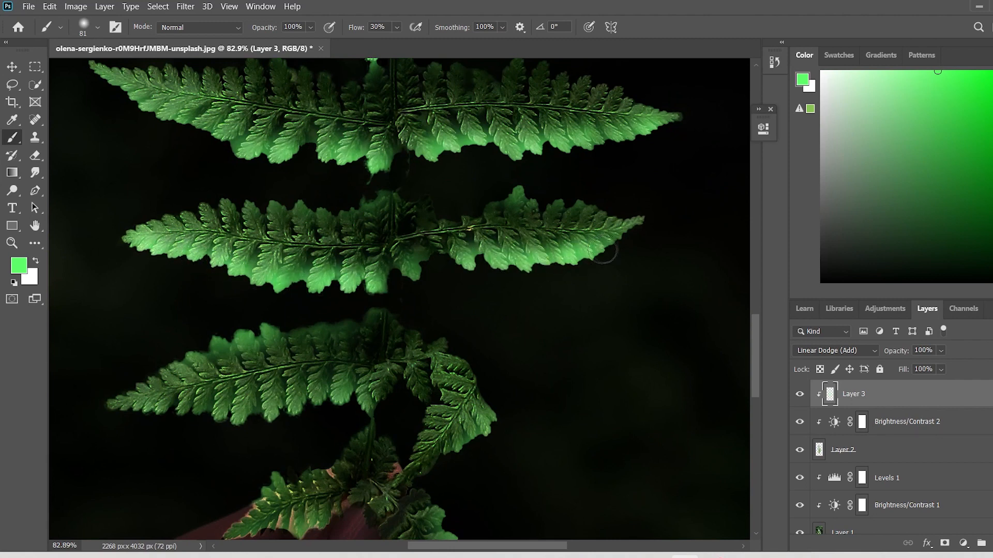
scroll(339, 359, "down", 2)
mouse_move(339, 356)
left_mouse_down()
mouse_move(327, 325)
mouse_move(258, 347)
left_mouse_up()
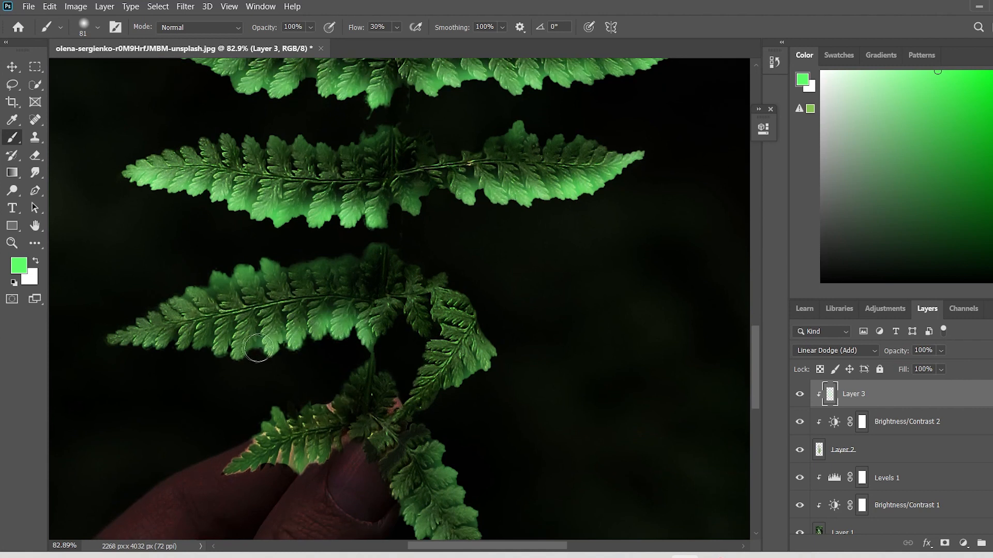
left_click_drag(197, 350, 165, 341)
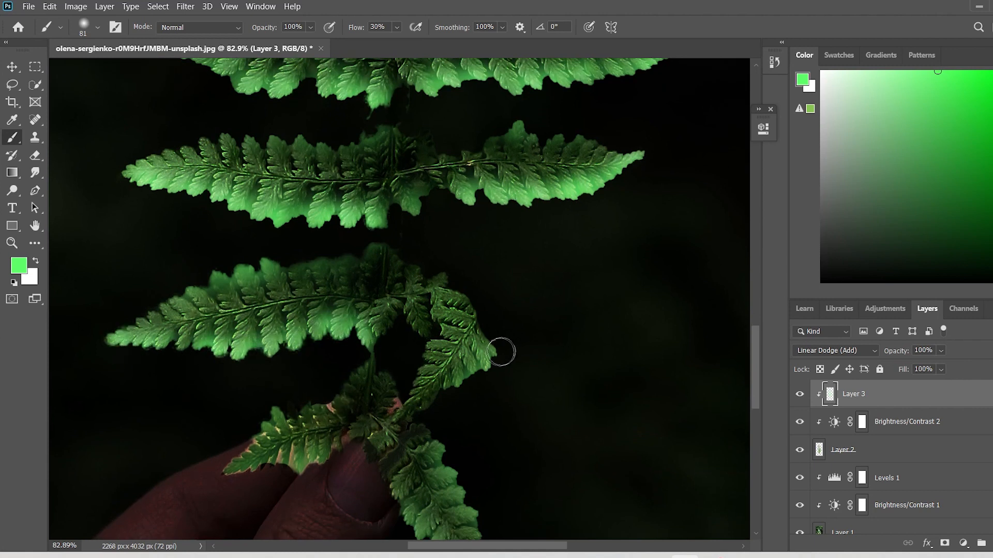
Paint the glow over the outer edges of the curled right-hand frond and the small fronds near the hand.
mouse_move(500, 352)
left_mouse_down()
mouse_move(425, 414)
mouse_move(408, 392)
mouse_move(436, 293)
left_mouse_up()
scroll(408, 349, "down", 3)
mouse_move(413, 392)
left_mouse_down()
mouse_move(460, 436)
mouse_move(483, 410)
mouse_move(439, 310)
left_mouse_up()
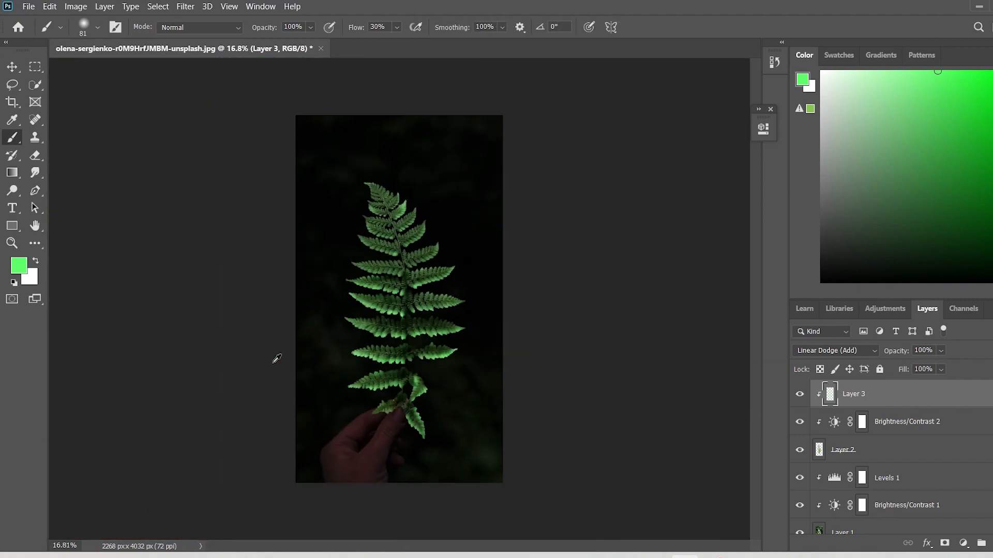
Strengthen the glow along the lower edges of the third, fourth and fifth fronds above the wide pair.
scroll(381, 299, "up", 8)
mouse_move(381, 300)
left_mouse_down()
mouse_move(300, 283)
mouse_move(202, 283)
mouse_move(101, 233)
left_mouse_up()
mouse_move(435, 245)
left_mouse_down()
mouse_move(490, 232)
mouse_move(586, 172)
mouse_move(614, 126)
left_mouse_up()
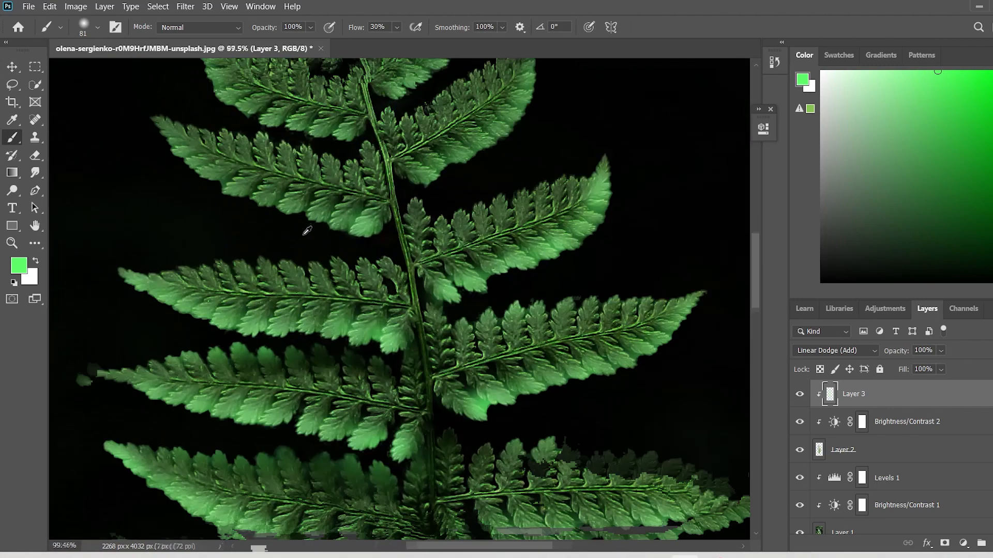
mouse_move(362, 220)
left_mouse_down()
mouse_move(335, 212)
mouse_move(275, 205)
mouse_move(164, 135)
mouse_move(355, 209)
left_mouse_up()
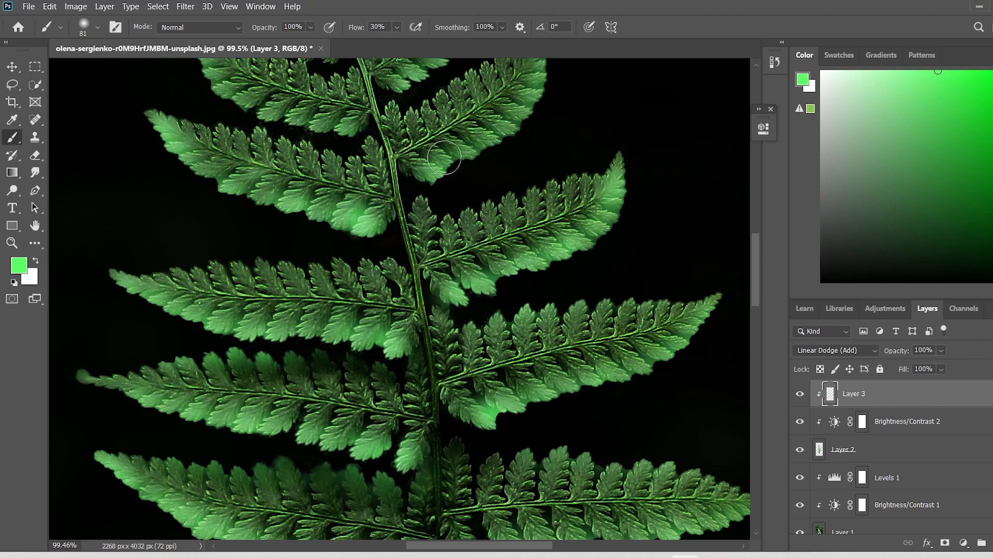
mouse_move(443, 157)
left_mouse_down()
mouse_move(520, 118)
mouse_move(539, 141)
mouse_move(539, 129)
mouse_move(515, 188)
mouse_move(495, 118)
mouse_move(485, 161)
mouse_move(450, 211)
mouse_move(383, 237)
left_mouse_up()
scroll(517, 134, "up", 5)
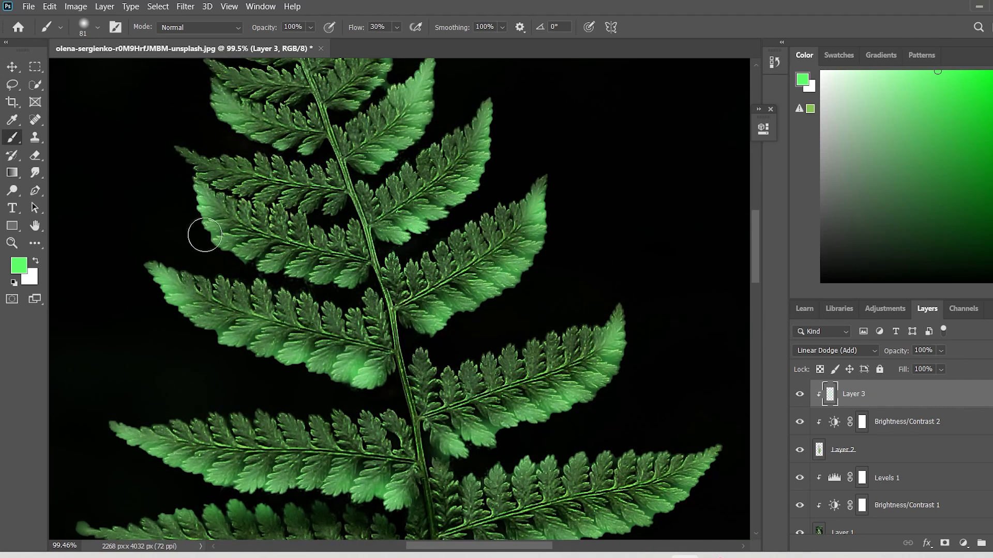
mouse_move(204, 235)
left_mouse_down()
mouse_move(283, 275)
mouse_move(352, 279)
left_mouse_up()
Strengthen the glow on the sixth and seventh right-hand fronds and the seventh left-hand frond above the wide pair.
scroll(448, 177, "up", 4)
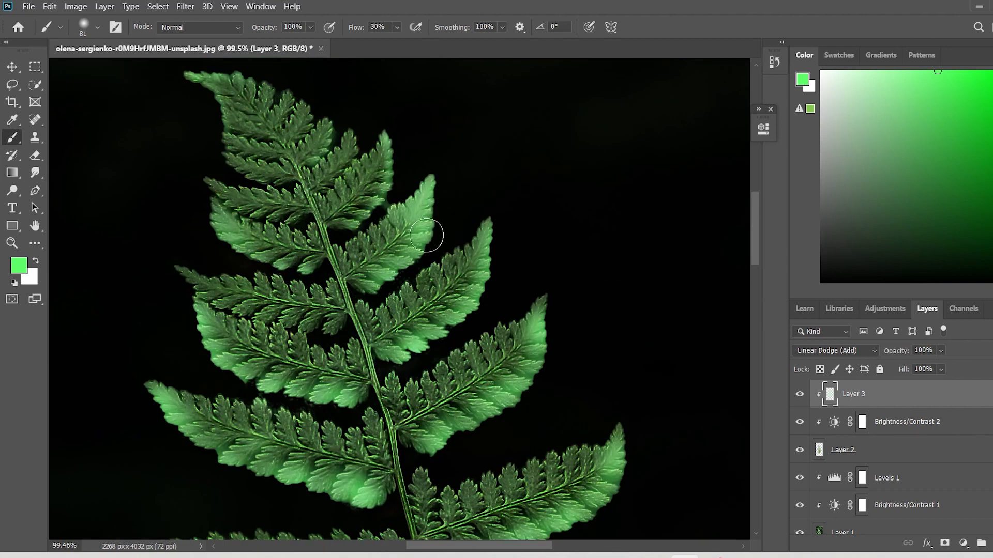
left_click_drag(427, 235, 378, 284)
mouse_move(390, 143)
left_mouse_down()
mouse_move(377, 202)
mouse_move(357, 222)
left_mouse_up()
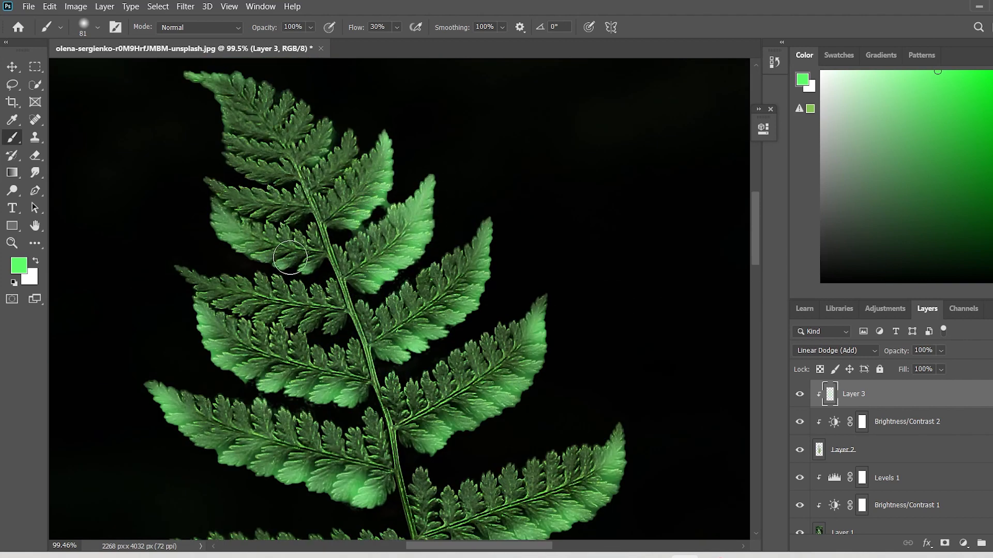
left_click_drag(217, 240, 292, 270)
Reduce the brush to 47 px and paint the glow along the lower leaflets of the narrow sixth left-hand frond above the wide pair.
scroll(223, 306, "up", 5)
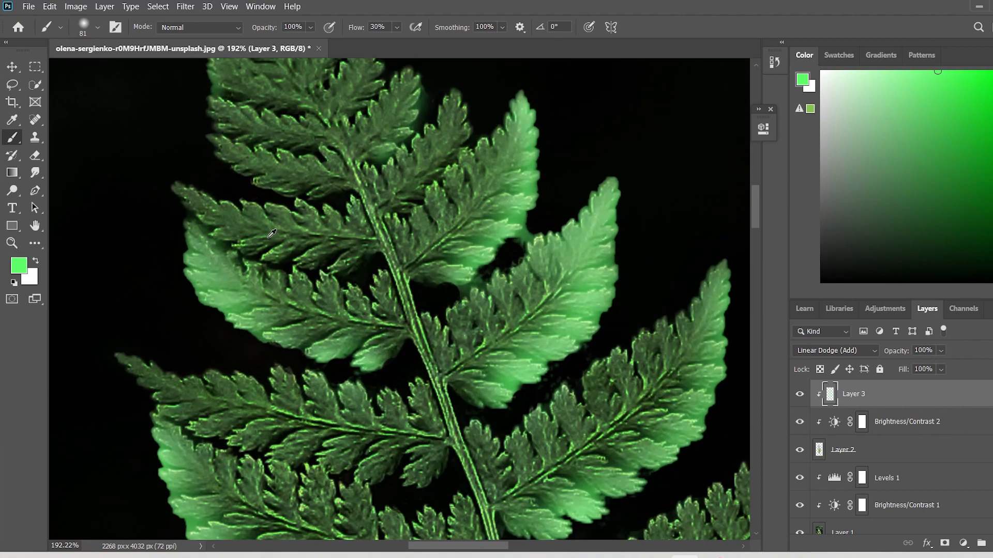
scroll(268, 237, "down", 6)
left_click(97, 28)
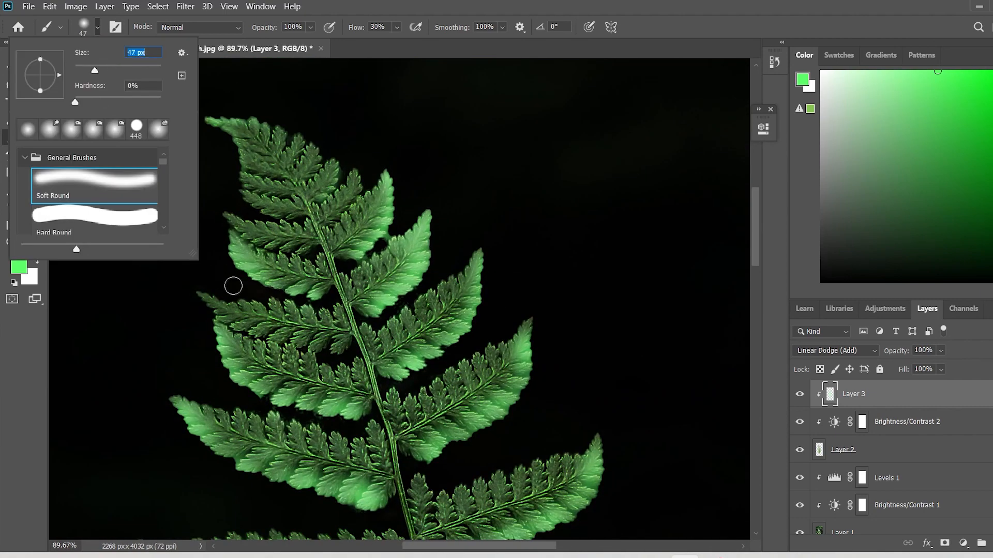
left_click(169, 328)
scroll(292, 352, "up", 6)
mouse_move(411, 342)
left_mouse_down()
mouse_move(192, 295)
mouse_move(141, 272)
left_mouse_up()
scroll(141, 272, "up", 3)
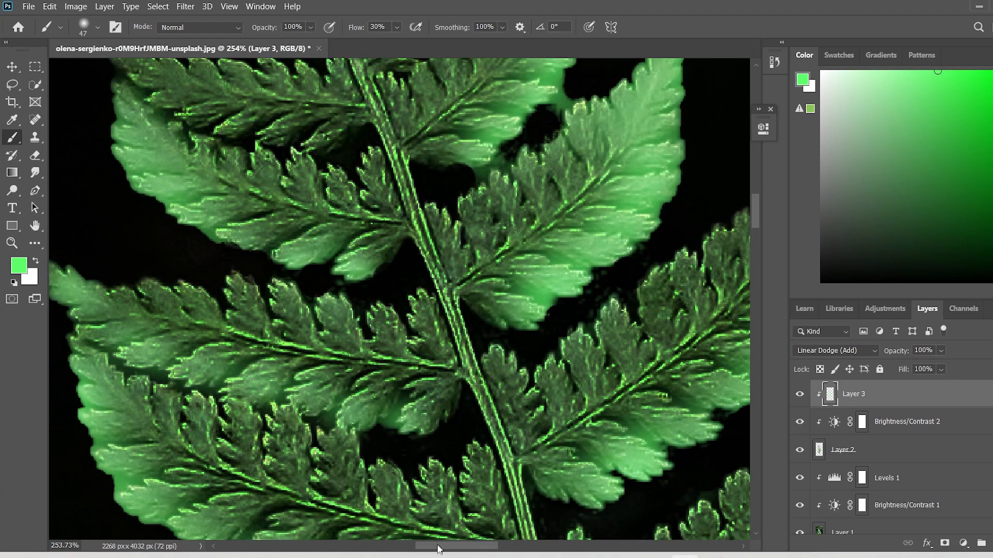
left_click_drag(437, 549, 420, 548)
Paint the glow over the lower leaflets of the narrow eighth left-hand frond above the wide pair.
scroll(598, 419, "down", 6)
scroll(615, 410, "down", 5)
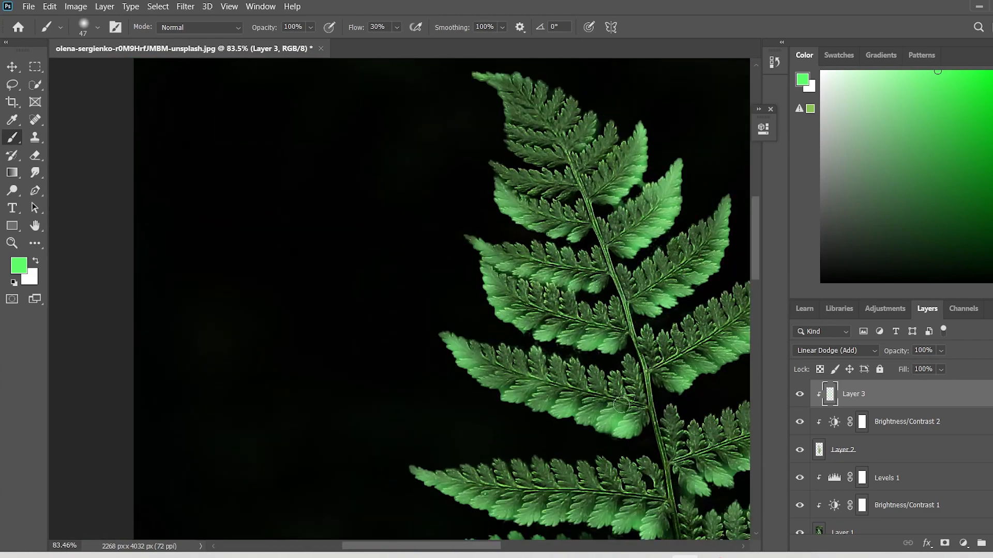
scroll(621, 405, "up", 3)
scroll(595, 393, "down", 5)
scroll(496, 341, "up", 7)
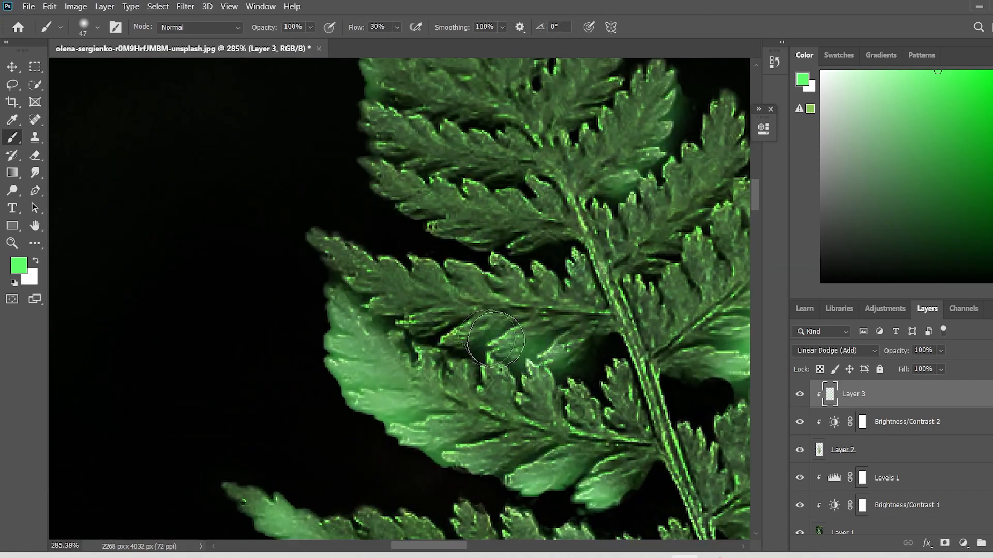
scroll(494, 339, "down", 4)
scroll(550, 247, "down", 1)
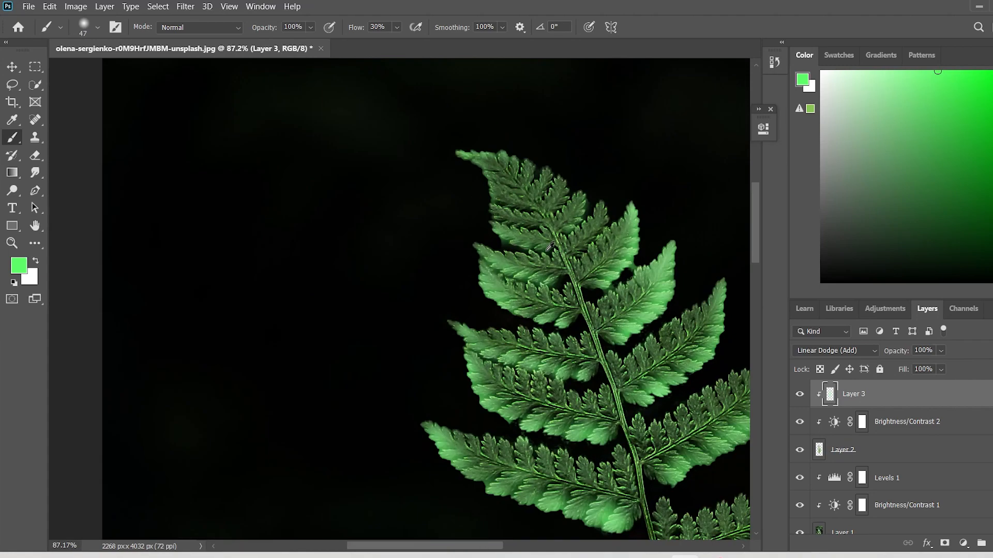
Paint the glow over the smallest fronds and leaflets at the fern's tip.
scroll(550, 247, "down", 3)
scroll(557, 225, "up", 7)
left_click_drag(598, 302, 552, 350)
left_click_drag(541, 264, 530, 322)
mouse_move(512, 245)
left_mouse_down()
mouse_move(491, 271)
mouse_move(409, 258)
mouse_move(445, 222)
mouse_move(460, 341)
mouse_move(600, 374)
left_mouse_up()
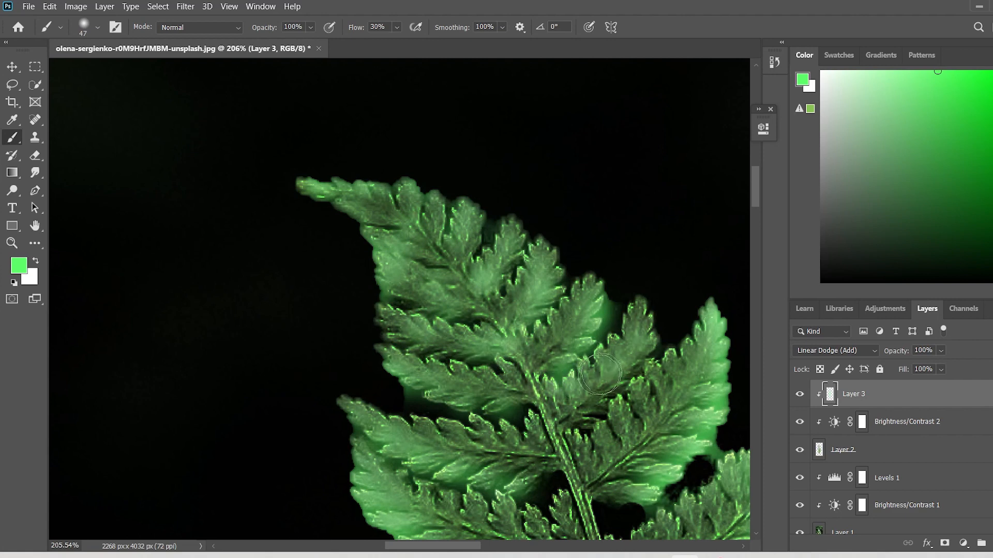
scroll(600, 374, "down", 6)
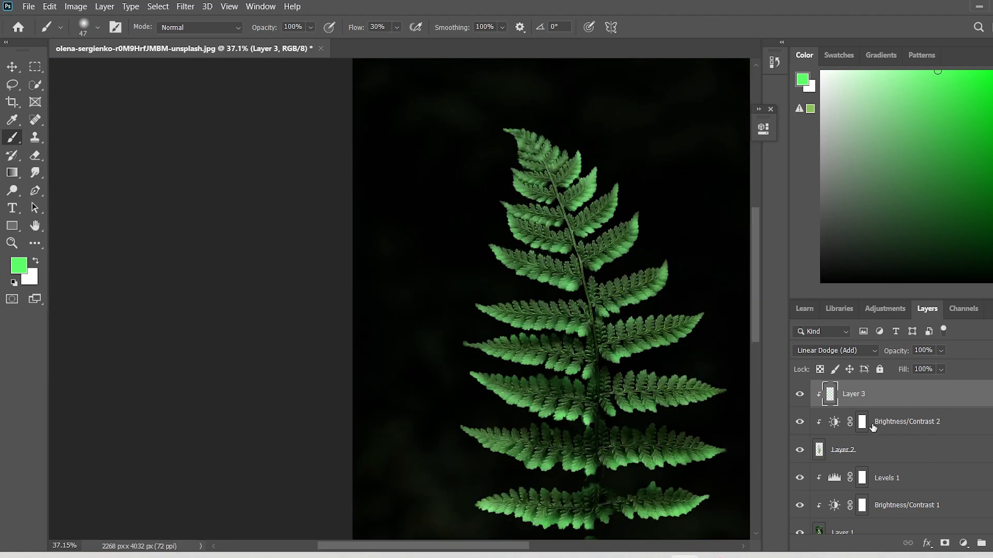
On the Brightness/Contrast 2 mask, paint black with a 100 px brush along the lower edges of the first two left-hand fronds above the wide pair.
left_click(872, 425)
key("d")
left_click(98, 27)
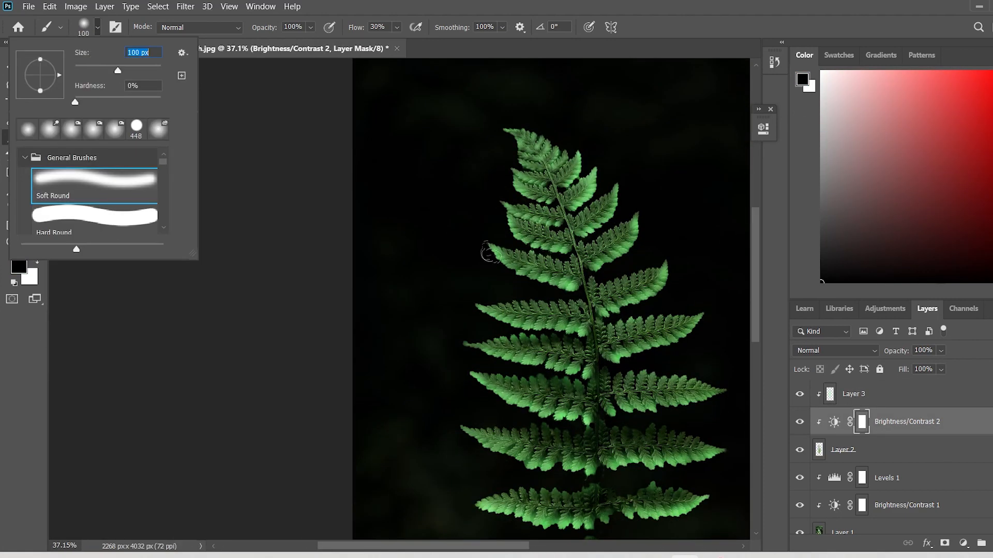
key("Return")
scroll(489, 253, "up", 5)
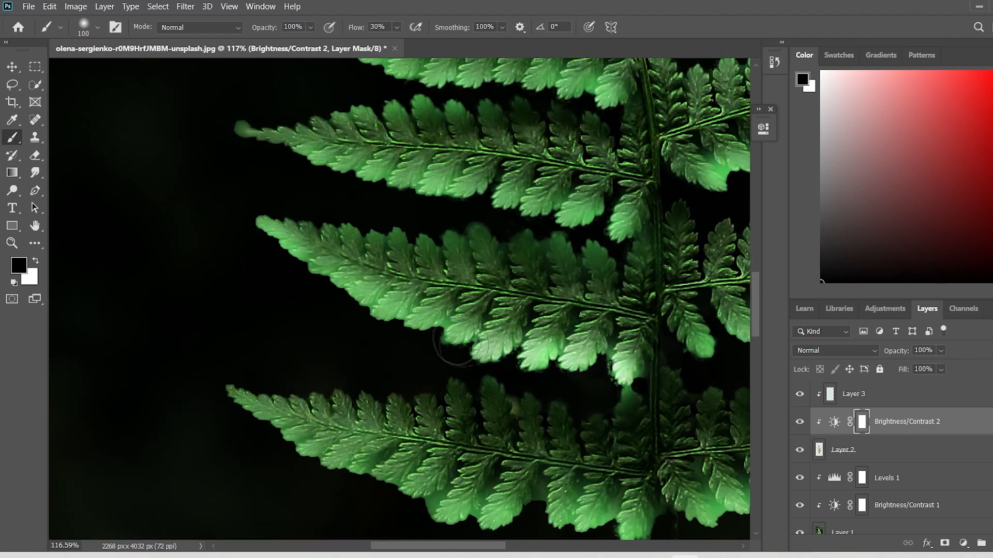
mouse_move(457, 340)
left_mouse_down()
mouse_move(382, 311)
mouse_move(270, 240)
left_mouse_up()
scroll(434, 248, "up", 2)
mouse_move(631, 268)
left_mouse_down()
mouse_move(470, 242)
mouse_move(246, 182)
left_mouse_up()
Set the brush flow to 100% and mask the darkening along the lower edges of the third and second left-hand fronds above the wide pair.
key("BackSpace")
key("BackSpace")
type("100")
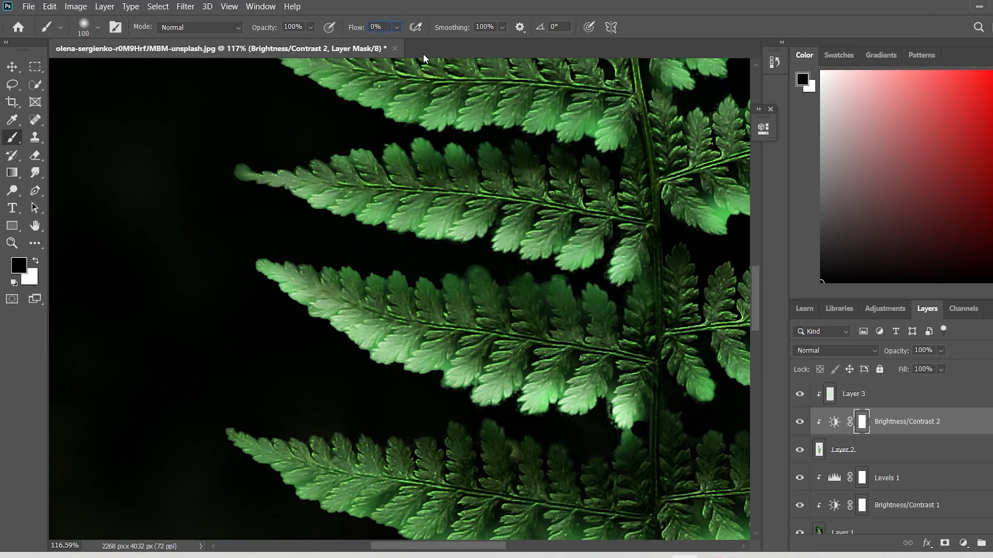
mouse_move(612, 134)
left_mouse_down()
mouse_move(463, 122)
mouse_move(382, 130)
left_mouse_up()
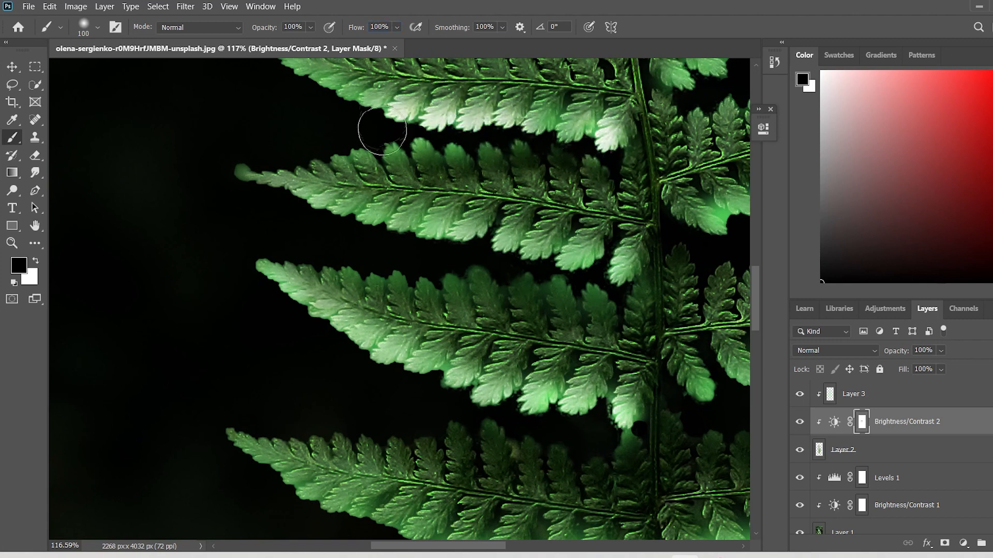
mouse_move(620, 274)
left_mouse_down()
mouse_move(452, 255)
mouse_move(301, 217)
left_mouse_up()
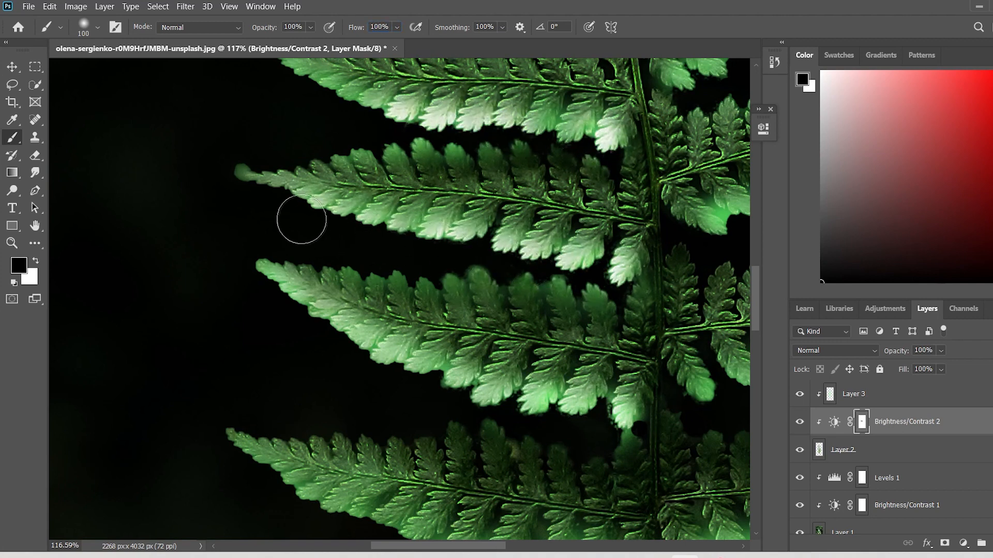
Paint black on the mask along the lower edges of the second and first right-hand fronds above the wide pair.
scroll(709, 332, "down", 2)
scroll(710, 331, "down", 4)
left_click_drag(412, 547, 487, 547)
scroll(420, 257, "up", 4)
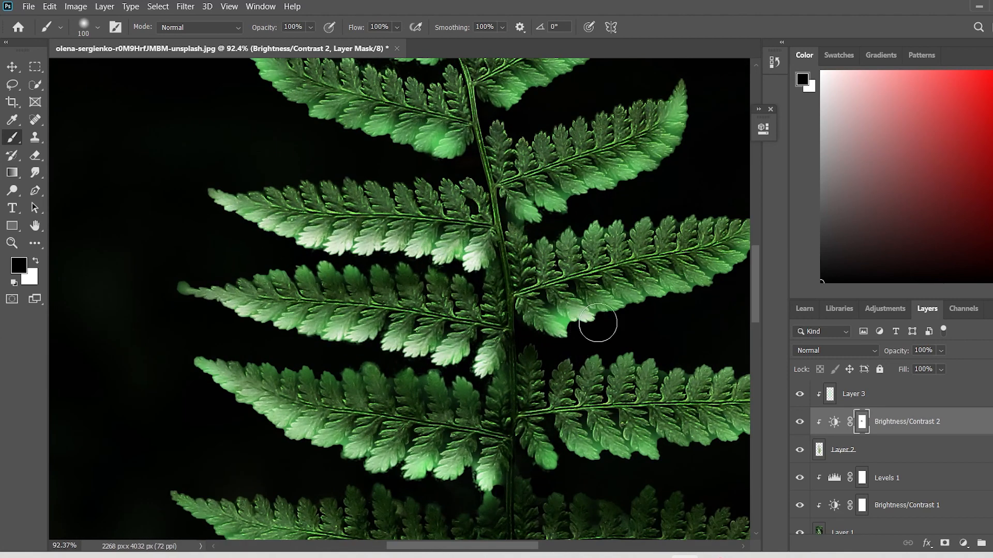
mouse_move(597, 323)
left_mouse_down()
mouse_move(705, 288)
mouse_move(752, 255)
left_mouse_up()
left_click_drag(555, 472, 742, 445)
left_click_drag(495, 548, 536, 548)
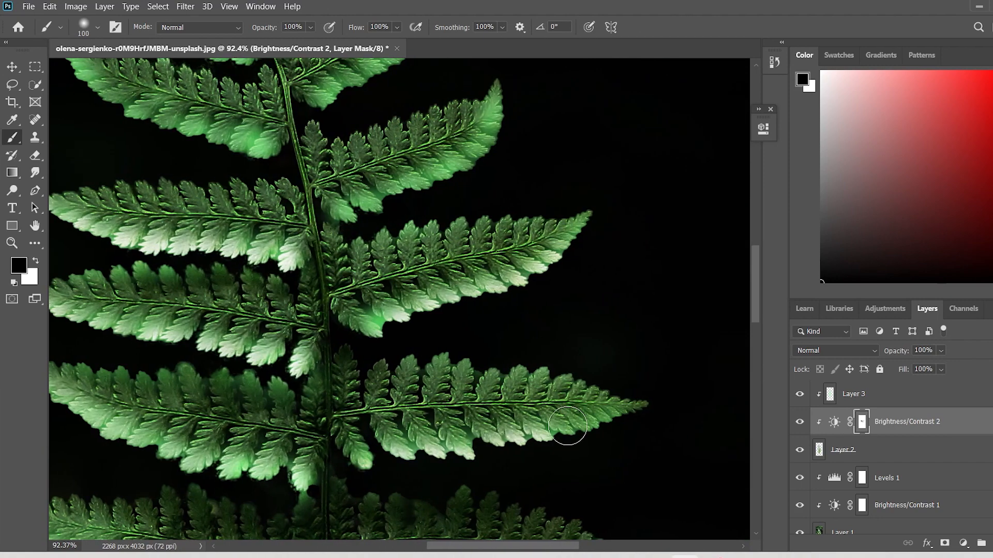
left_click_drag(569, 441, 636, 416)
Paint black on the mask along the lower edges of the wide pair of fronds.
scroll(289, 471, "down", 3)
mouse_move(354, 411)
left_mouse_down()
mouse_move(375, 391)
mouse_move(475, 392)
mouse_move(641, 351)
mouse_move(480, 385)
mouse_move(599, 348)
mouse_move(478, 514)
mouse_move(493, 407)
mouse_move(356, 389)
mouse_move(253, 360)
mouse_move(184, 311)
mouse_move(243, 308)
mouse_move(246, 353)
left_mouse_up()
scroll(499, 524, "left", 5)
scroll(413, 382, "down", 11)
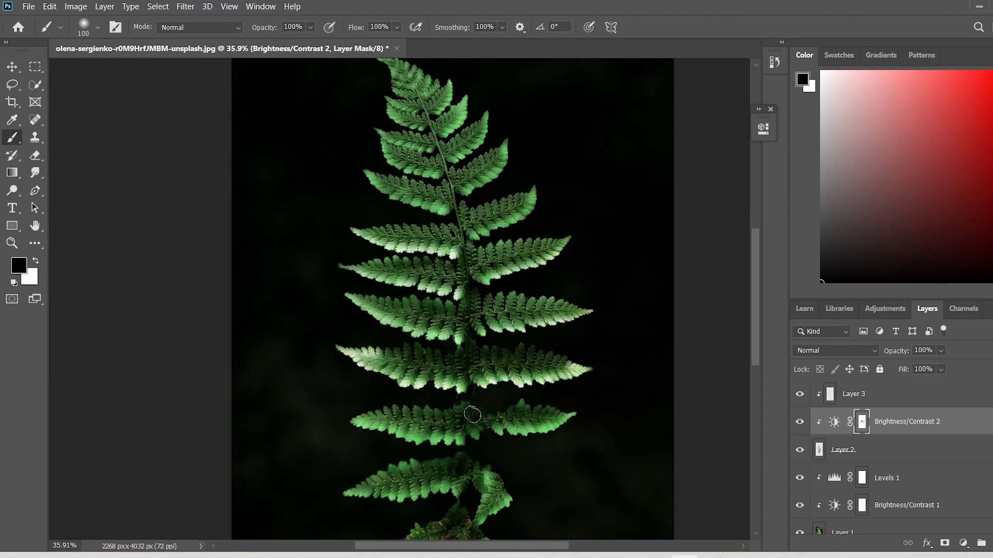
Paint black on the mask along the lower edges of both fronds directly below the wide pair.
scroll(499, 432, "up", 13)
mouse_move(380, 434)
left_mouse_down()
mouse_move(443, 413)
mouse_move(587, 405)
mouse_move(688, 353)
mouse_move(644, 397)
mouse_move(641, 352)
mouse_move(584, 327)
left_mouse_up()
scroll(414, 439, "left", 5)
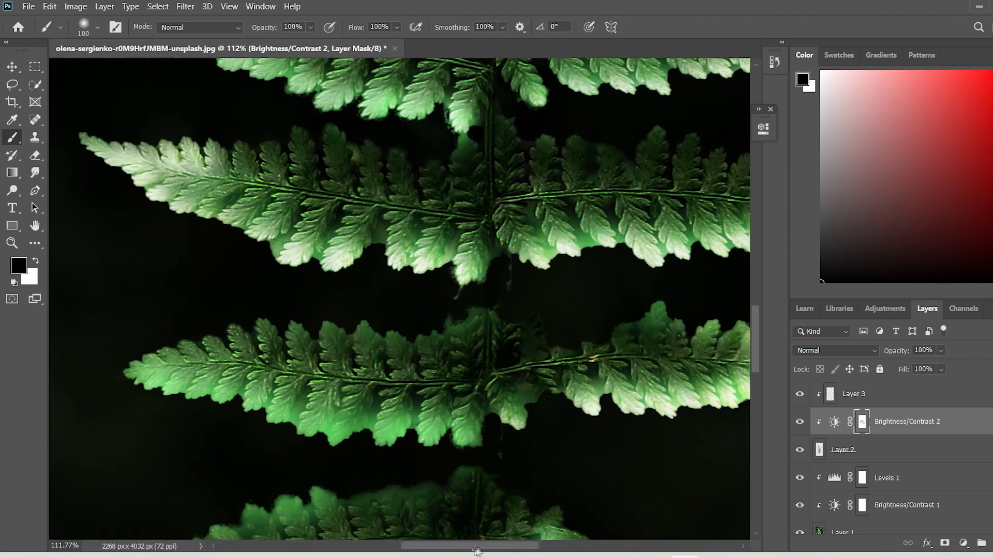
right_click(336, 444)
left_click(288, 419)
mouse_move(352, 436)
left_mouse_down()
mouse_move(348, 445)
mouse_move(267, 414)
mouse_move(163, 401)
mouse_move(184, 347)
left_mouse_up()
scroll(365, 349, "down", 7)
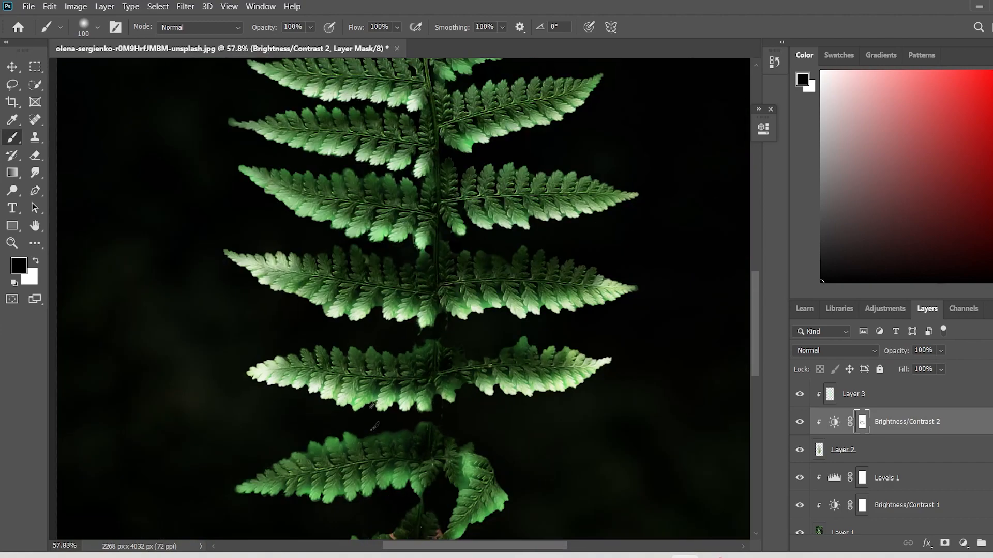
Switch the brush colour to white and restore the darkening on the mask at the outer end of the wide left-hand frond.
scroll(357, 348, "right", 4)
scroll(298, 345, "down", 8)
scroll(263, 326, "up", 14)
key("x")
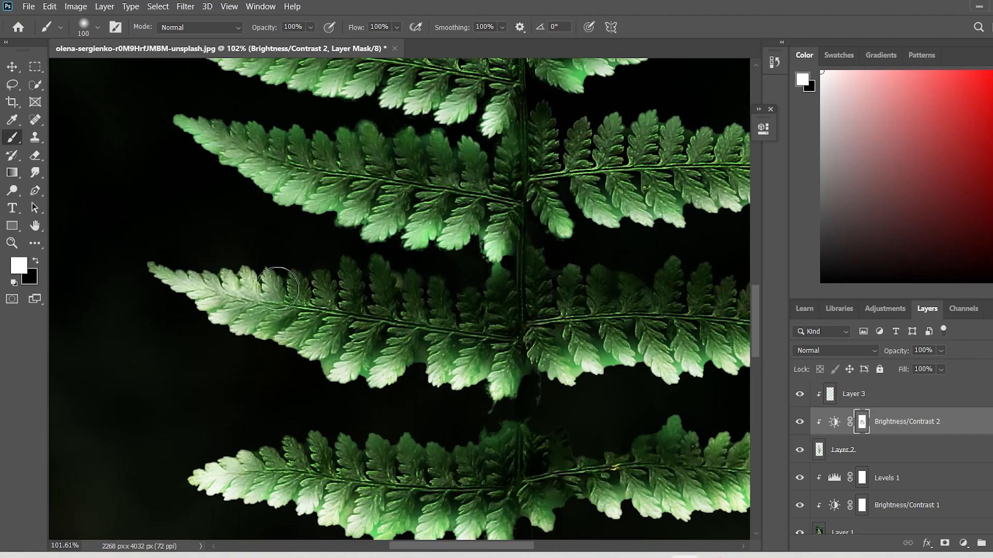
mouse_move(267, 324)
left_mouse_down()
mouse_move(195, 270)
mouse_move(155, 259)
left_mouse_up()
scroll(432, 512, "down", 6)
scroll(434, 465, "up", 6)
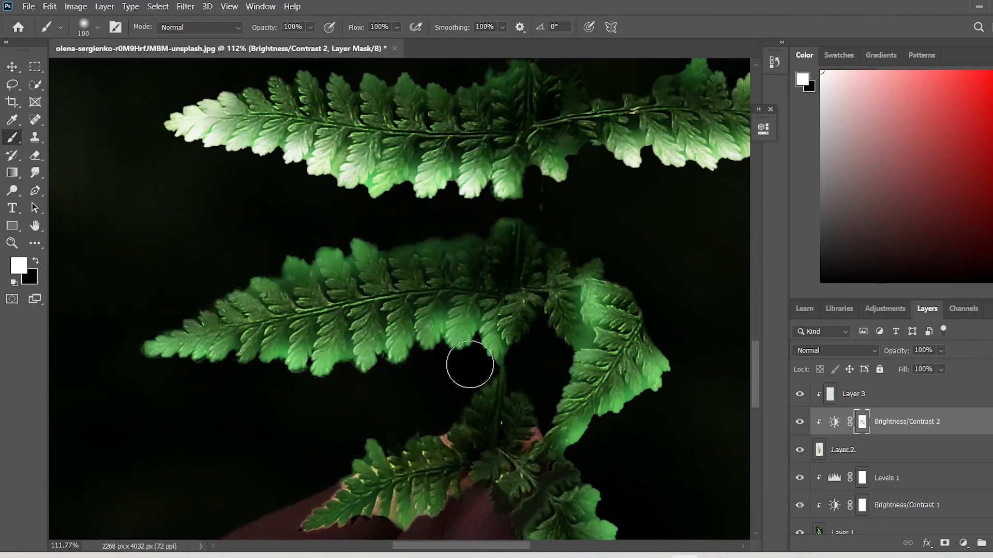
Switch the brush colour to black and paint the mask along the edges of the lowest left-hand frond and the folded right-hand fronds.
mouse_move(474, 361)
left_mouse_down()
mouse_move(299, 383)
mouse_move(155, 351)
left_mouse_up()
mouse_move(682, 384)
left_mouse_down()
mouse_move(601, 438)
mouse_move(573, 310)
mouse_move(576, 353)
mouse_move(560, 399)
mouse_move(534, 413)
mouse_move(550, 455)
mouse_move(636, 497)
left_mouse_up()
scroll(560, 400, "down", 3)
scroll(603, 426, "down", 3)
mouse_move(602, 425)
left_mouse_down()
mouse_move(651, 403)
mouse_move(633, 314)
mouse_move(603, 260)
left_mouse_up()
scroll(603, 260, "down", 8)
scroll(458, 341, "up", 6)
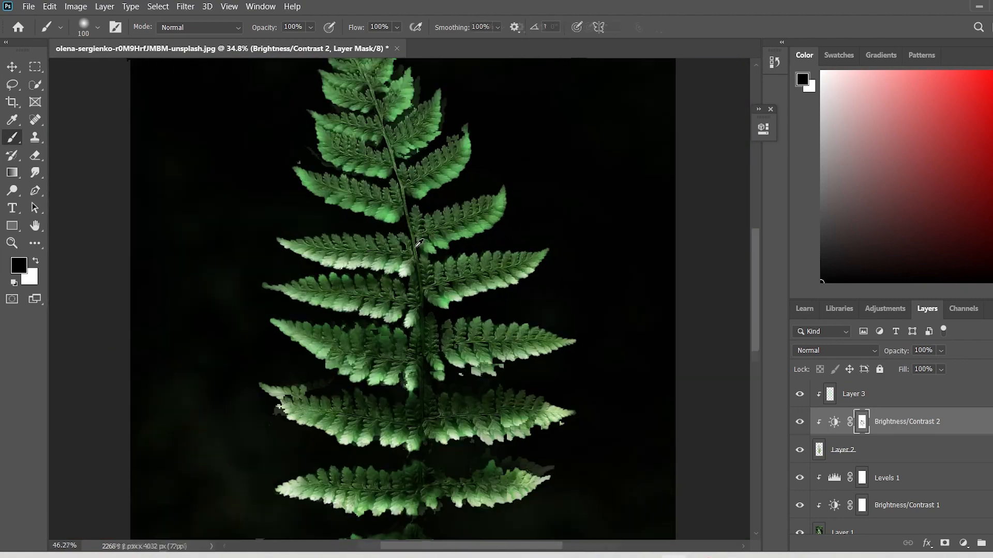
Paint black on the mask along the lower edges of the first unbrightened pair of fronds in the upper half.
scroll(458, 341, "up", 3)
mouse_move(435, 256)
left_mouse_down()
mouse_move(454, 262)
mouse_move(610, 195)
mouse_move(647, 128)
mouse_move(636, 104)
left_mouse_up()
scroll(636, 103, "up", 2)
mouse_move(310, 289)
left_mouse_down()
mouse_move(286, 293)
mouse_move(231, 271)
left_mouse_up()
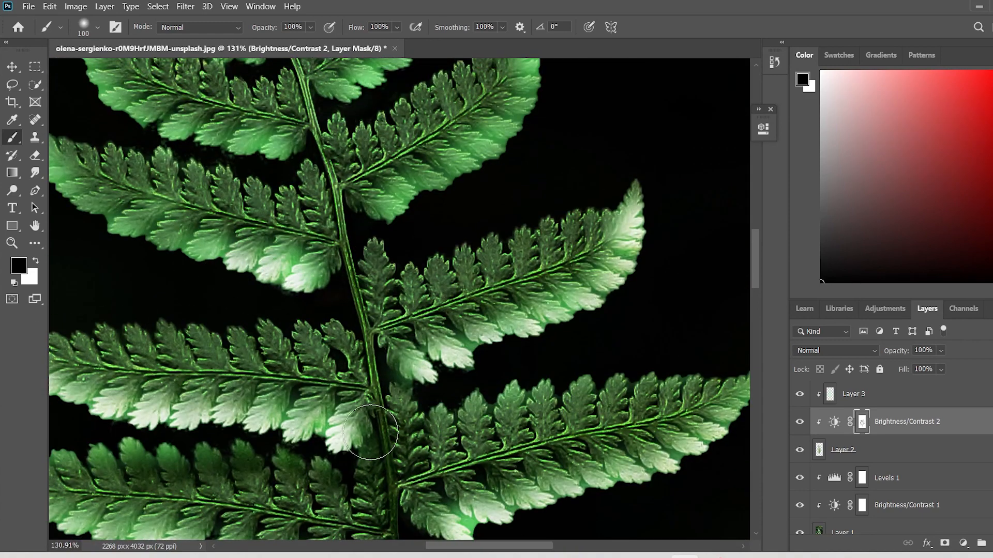
scroll(222, 347, "down", 6)
scroll(152, 342, "up", 3)
Paint black on the mask along the outer and lower edges of the remaining upper fronds on both sides of the stem.
mouse_move(259, 343)
left_mouse_down()
mouse_move(217, 340)
mouse_move(139, 296)
mouse_move(136, 274)
left_mouse_up()
mouse_move(483, 312)
left_mouse_down()
mouse_move(564, 224)
mouse_move(574, 132)
left_mouse_up()
scroll(199, 350, "down", 10)
scroll(196, 317, "up", 11)
mouse_move(315, 349)
left_mouse_down()
mouse_move(139, 275)
mouse_move(113, 223)
left_mouse_up()
mouse_move(380, 290)
left_mouse_down()
mouse_move(499, 197)
mouse_move(501, 124)
left_mouse_up()
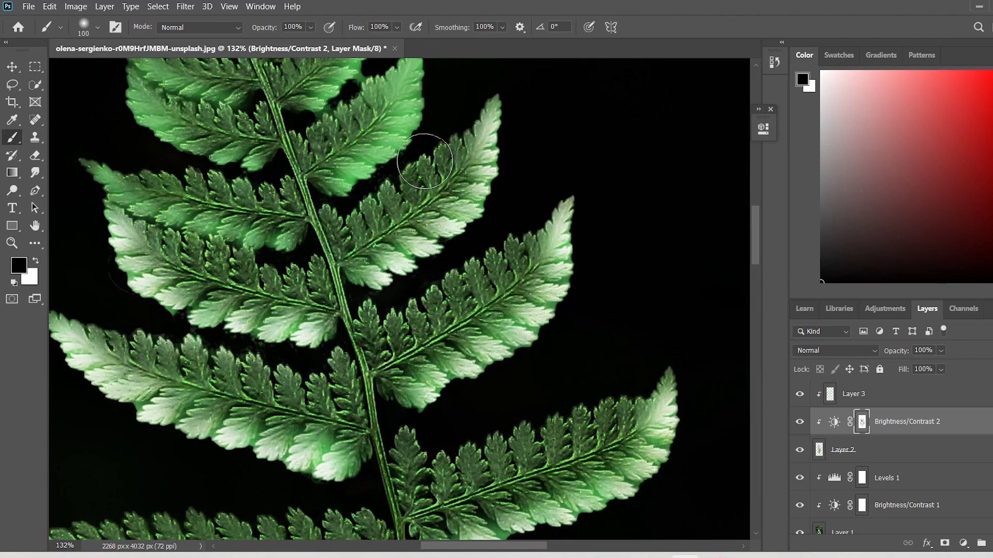
scroll(356, 233, "up", 2)
mouse_move(313, 280)
left_mouse_down()
mouse_move(419, 217)
mouse_move(426, 160)
left_mouse_up()
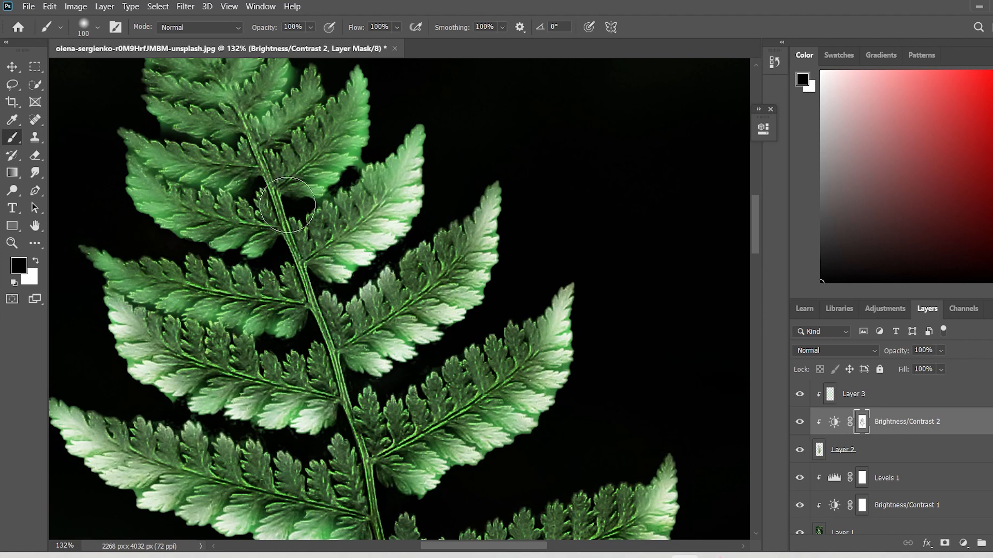
Reduce the brush to 37 px and paint black on the mask along the next left-hand frond and the fern tip's outer edges.
scroll(287, 205, "up", 1)
left_click(97, 27)
left_click_drag(115, 71, 113, 76)
left_click_drag(282, 380, 166, 350)
scroll(103, 309, "up", 2)
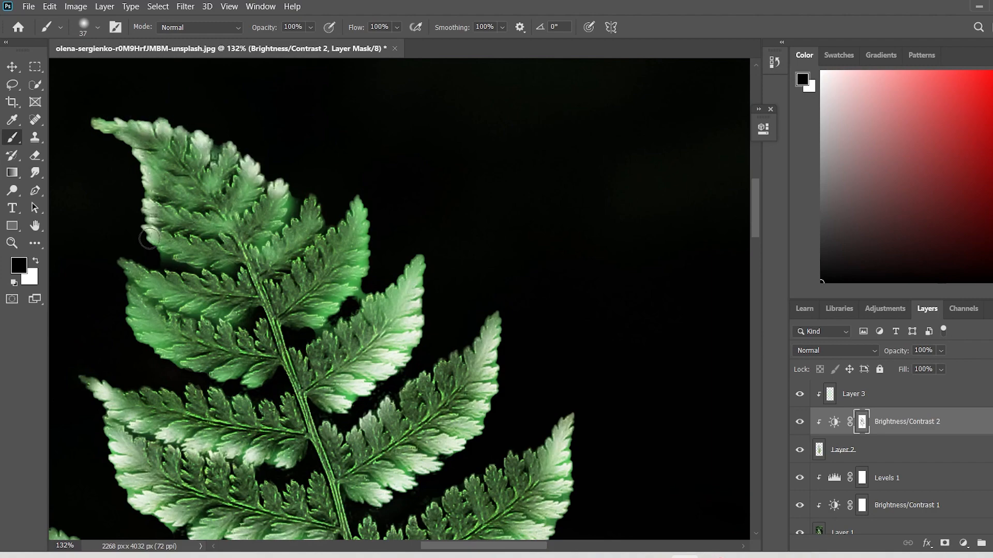
Paint black on the mask over the small fronds just below the tip and the inner leaflets of the tip.
scroll(131, 295, "down", 6)
scroll(173, 302, "up", 6)
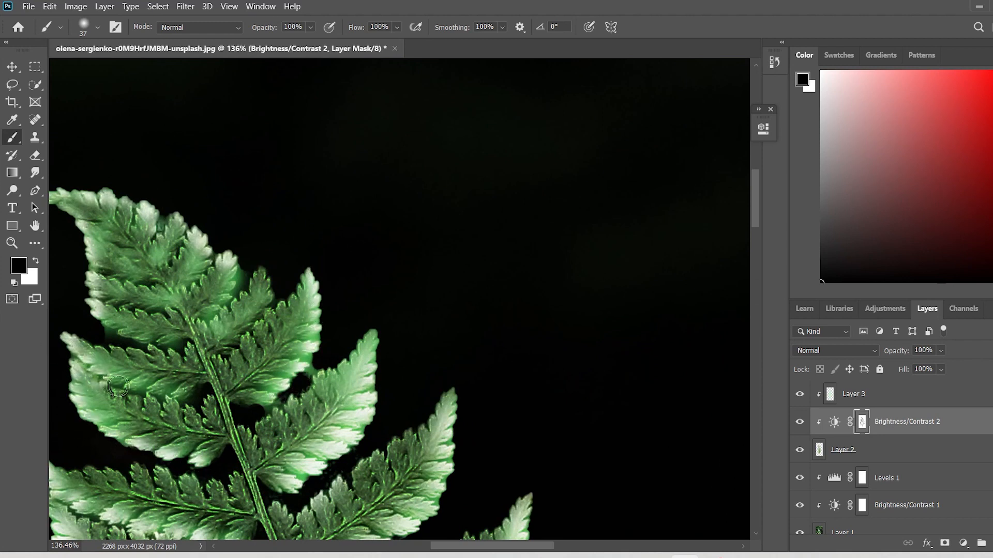
left_click_drag(124, 338, 246, 323)
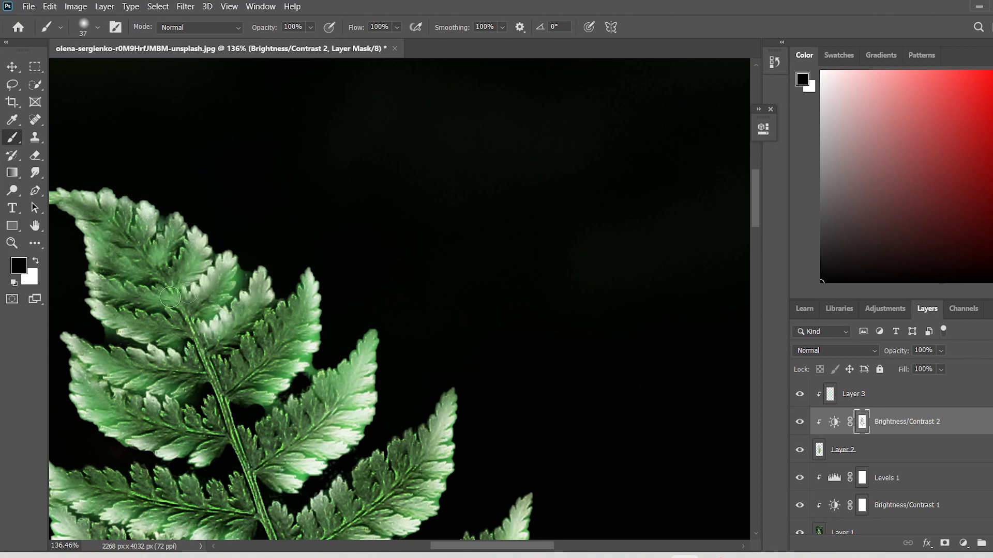
left_click_drag(171, 298, 143, 287)
left_click_drag(94, 252, 138, 270)
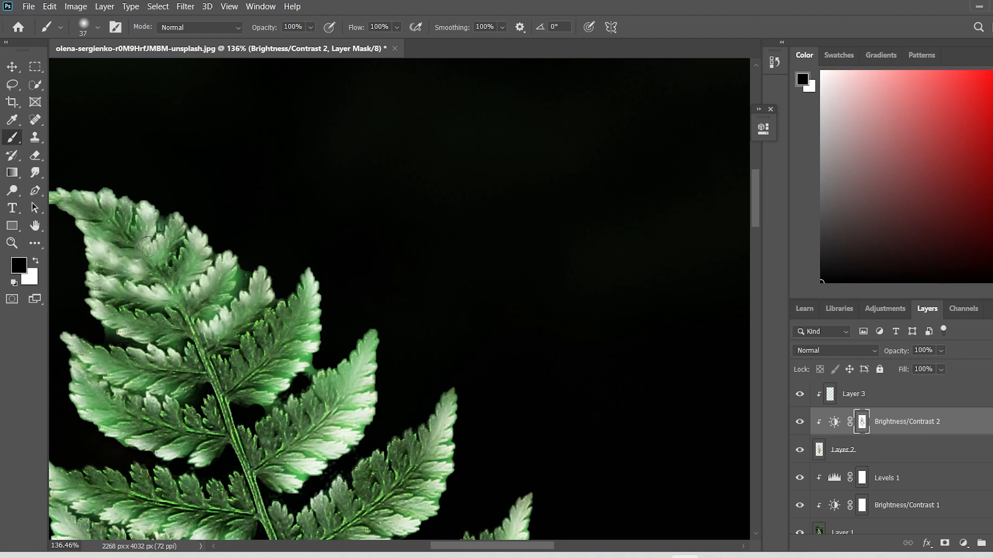
Add a new layer above Layer 3 and set its blend mode to Linear Dodge (Add).
scroll(148, 247, "down", 11)
scroll(386, 269, "up", 5)
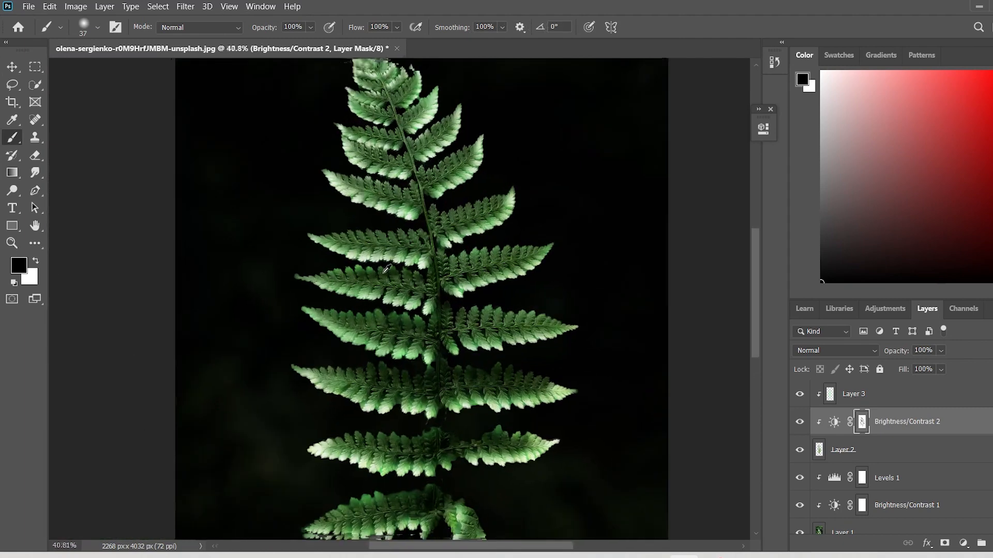
scroll(387, 268, "up", 3)
left_click(11, 67)
scroll(603, 274, "down", 8)
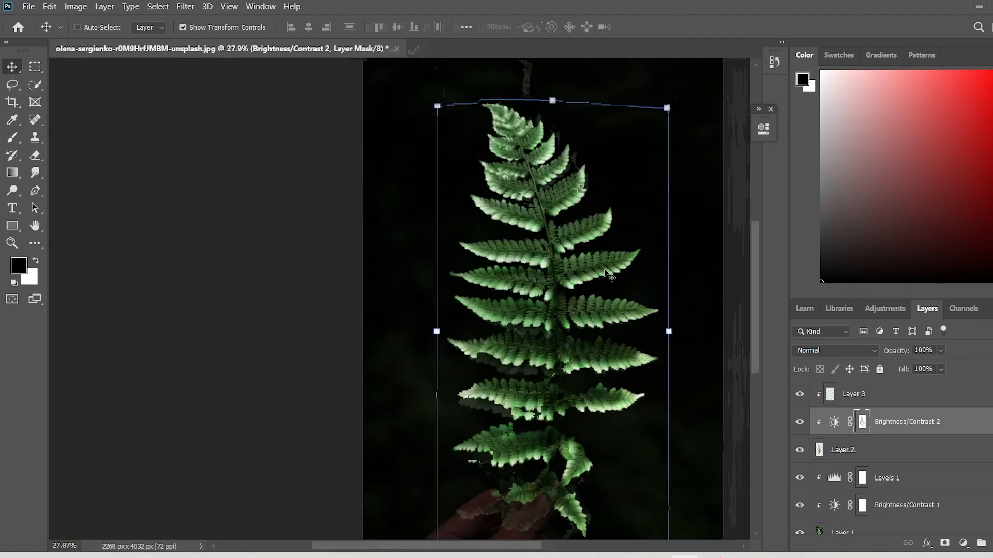
scroll(362, 409, "up", 5)
left_click(900, 396)
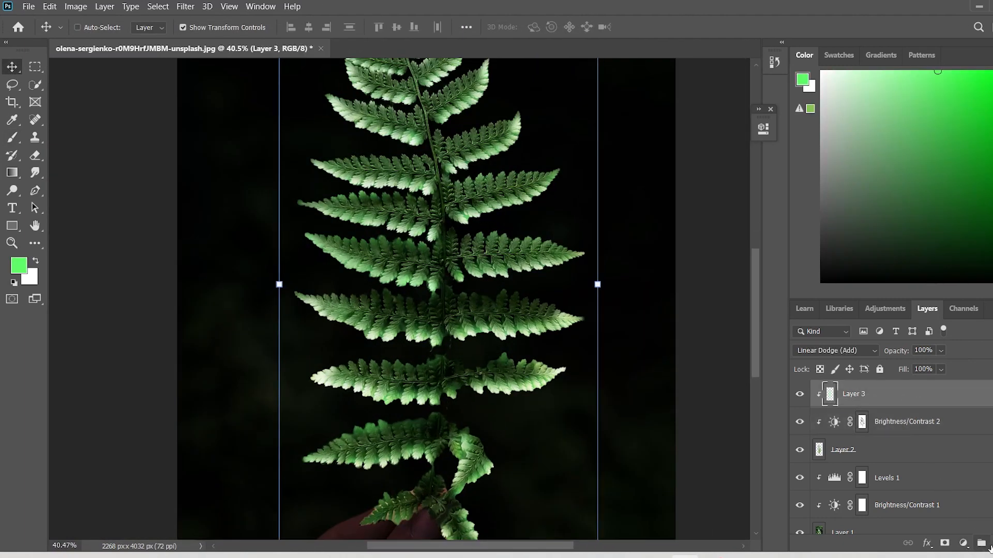
left_click(981, 543)
left_click(835, 350)
left_click(838, 343)
Set up a soft round brush of 196 px with 10% flow.
left_click(11, 138)
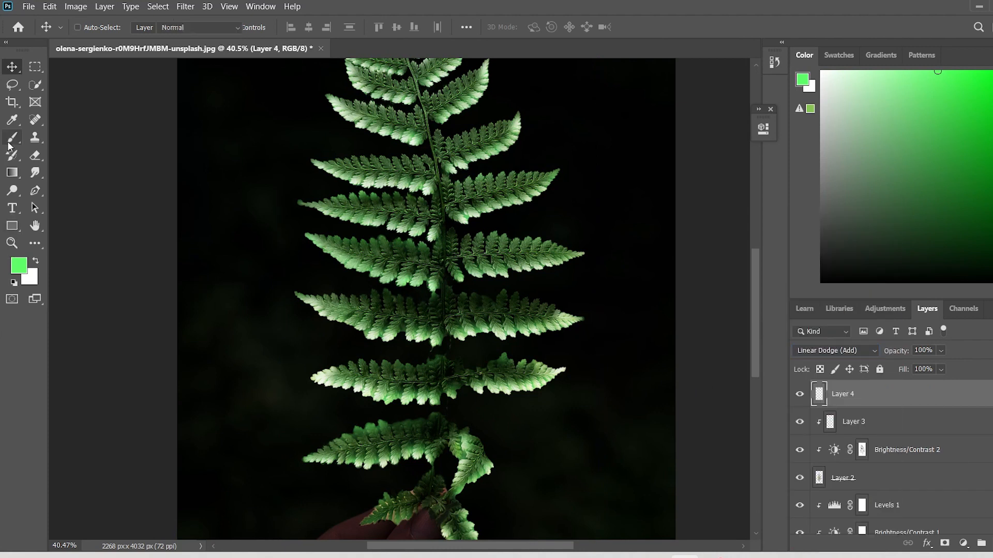
left_click(9, 142)
left_click(97, 27)
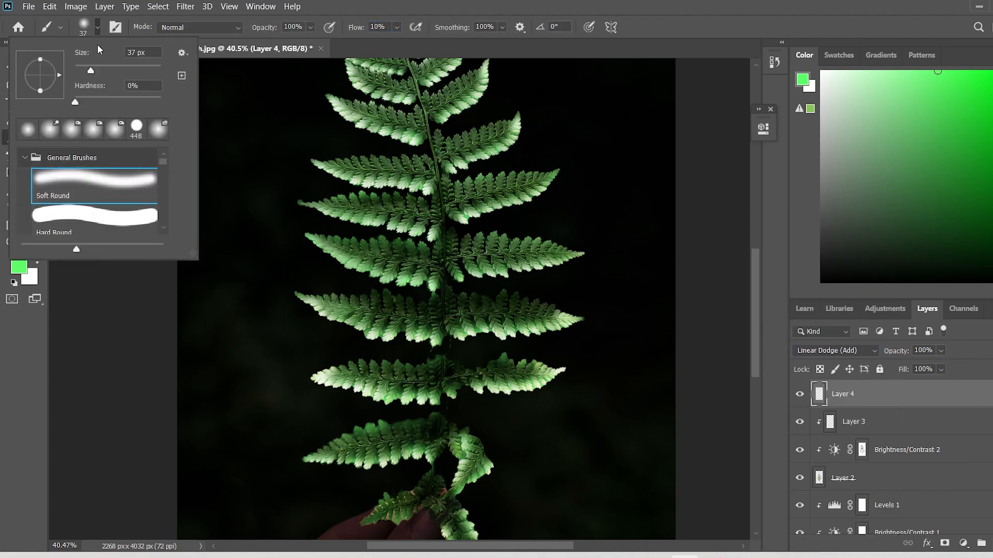
key("Return")
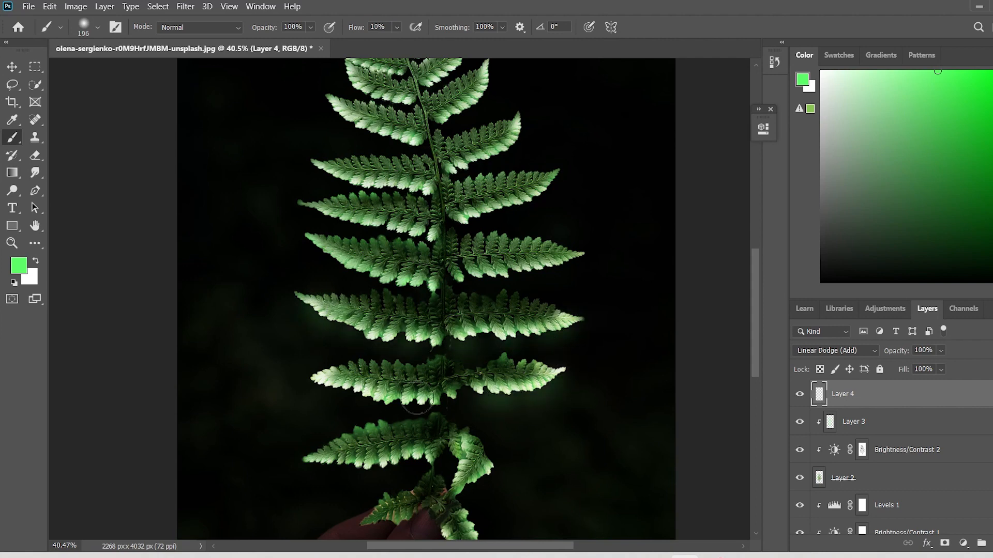
Paint a soft green glow on Layer 4 beneath the lower and middle fronds.
left_click_drag(385, 398, 431, 399)
scroll(331, 413, "down", 5)
left_click_drag(322, 410, 432, 403)
scroll(479, 388, "up", 4)
scroll(468, 365, "up", 2)
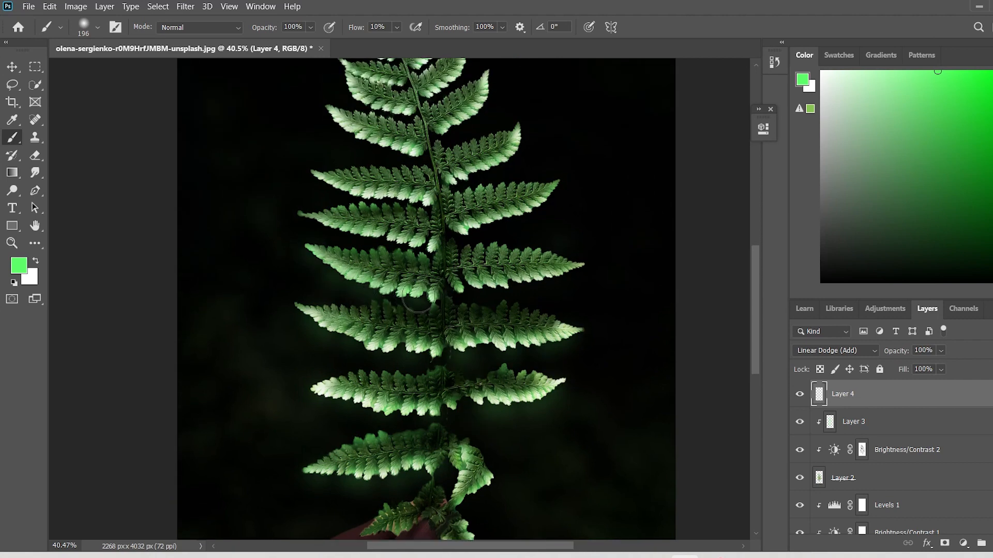
left_click_drag(417, 297, 577, 271)
Change the brush colour to a lighter green and paint the glow around the lowest fronds above the hand.
left_click(26, 269)
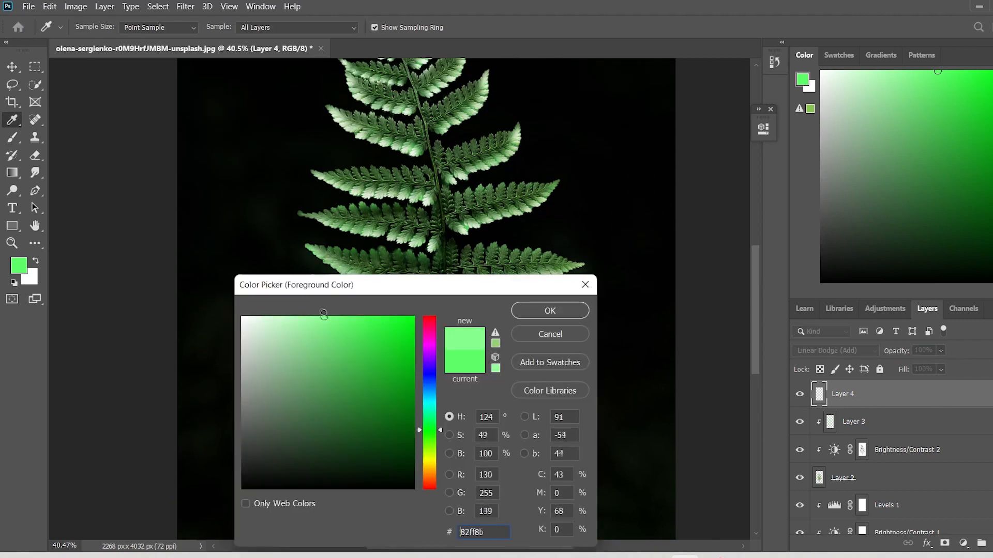
left_click(325, 315)
left_click(549, 310)
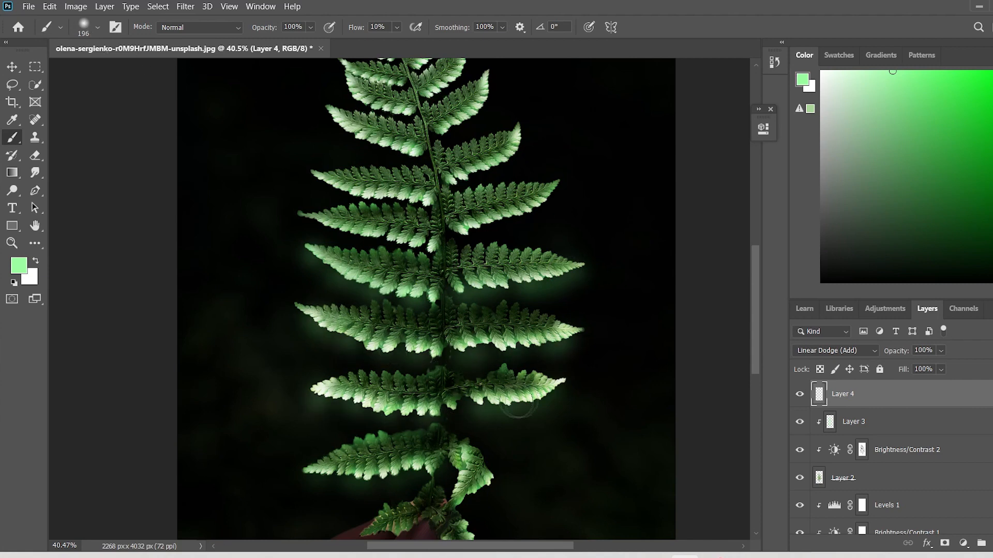
scroll(530, 403, "down", 5)
left_click_drag(397, 383, 325, 389)
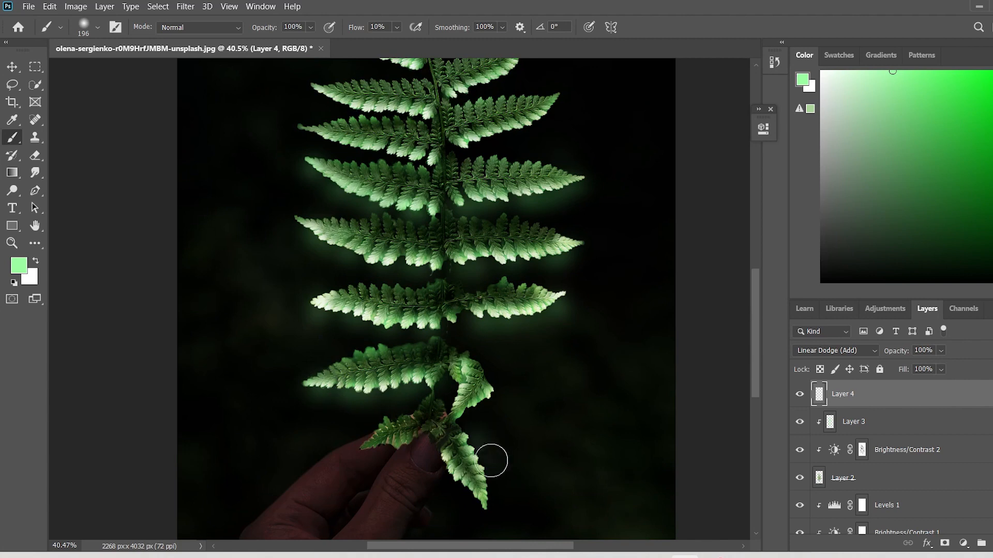
mouse_move(491, 461)
left_mouse_down()
mouse_move(442, 485)
mouse_move(474, 408)
mouse_move(455, 365)
left_mouse_up()
Paint the light green glow along the edges of the upper fronds on both sides of the stem.
scroll(395, 217, "up", 7)
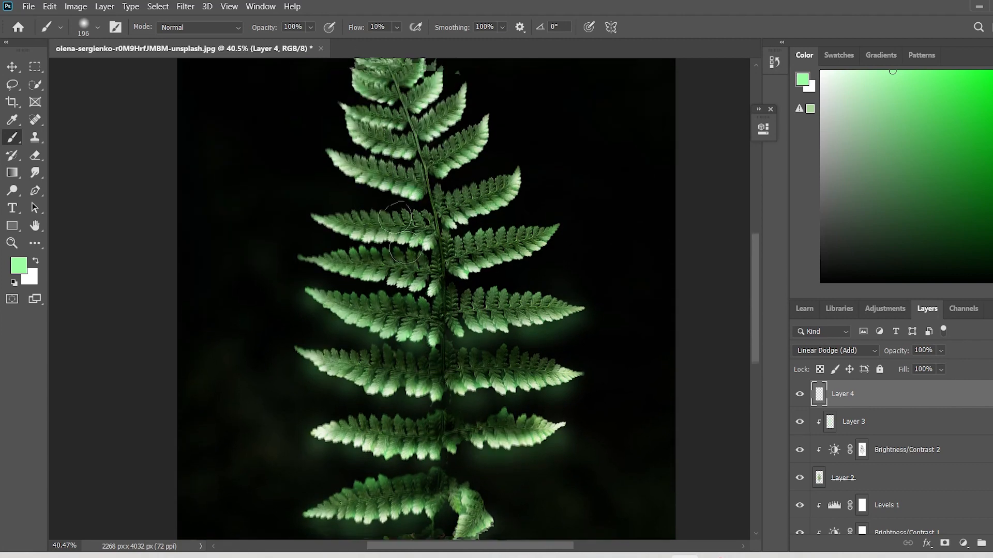
scroll(395, 217, "up", 1)
left_click_drag(456, 233, 489, 216)
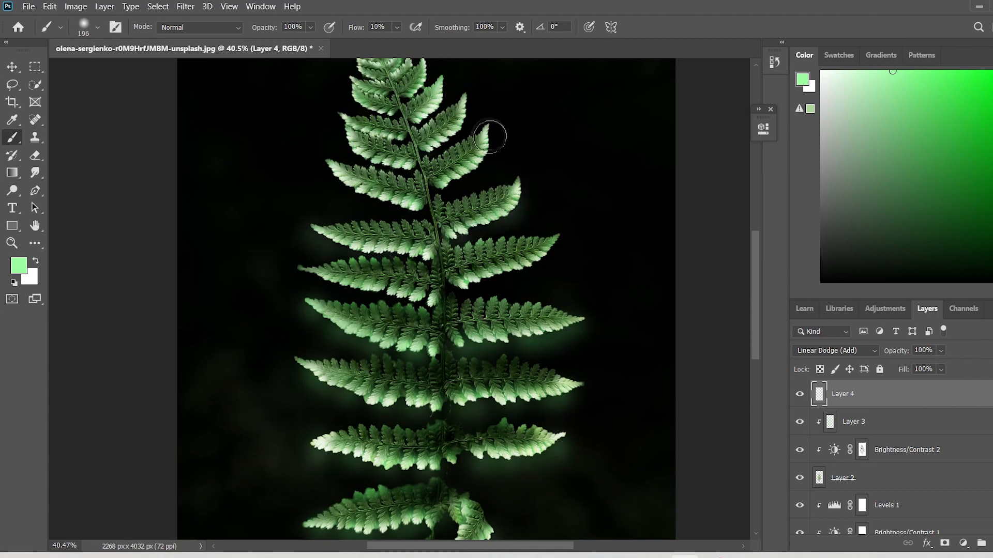
left_click_drag(377, 155, 394, 154)
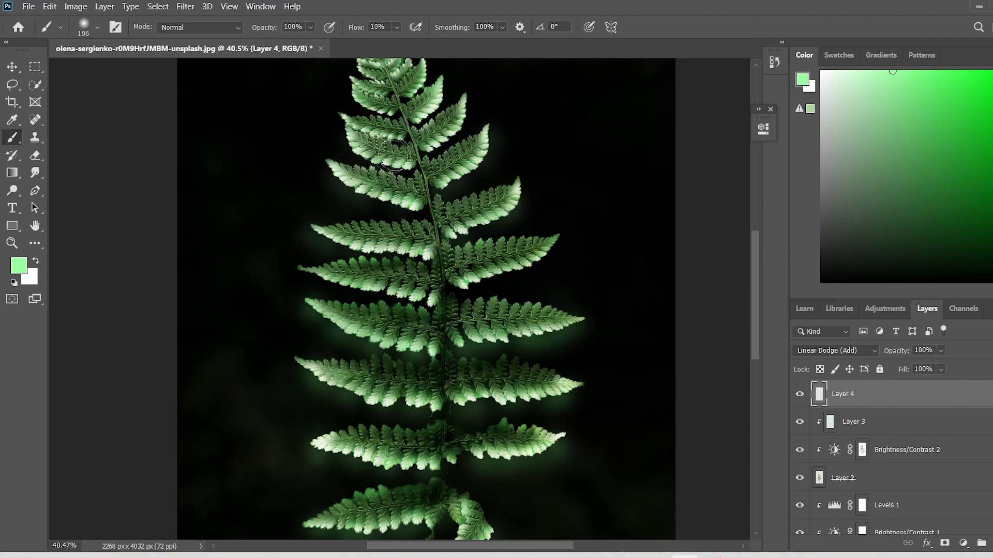
scroll(443, 129, "up", 2)
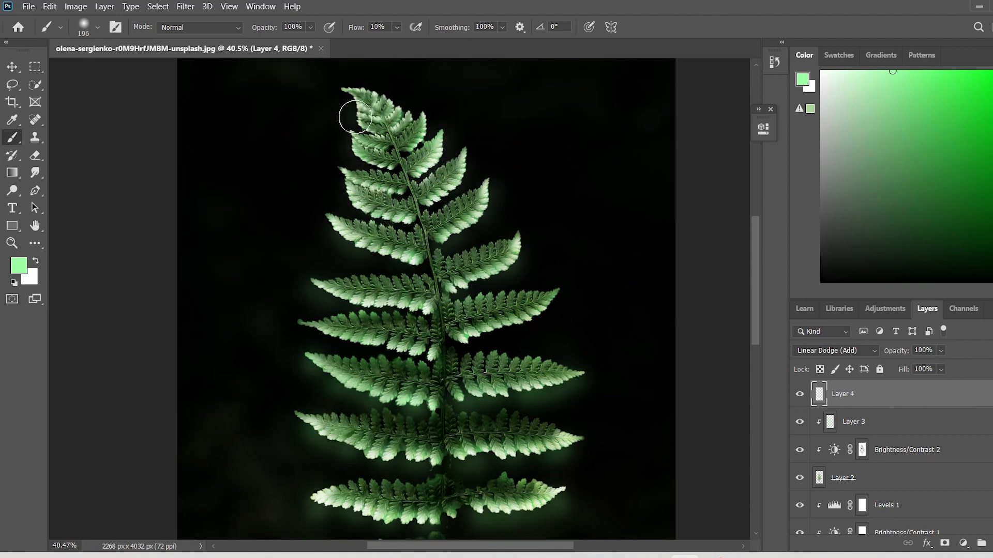
Enlarge the brush to 396 px and paint a wider glow around the lower fronds on both sides.
left_click(97, 28)
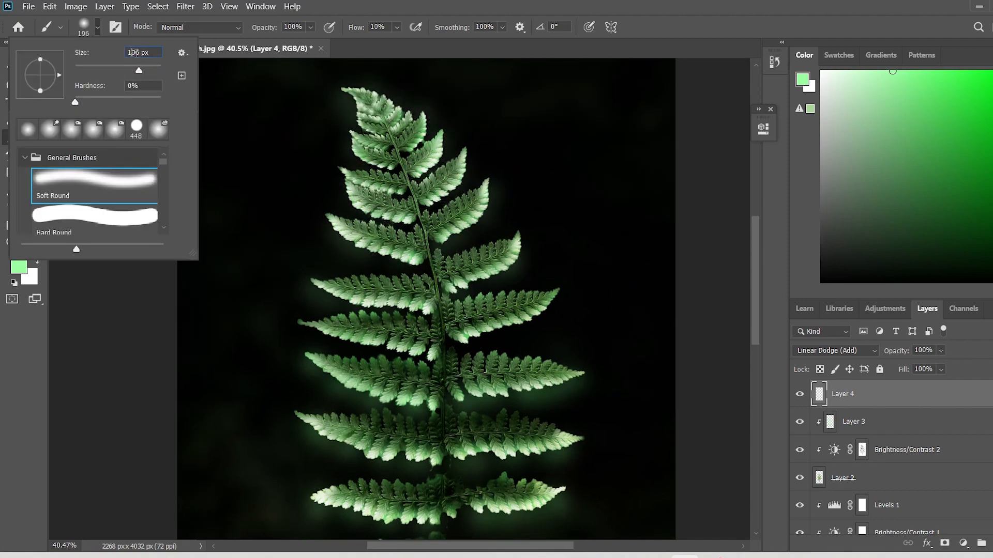
left_click(253, 215)
scroll(336, 321, "down", 5)
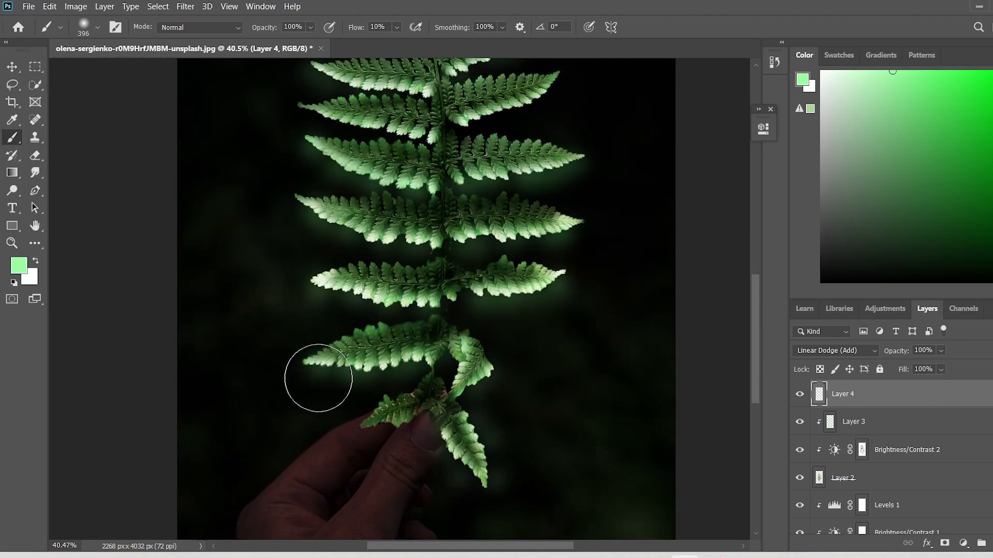
left_click_drag(317, 378, 412, 355)
left_click_drag(335, 291, 388, 286)
left_click_drag(331, 234, 379, 231)
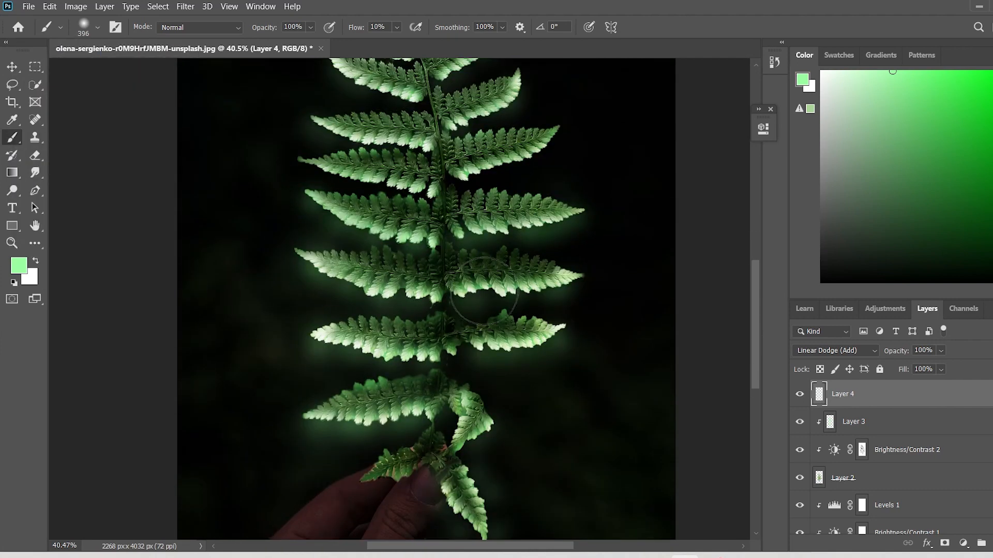
left_click_drag(484, 290, 564, 288)
Extend the wider glow up around the upper fronds and the fern's tip.
scroll(414, 341, "up", 3)
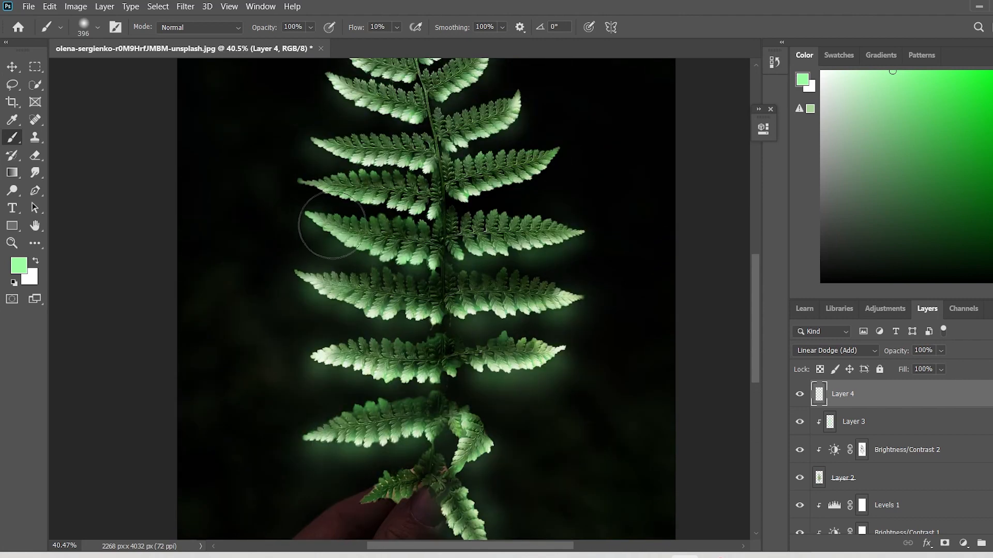
scroll(509, 166, "up", 4)
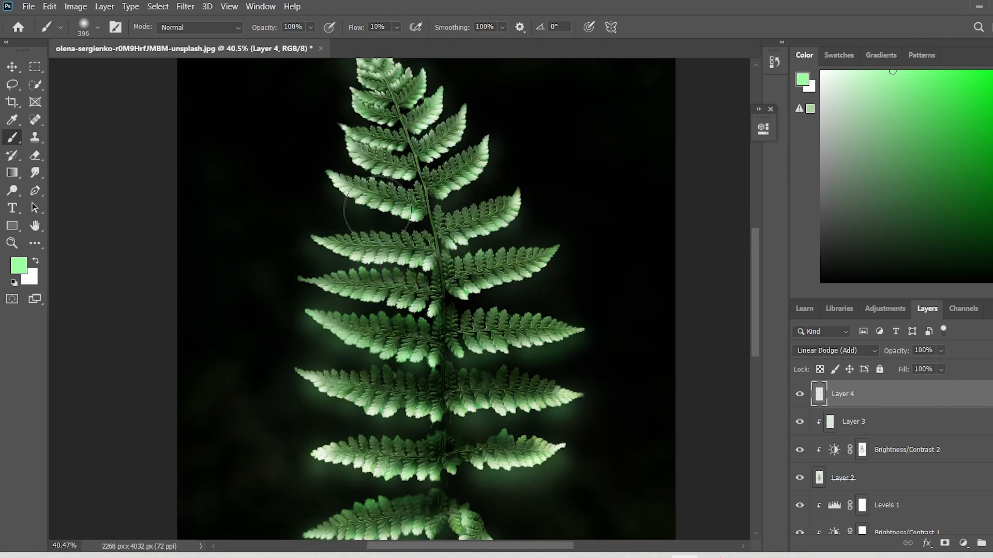
scroll(409, 169, "up", 2)
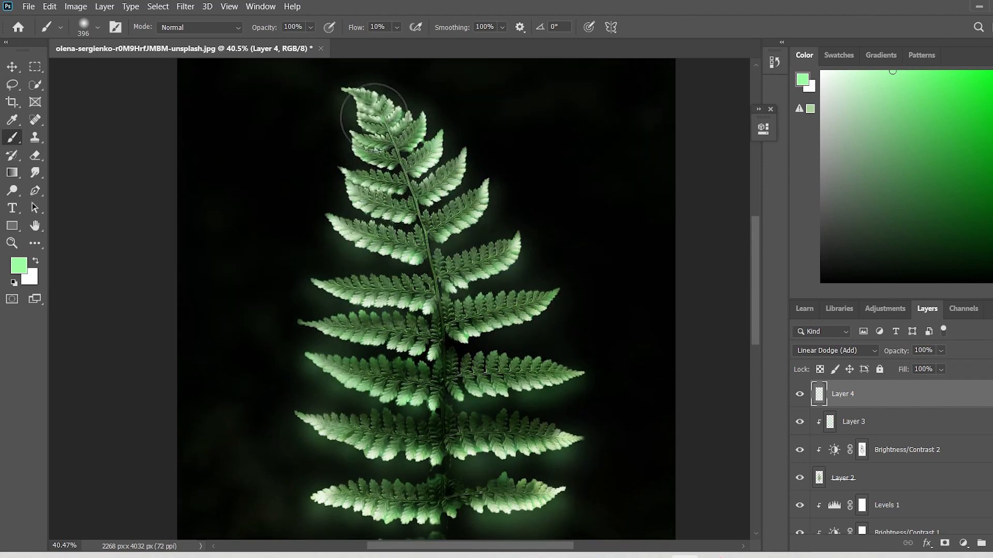
scroll(366, 100, "down", 5, "alt")
scroll(280, 169, "up", 5, "alt")
Enlarge the brush to 596 px and paint a broad glow around the lower fronds down to the hand.
left_click(97, 27)
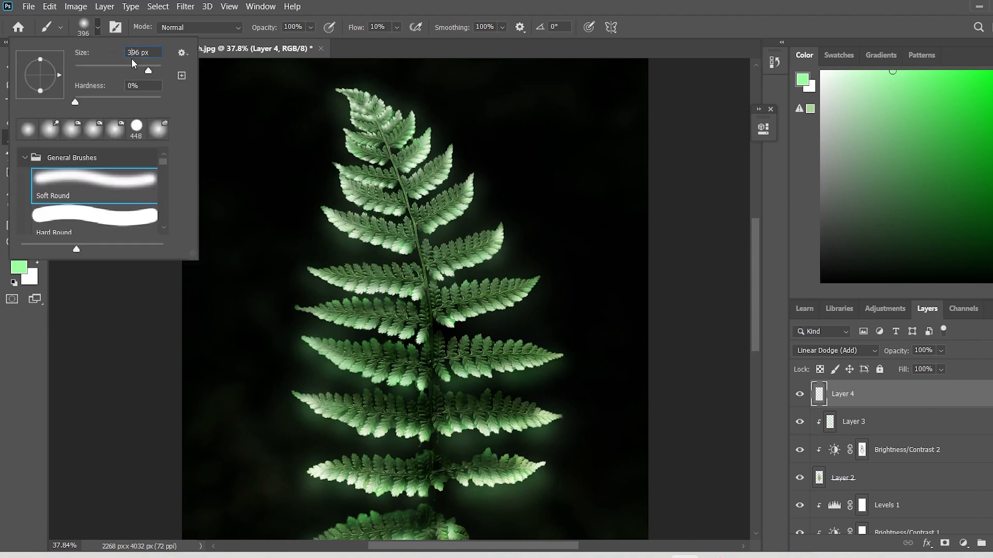
left_click(215, 204)
scroll(215, 204, "down", 1)
left_click_drag(321, 390, 358, 385)
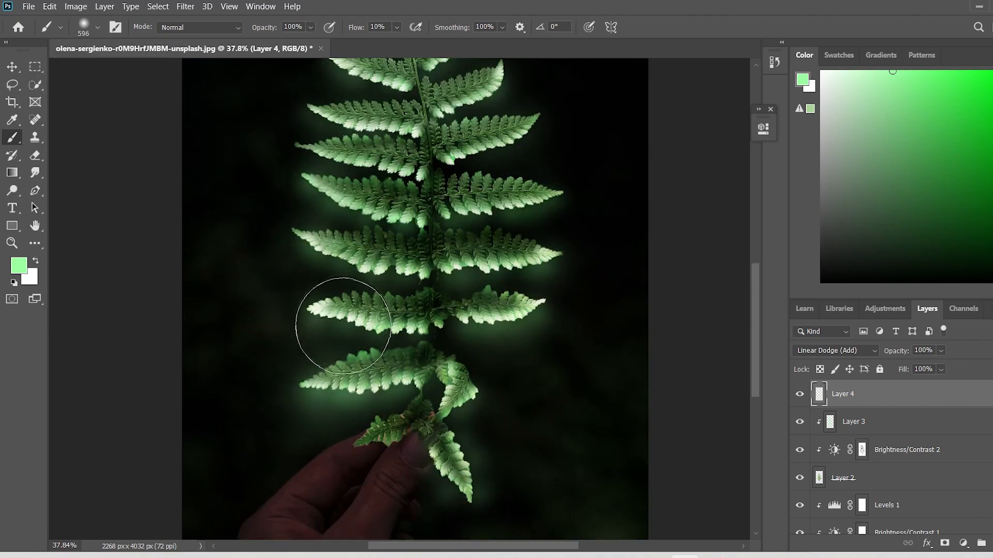
left_click_drag(344, 324, 358, 321)
left_click_drag(328, 257, 330, 249)
left_click_drag(501, 257, 520, 249)
mouse_move(520, 299)
left_mouse_down()
mouse_move(456, 408)
mouse_move(466, 474)
left_mouse_up()
Paint the broad 596 px glow around the middle and upper fronds up to the fern's tip.
scroll(404, 391, "up", 2)
left_click_drag(538, 283, 500, 171)
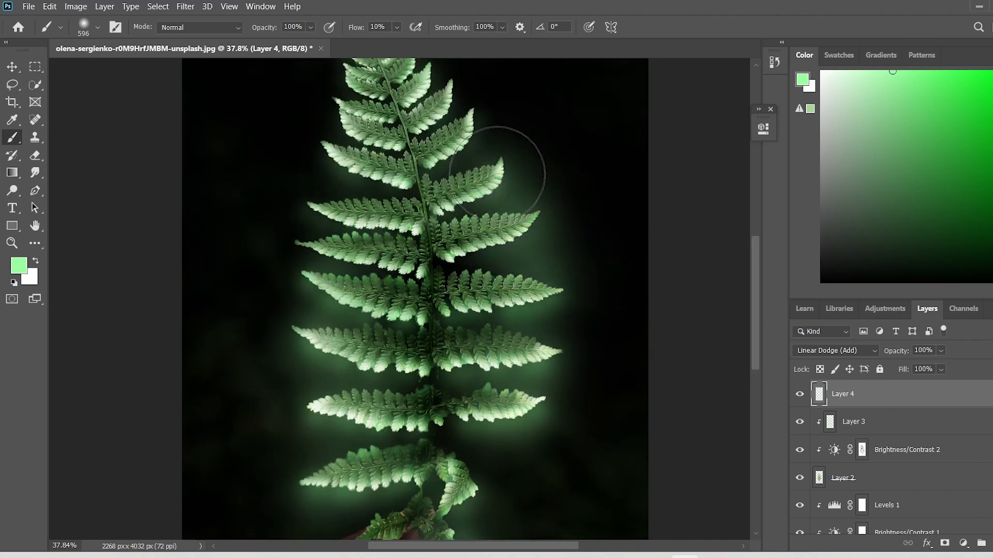
left_click_drag(322, 199, 326, 226)
scroll(326, 222, "up", 1)
mouse_move(487, 188)
left_mouse_down()
mouse_move(414, 141)
mouse_move(361, 181)
left_mouse_up()
scroll(481, 178, "up", 1)
scroll(337, 382, "down", 4)
scroll(328, 328, "up", 2)
scroll(331, 324, "up", 1)
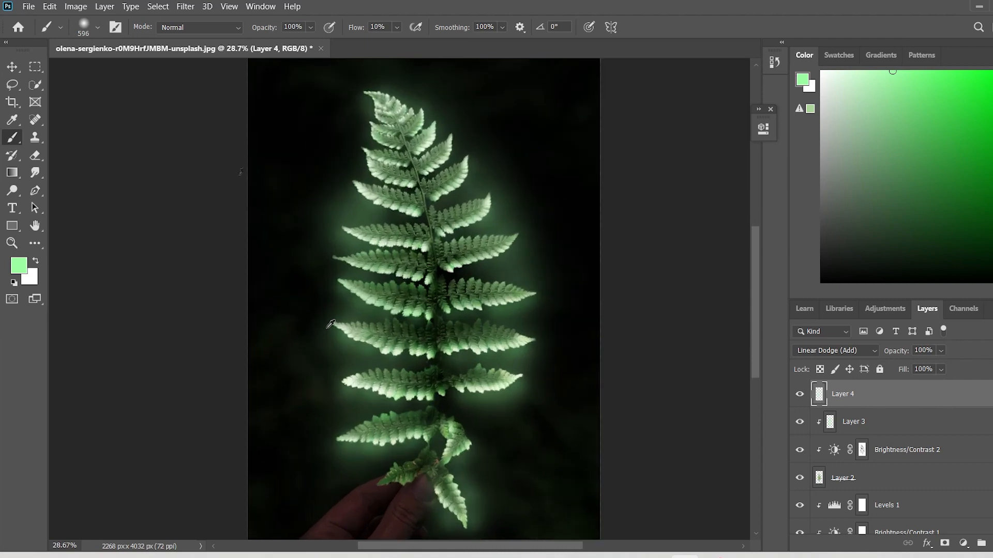
Enlarge the brush to 2096 px and dab a faint green haze over the whole fern.
left_click(97, 27)
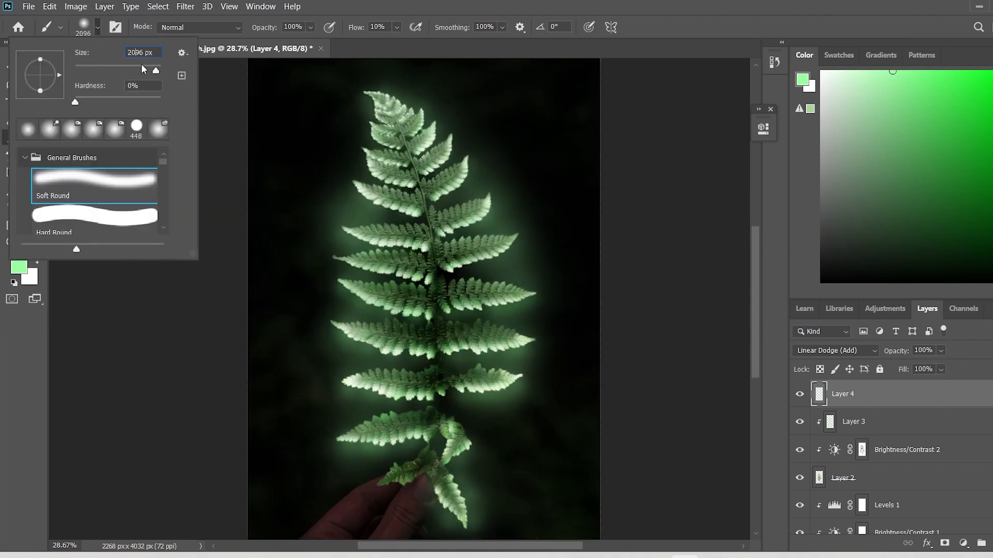
left_click(247, 473)
left_click(419, 421)
left_click(411, 193)
left_click(12, 67)
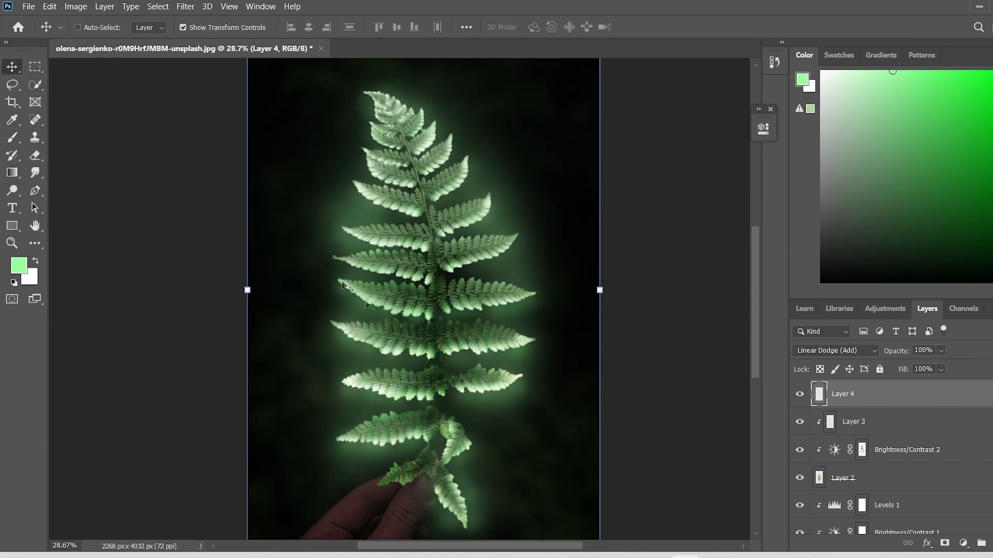
Select all layers from Layer 4 down to Layer 1 and convert them to one smart object.
scroll(342, 286, "down", 3)
scroll(616, 341, "up", 4)
scroll(852, 534, "down", 1)
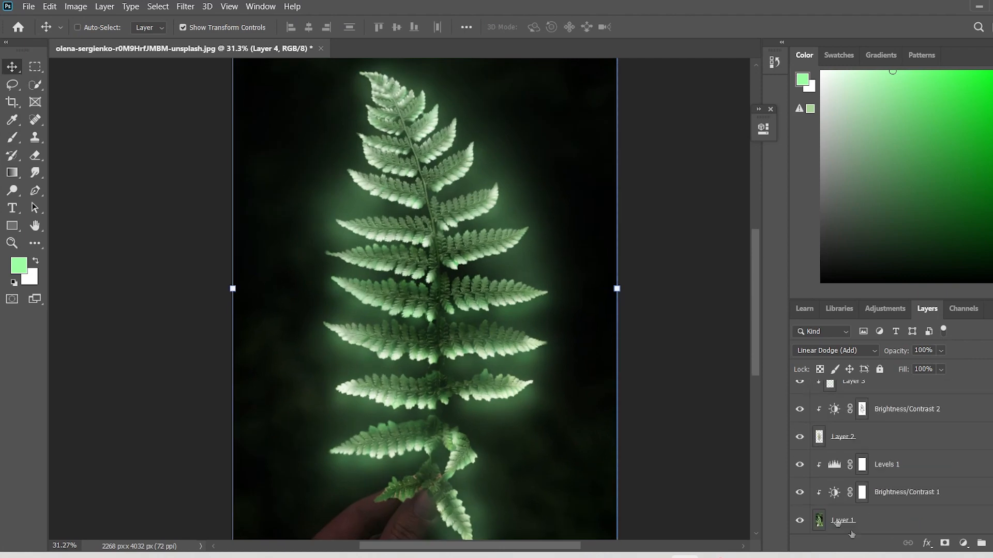
left_click(854, 520, "shift")
right_click(853, 520)
left_click(730, 173)
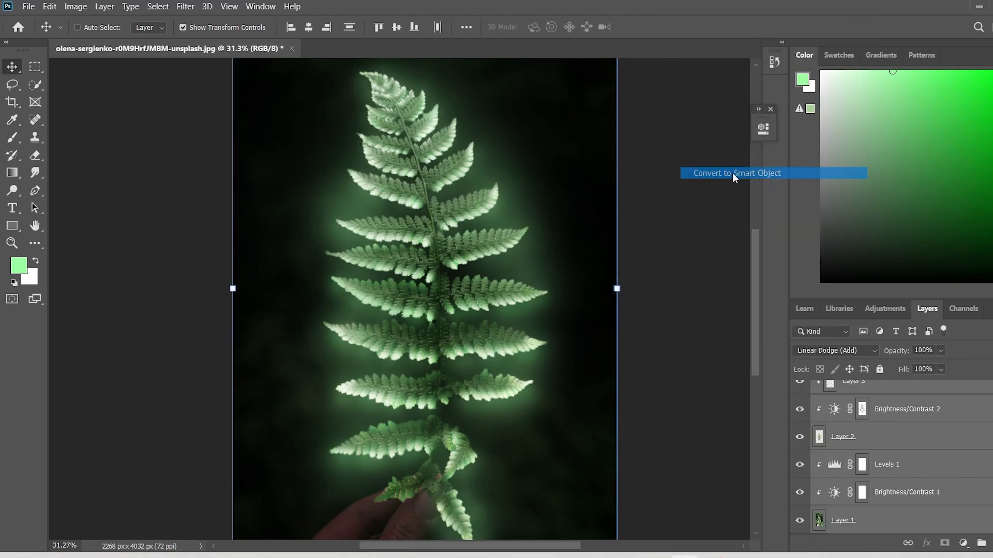
Apply the Camera Raw Filter with Temperature +16, Tint +31, Exposure +0.25, Contrast +3, Highlights +24 and Shadows -19.
left_click(191, 7)
left_click(202, 84)
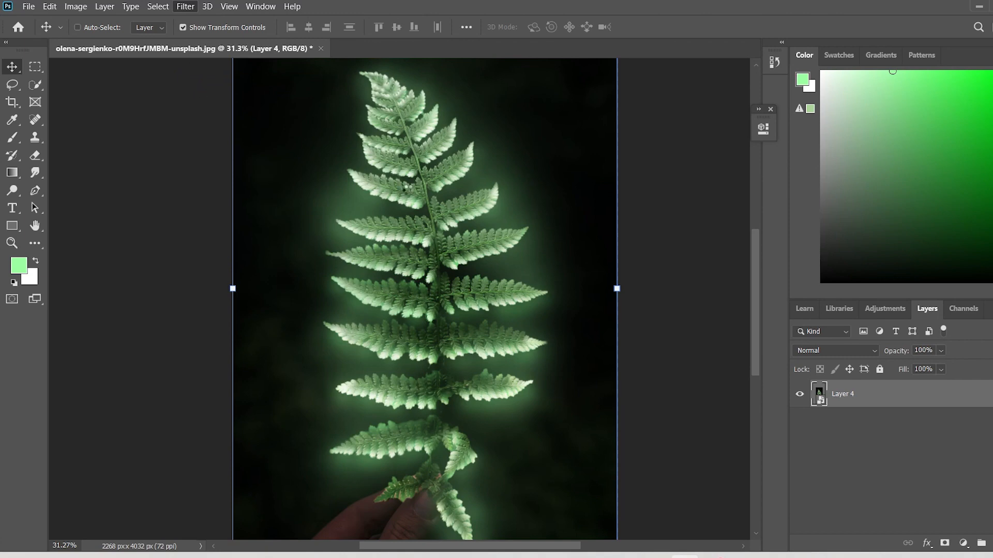
mouse_move(792, 210)
left_mouse_down()
mouse_move(807, 210)
mouse_move(795, 229)
mouse_move(833, 229)
mouse_move(797, 231)
mouse_move(777, 212)
mouse_move(802, 211)
left_mouse_up()
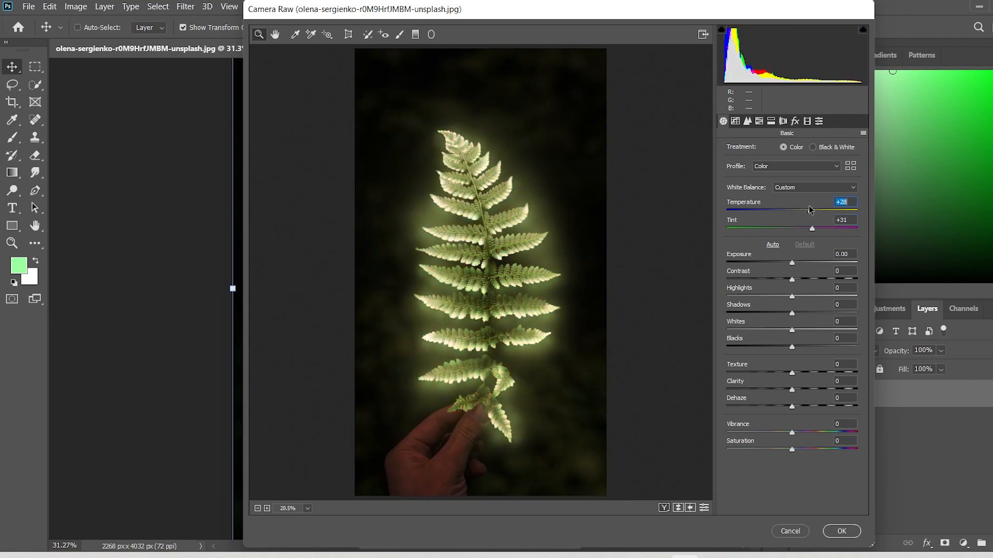
left_click_drag(792, 263, 779, 314)
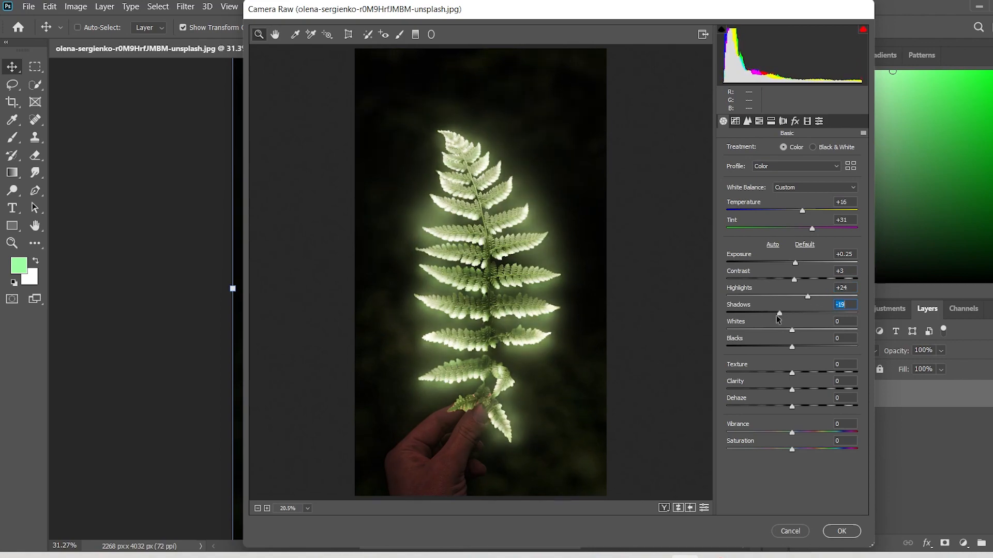